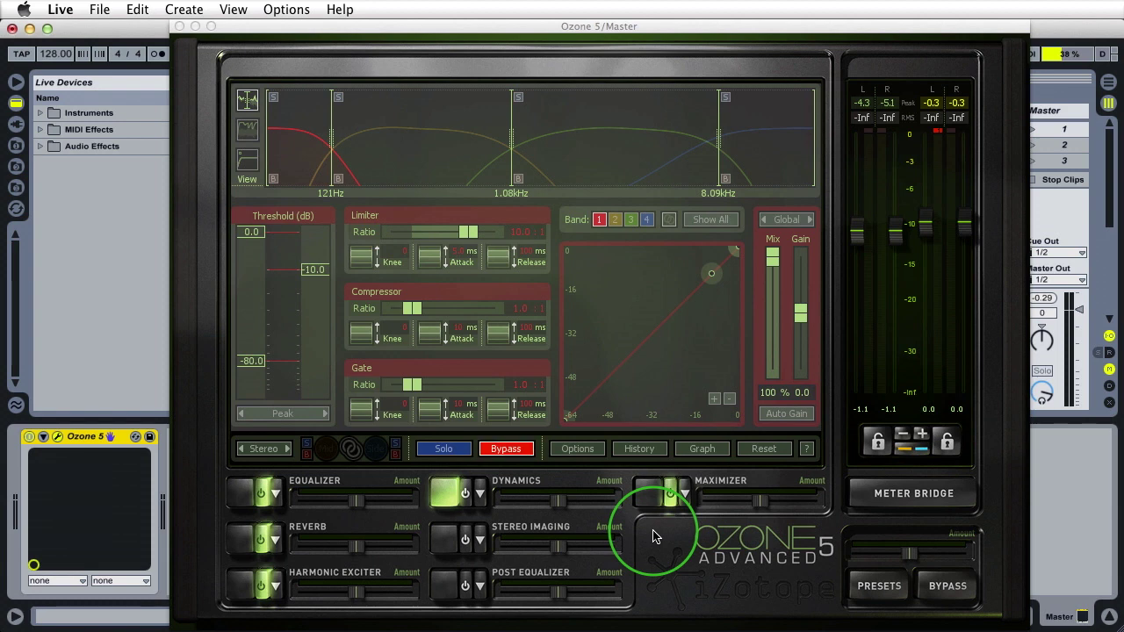
# Play a short passage of the track and stop playback.
pyautogui.press('space')
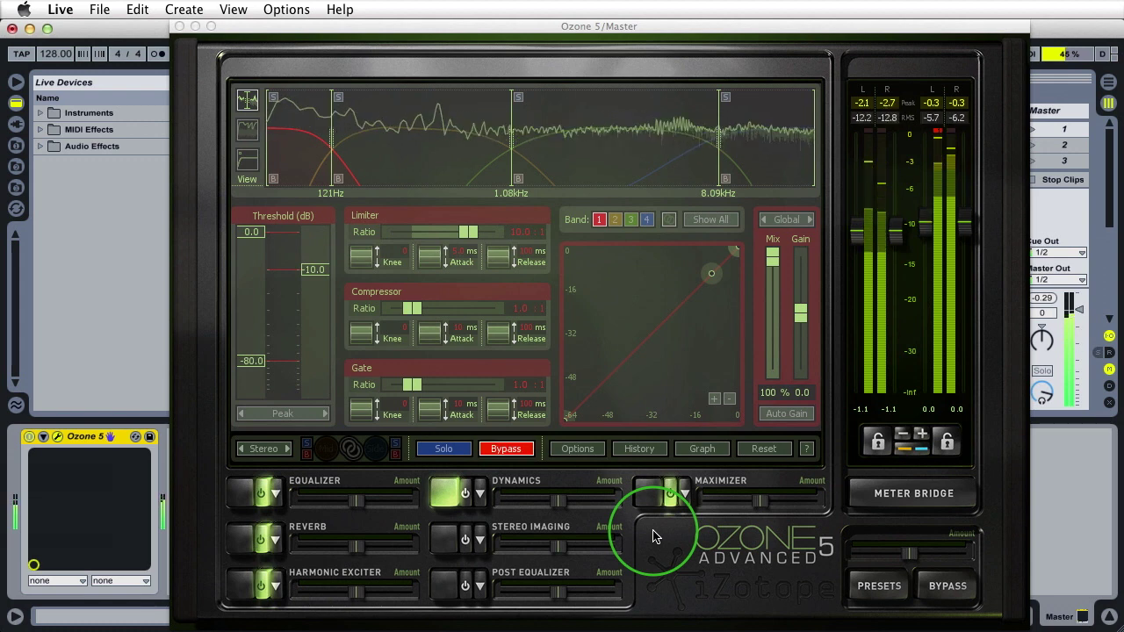
pyautogui.press('space')
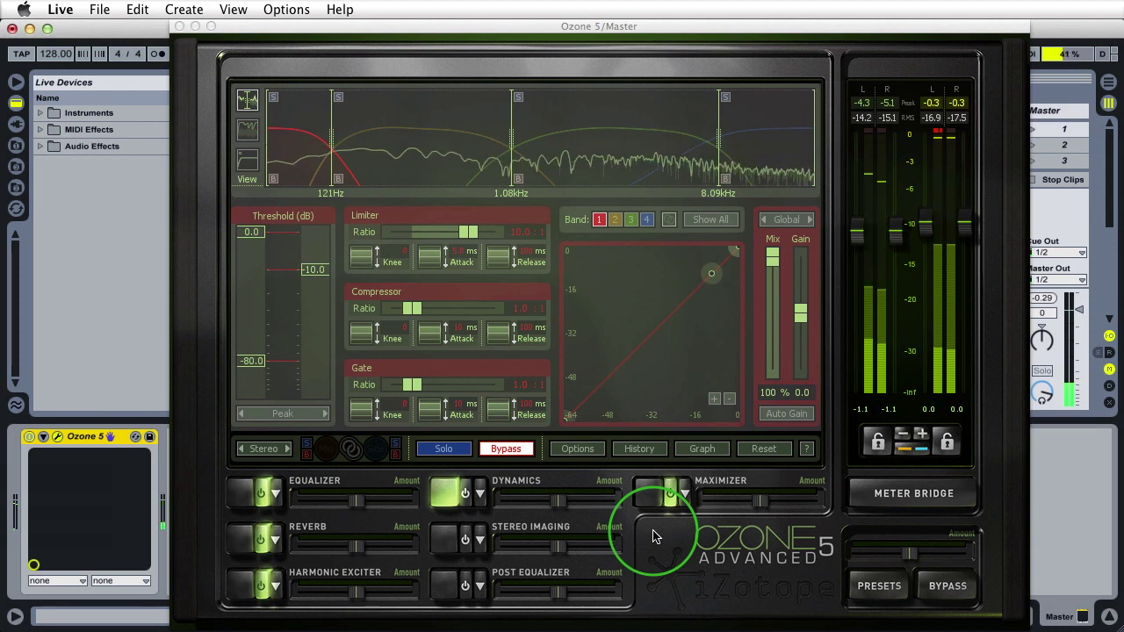
# Turn off the Maximizer module and switch on the Dynamics module.
pyautogui.click(672, 492)
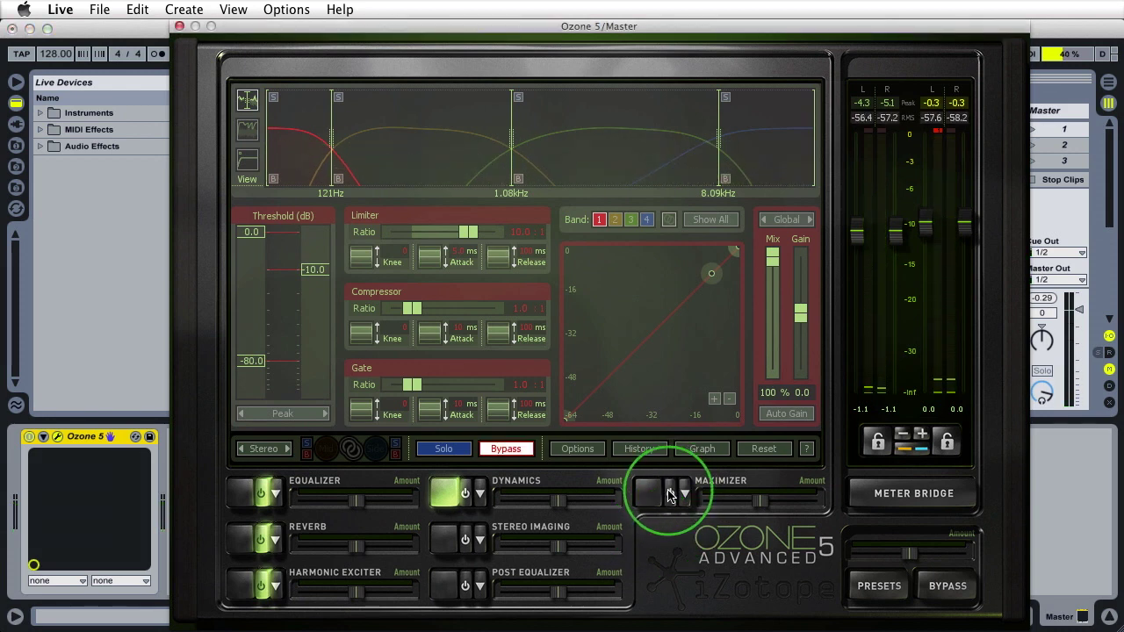
pyautogui.click(444, 493)
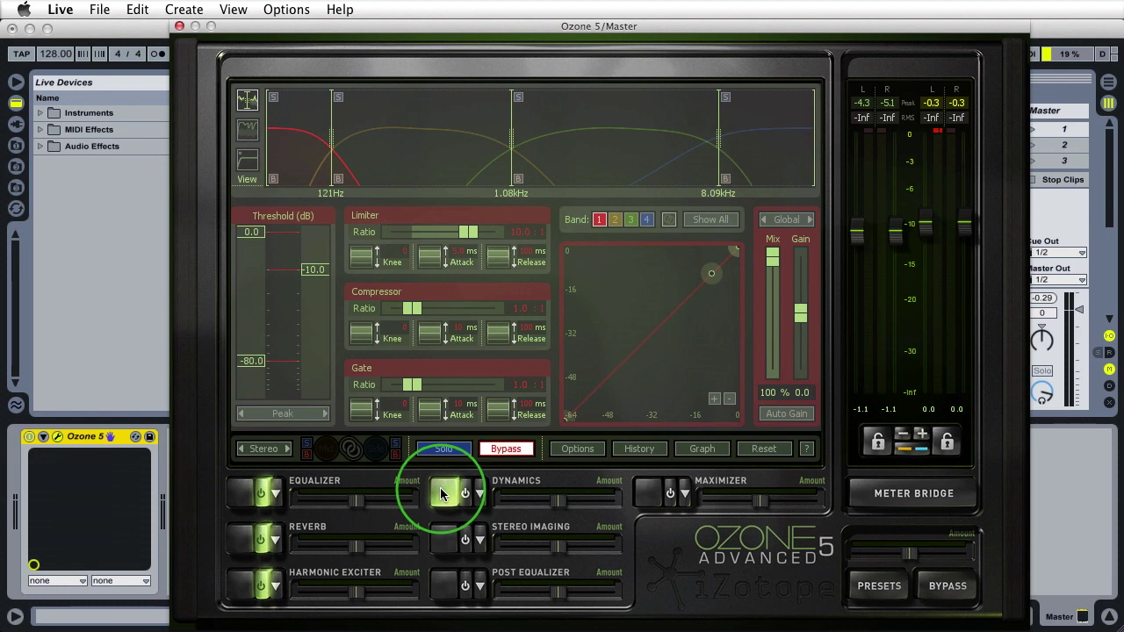
pyautogui.click(463, 496)
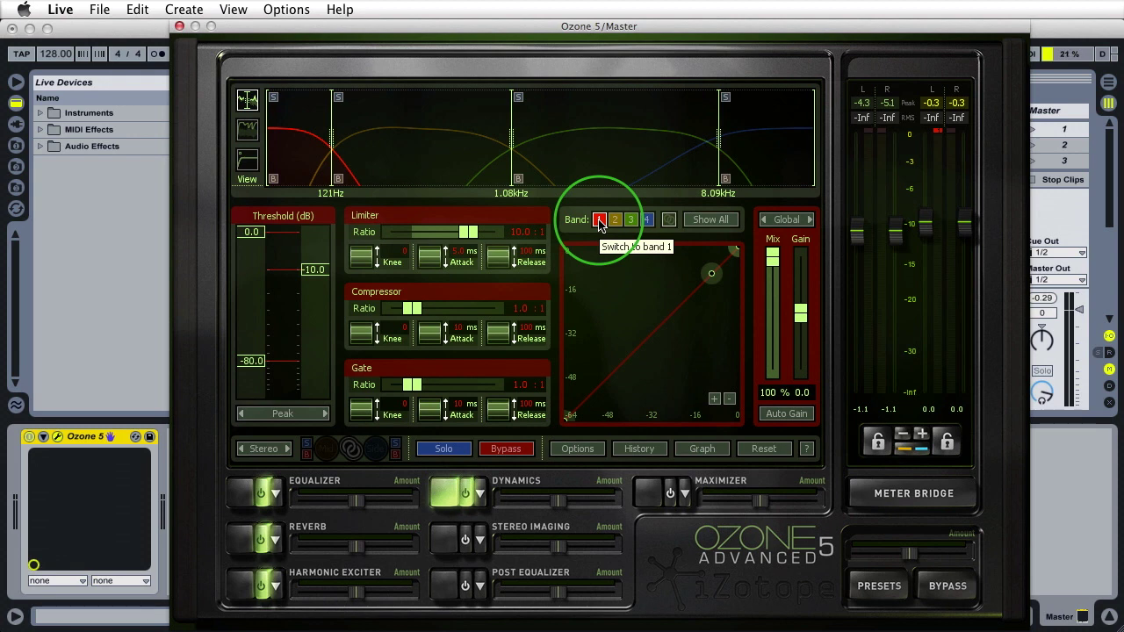
# Examine the order of the processing modules in the Filter Graph, and close it.
pyautogui.click(693, 449)
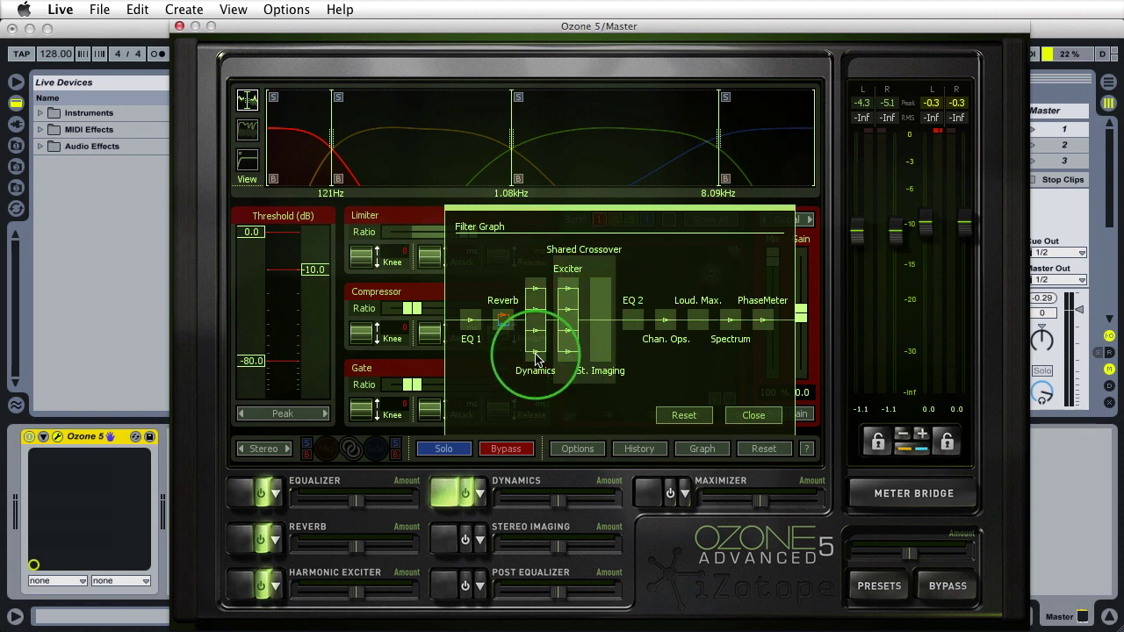
pyautogui.click(752, 416)
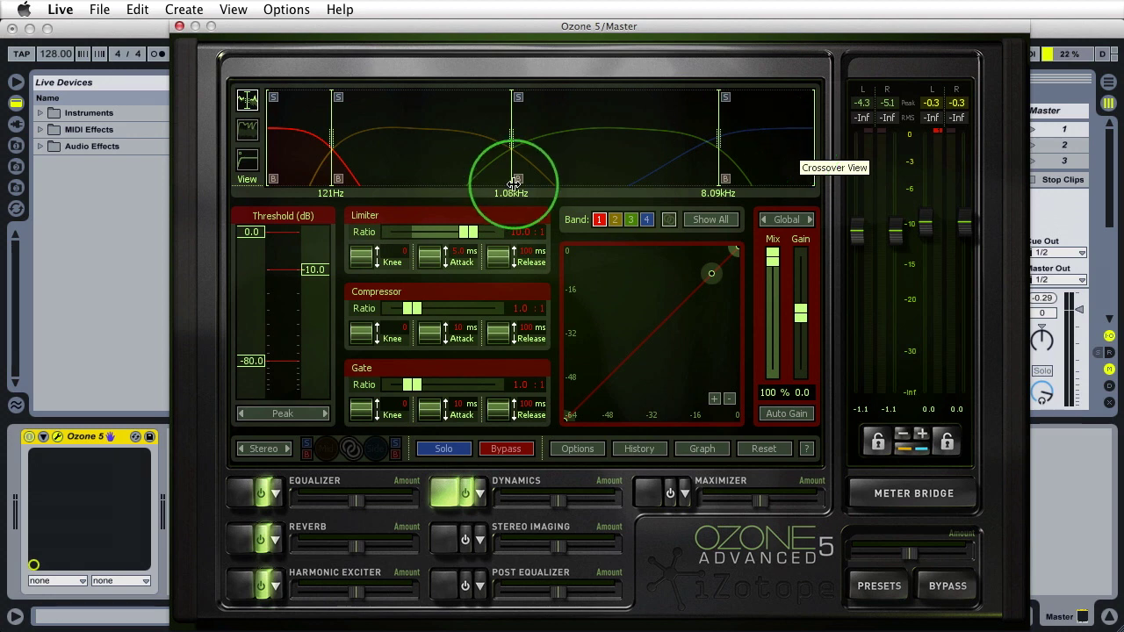
# Look through the Dynamics settings of bands 1 to 4, individually and all together, and return to band 1.
pyautogui.click(615, 219)
pyautogui.click(631, 219)
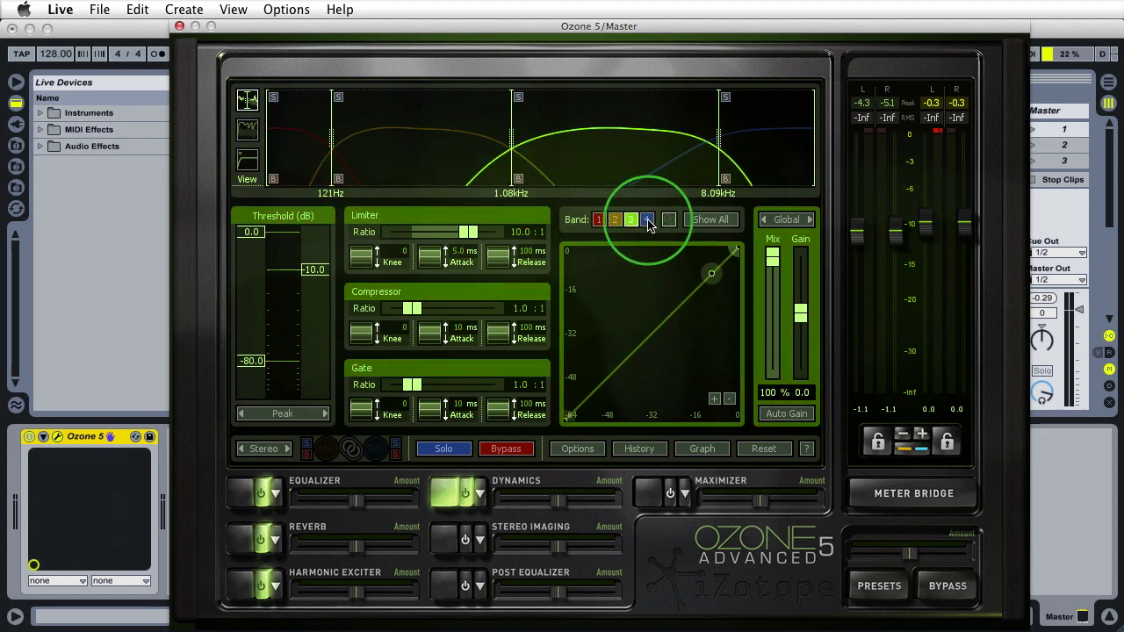
pyautogui.click(646, 219)
pyautogui.click(599, 219)
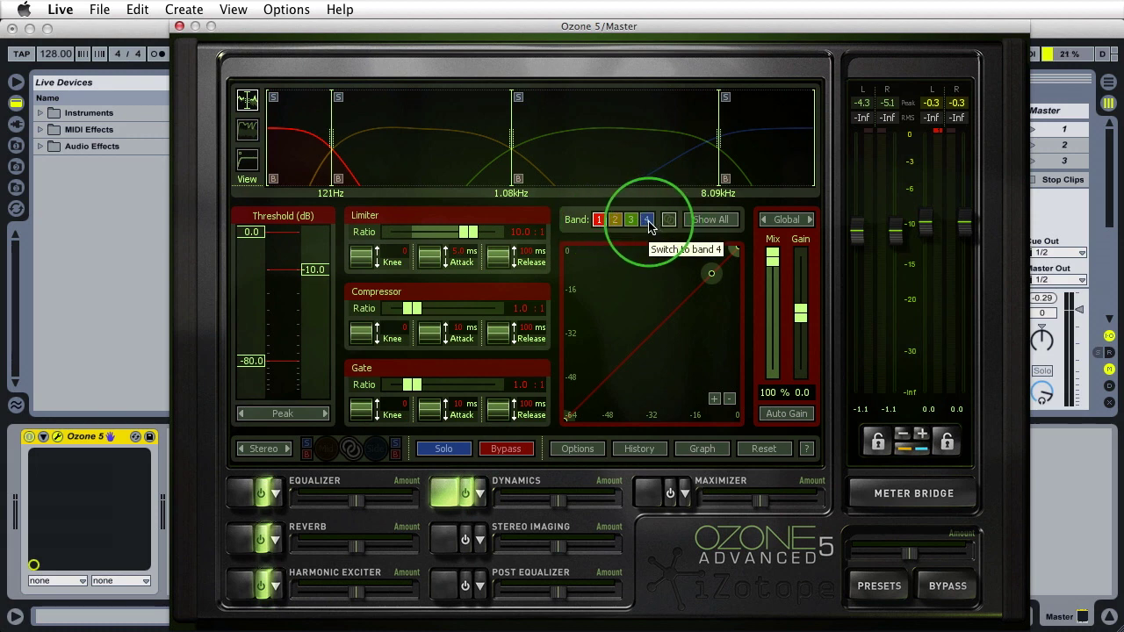
pyautogui.click(703, 221)
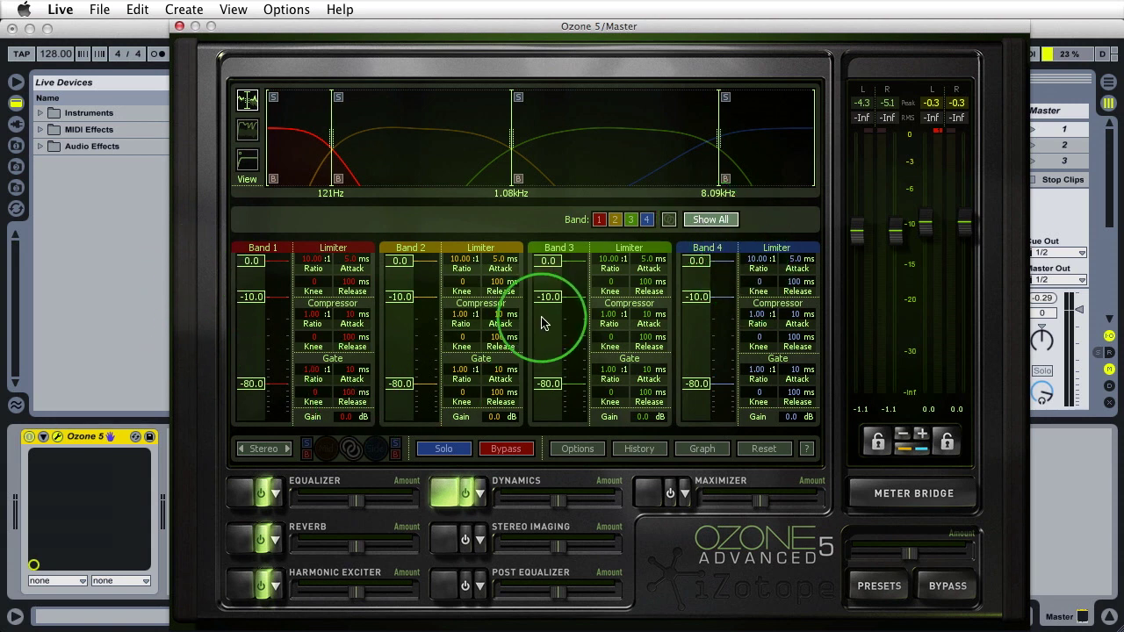
pyautogui.click(600, 220)
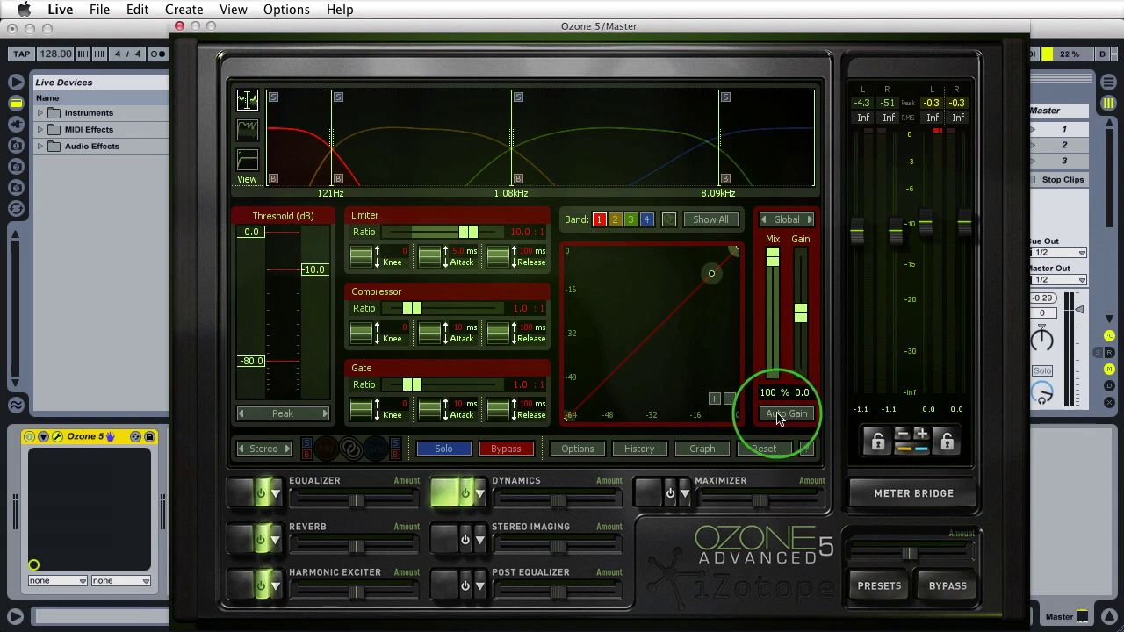
pyautogui.click(666, 221)
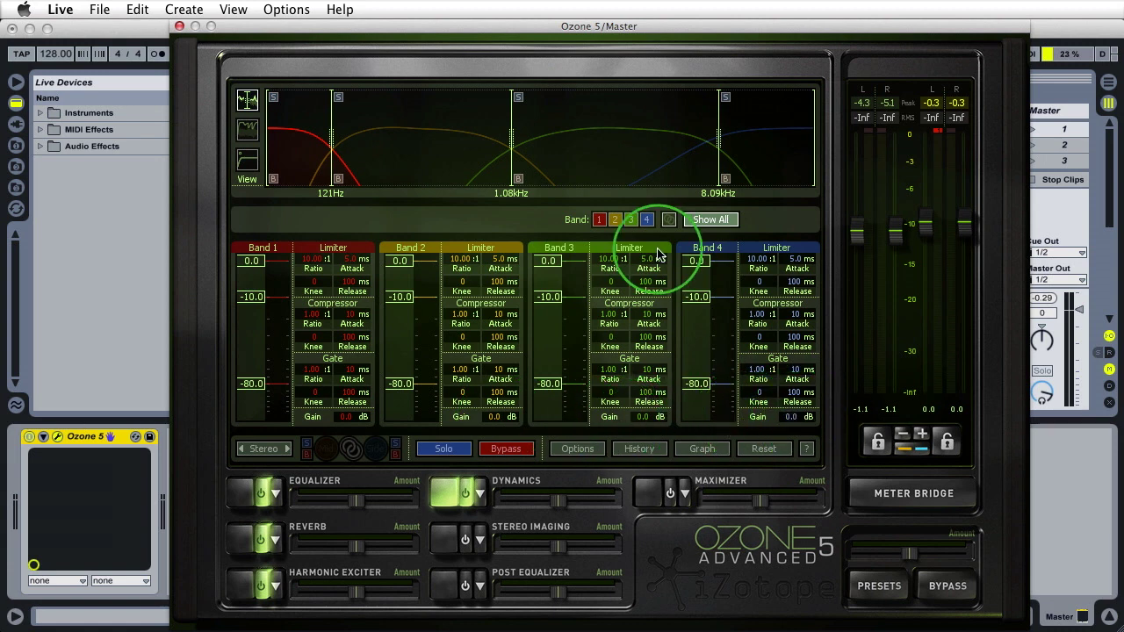
pyautogui.click(599, 221)
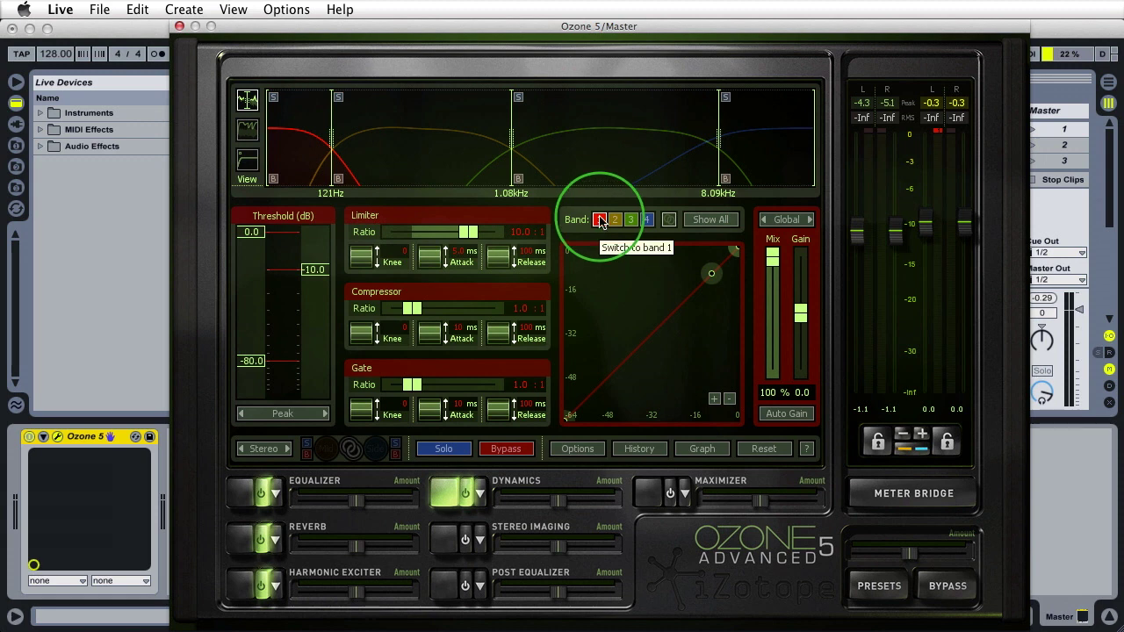
# Try the Dynamics band grouping option, and try Band scope for the Mix and Gain controls before returning to Global.
pyautogui.click(669, 221)
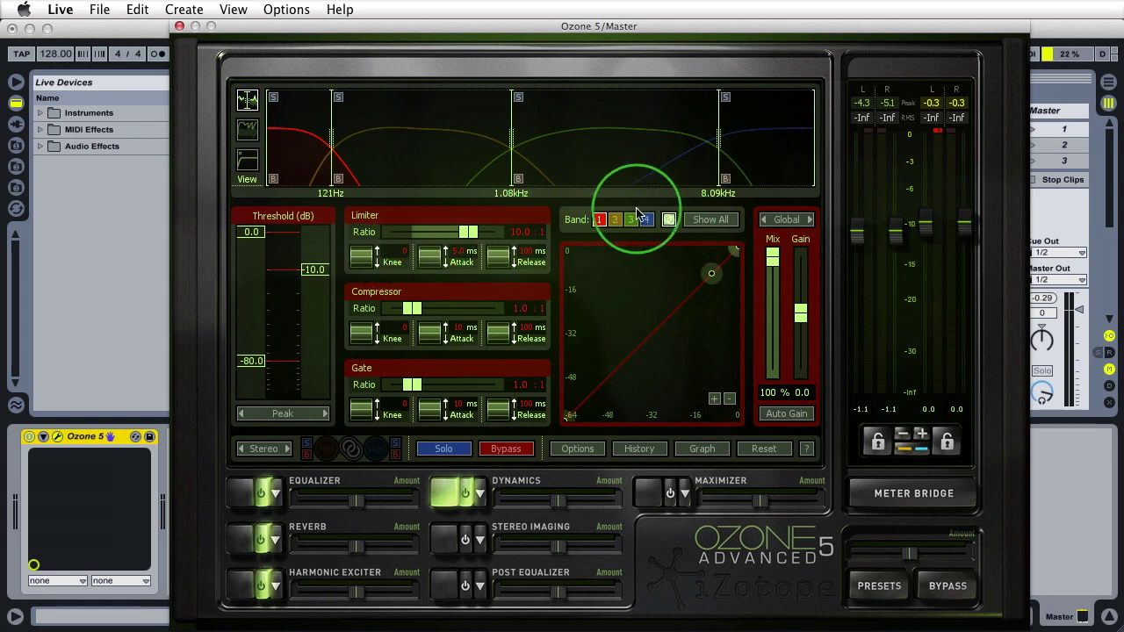
pyautogui.click(669, 220)
pyautogui.click(786, 221)
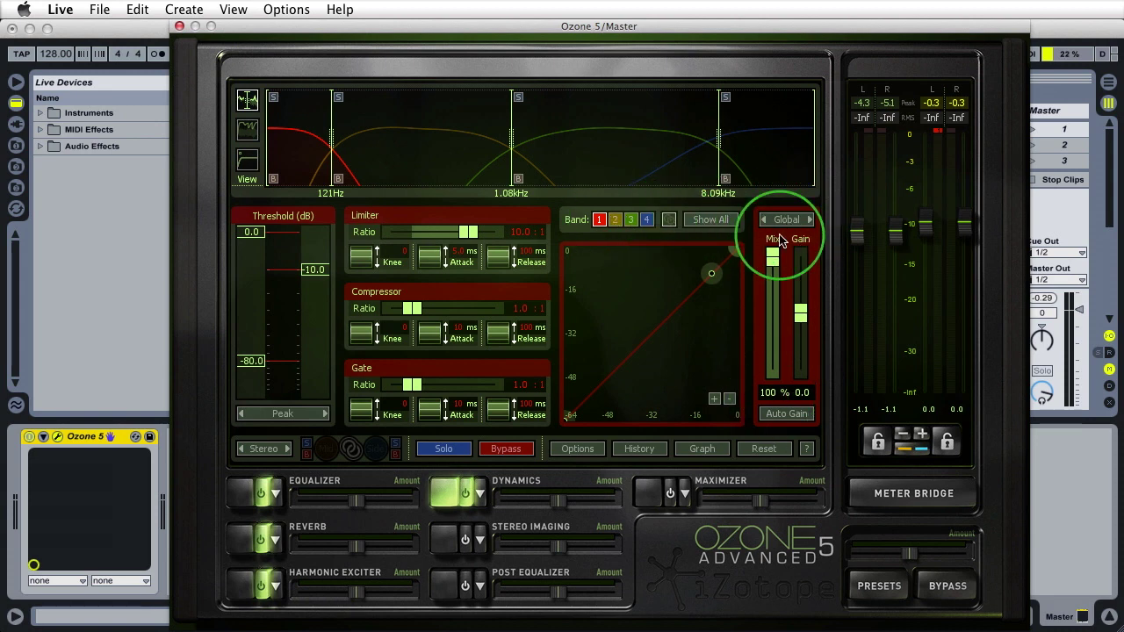
pyautogui.click(810, 221)
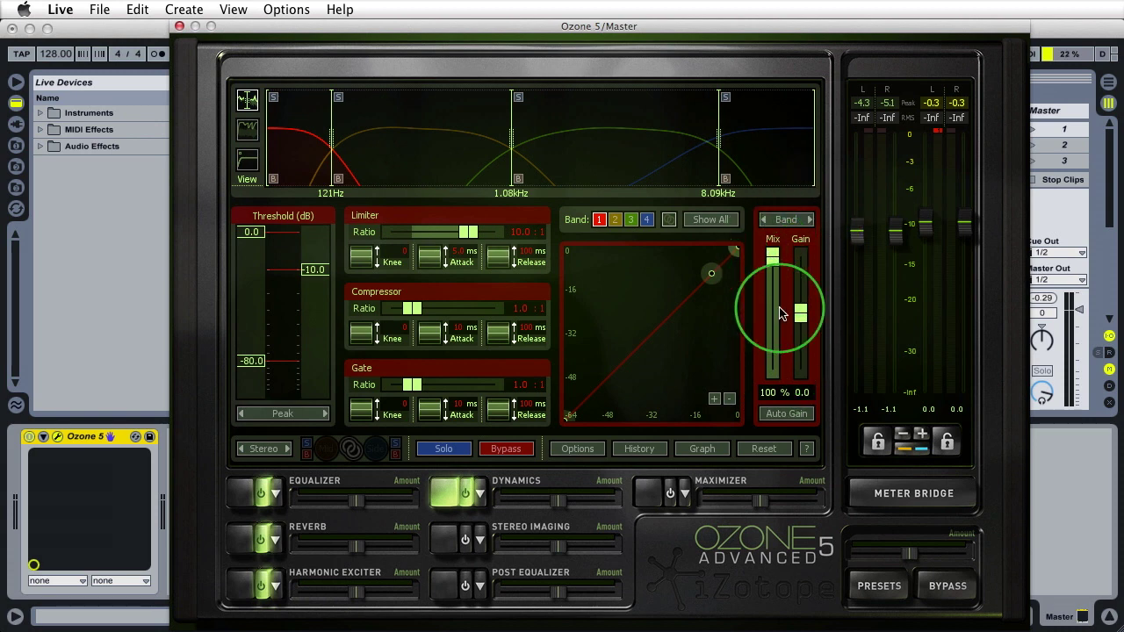
pyautogui.click(811, 221)
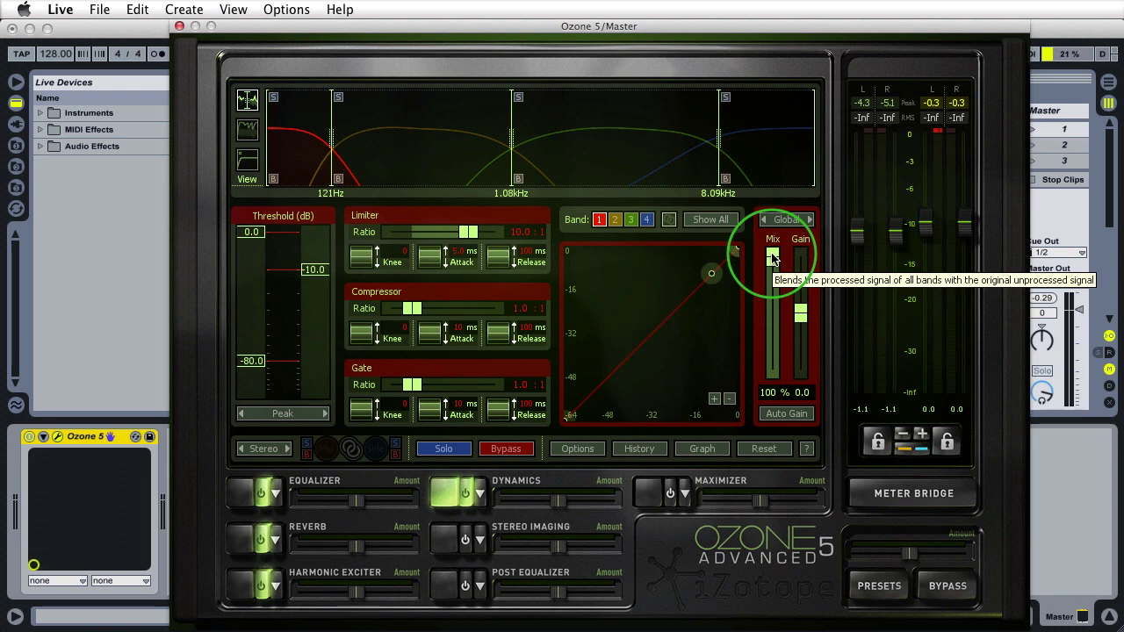
# Try a global Dynamics Mix of 66.4 %, and restore it to 100 %.
pyautogui.moveTo(772, 258); pyautogui.dragTo(773, 297)
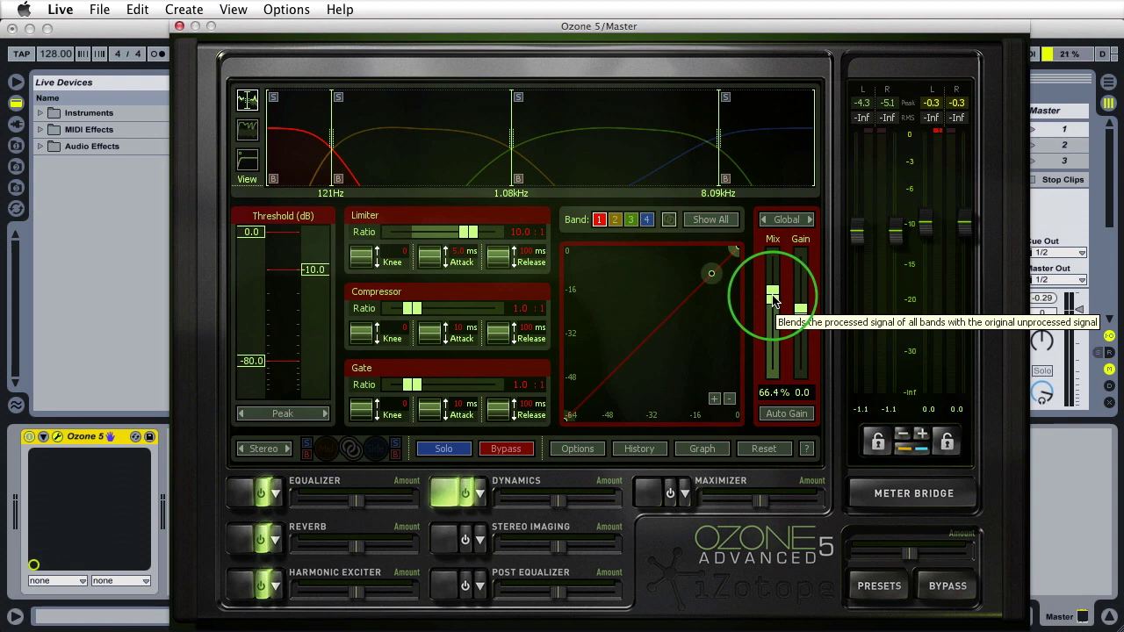
pyautogui.moveTo(773, 299); pyautogui.dragTo(770, 234)
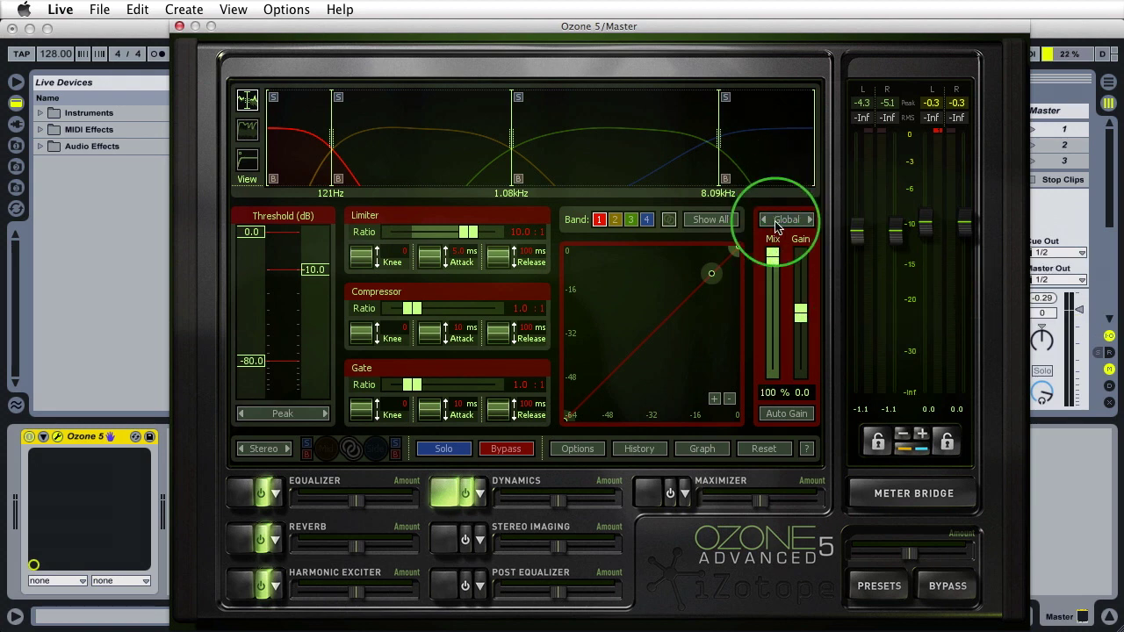
# Switch the Dynamics Mix and Gain controls to Band scope.
pyautogui.click(807, 220)
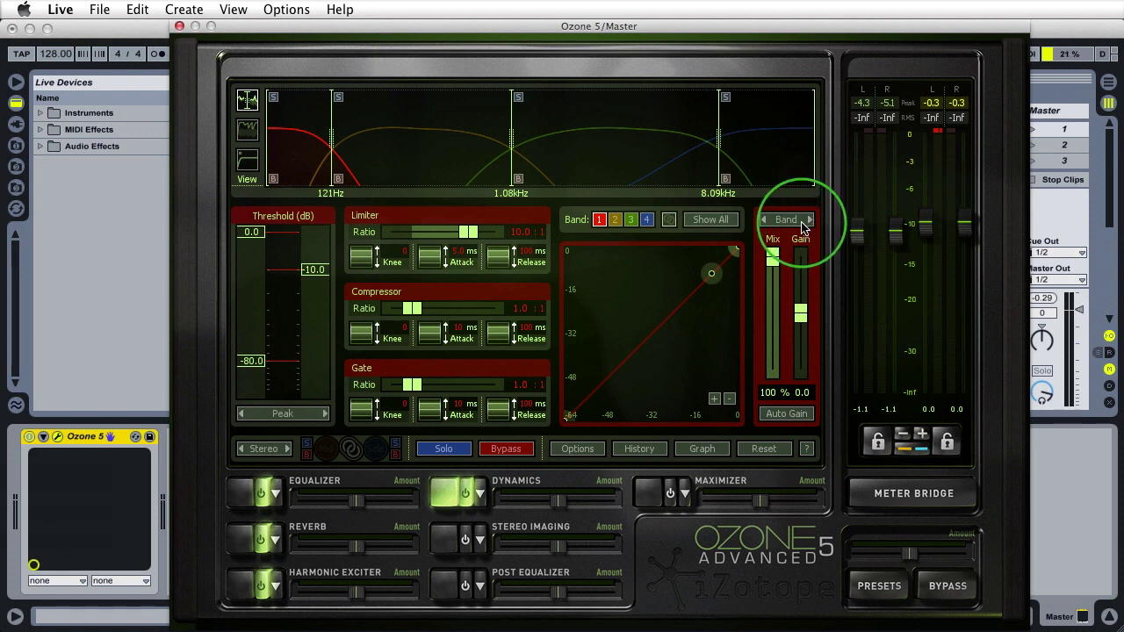
pyautogui.click(772, 421)
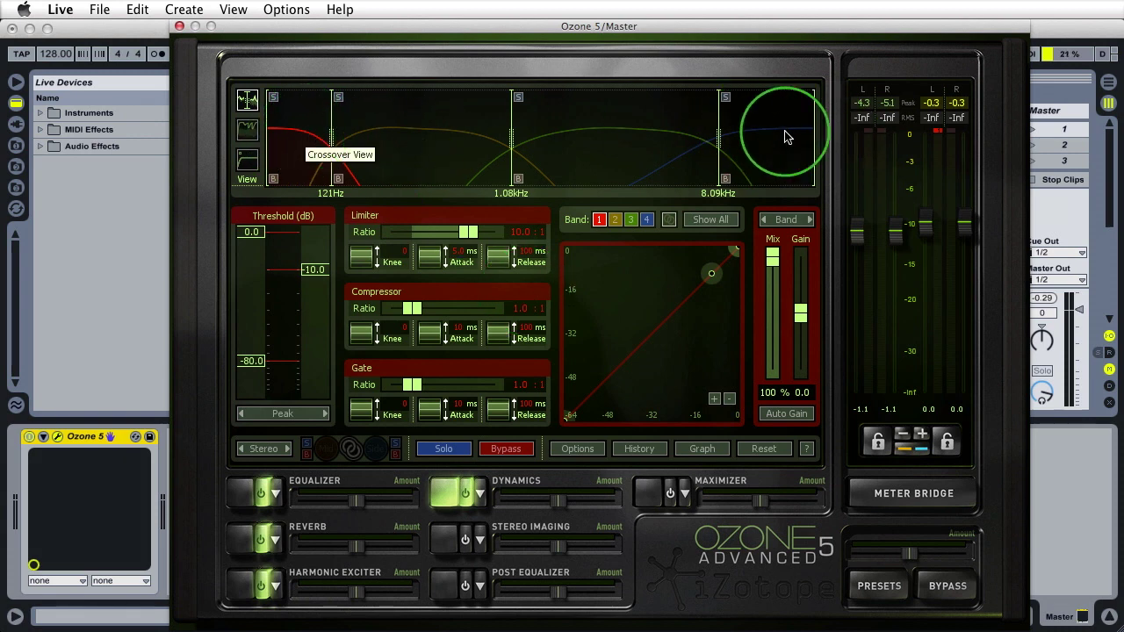
# Compare the Gain Reduction Trace with the Crossover View, ending on the Gain Reduction Trace.
pyautogui.click(248, 130)
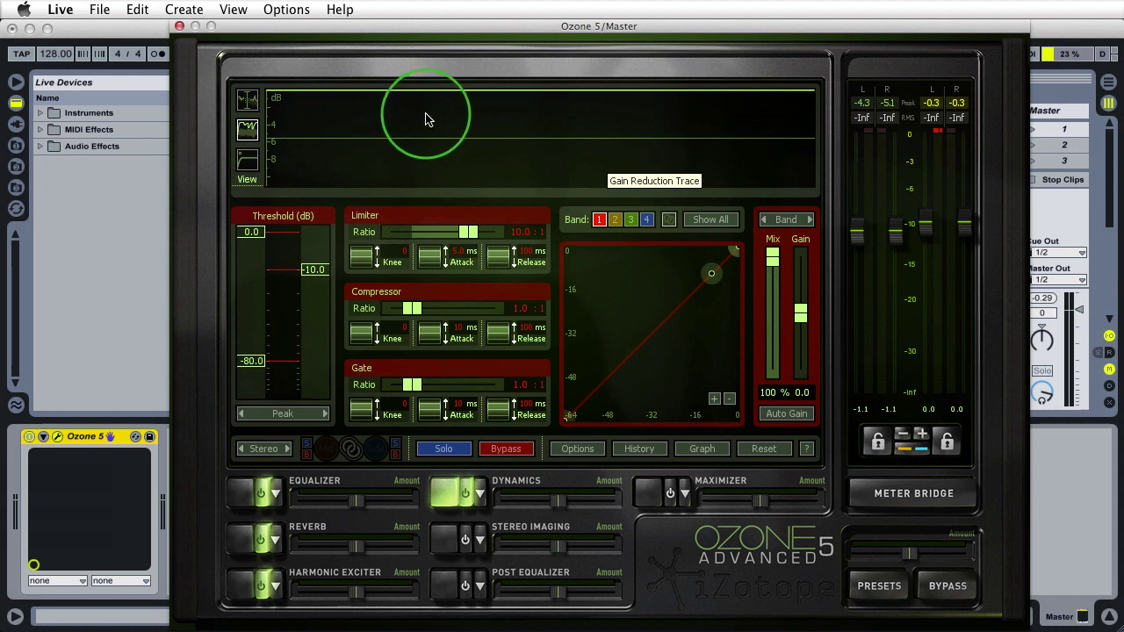
pyautogui.click(248, 99)
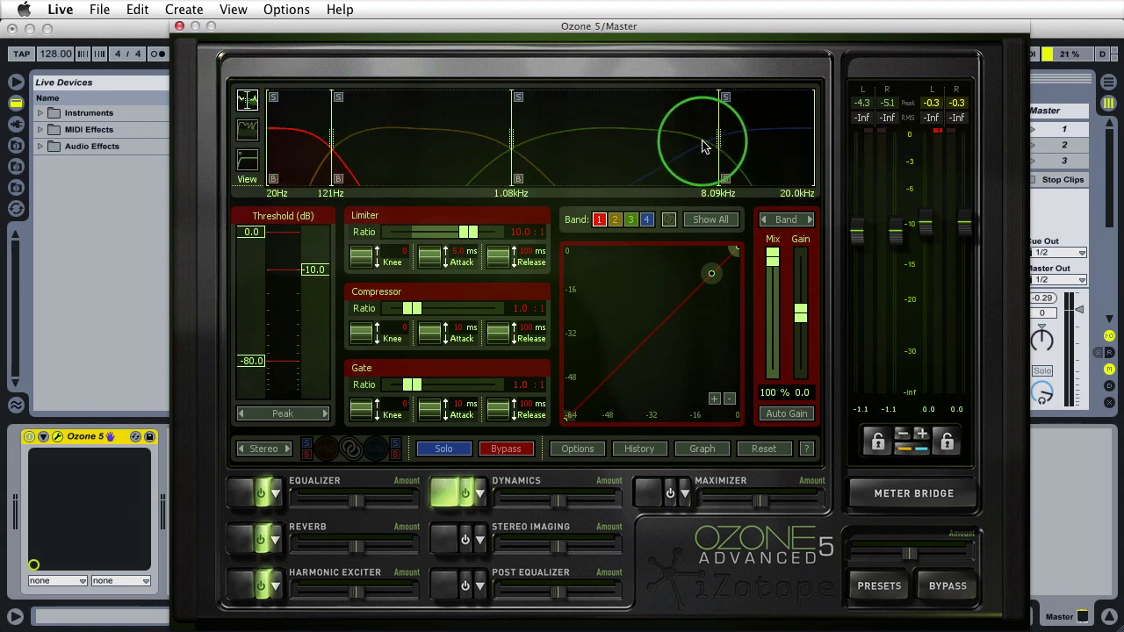
pyautogui.click(246, 128)
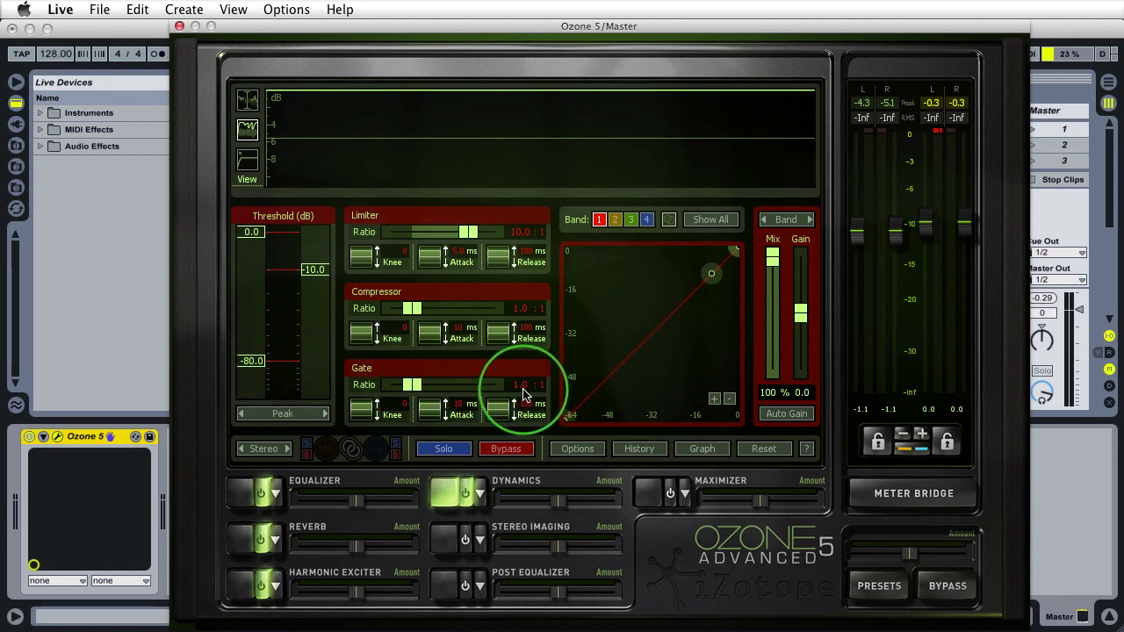
# Try a ratio of (10.0):1 for the band 1 Gate, and reset it to 1.0:1.
pyautogui.moveTo(410, 391)
pyautogui.mouseDown()
pyautogui.moveTo(374, 391)
pyautogui.moveTo(410, 392)
pyautogui.moveTo(394, 392)
pyautogui.mouseUp()
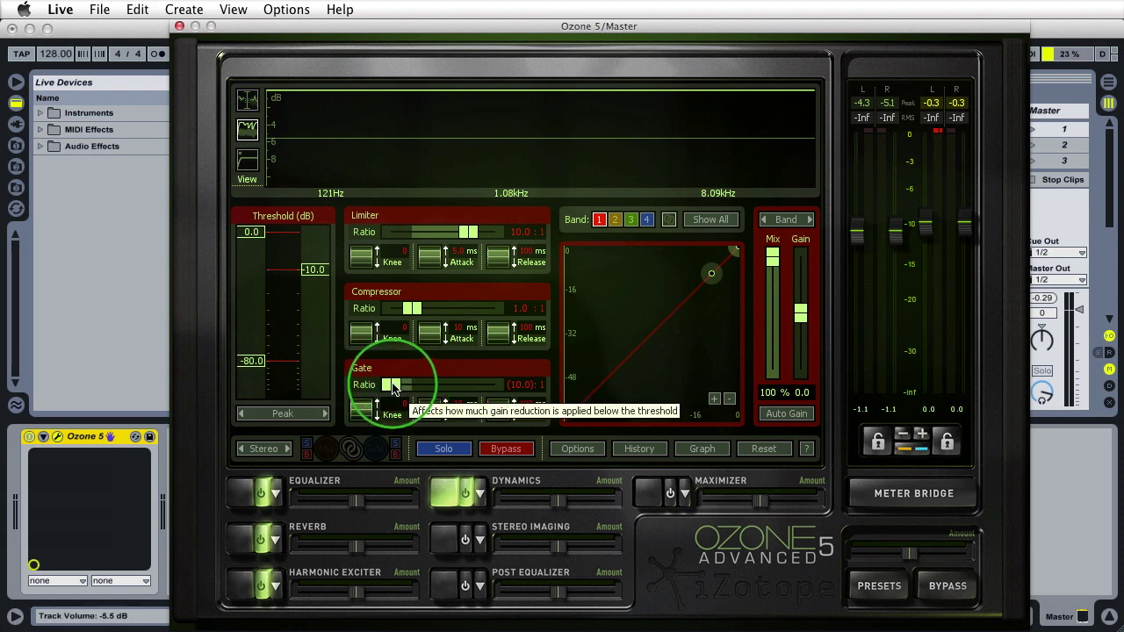
pyautogui.doubleClick(393, 389)
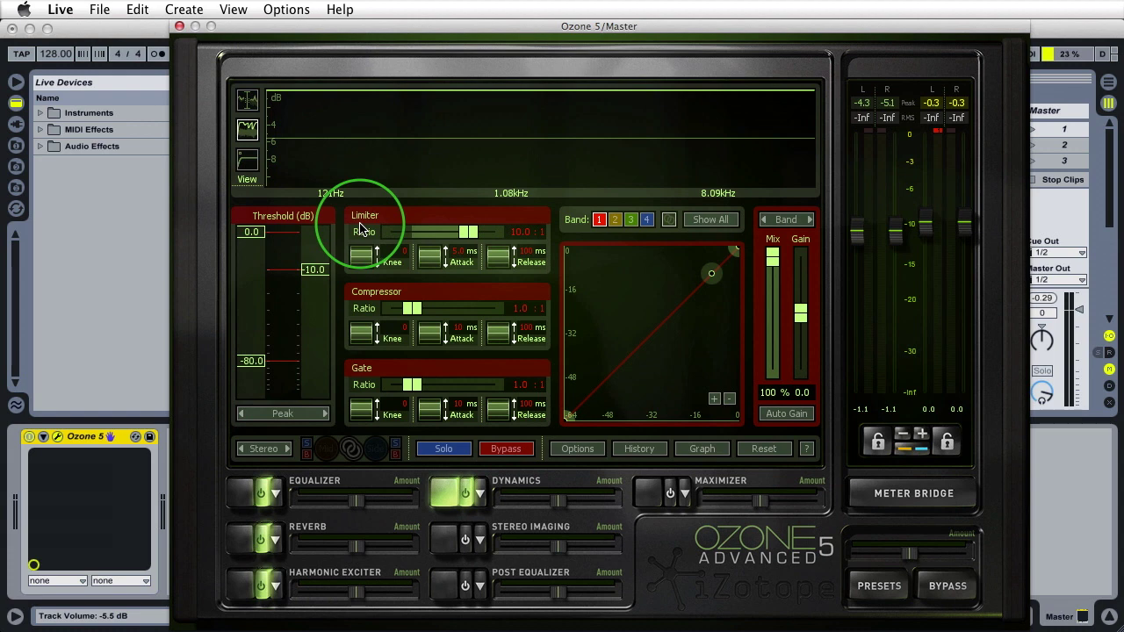
# Check the Crossover View briefly, return to the Gain Reduction Trace, and play the track to check the levels.
pyautogui.click(247, 100)
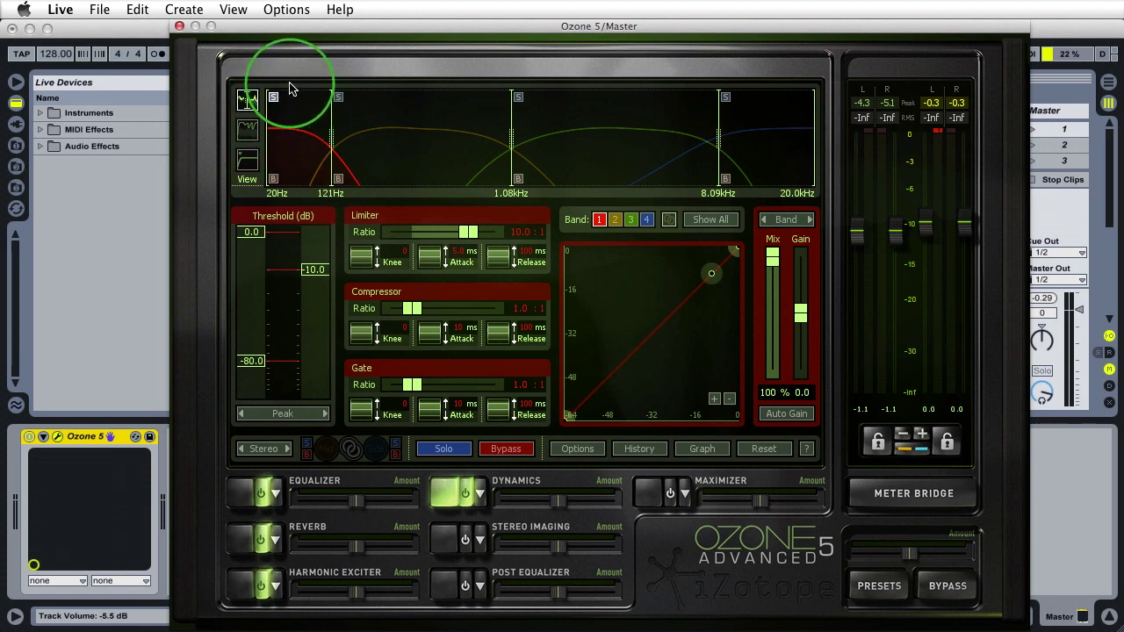
pyautogui.click(249, 128)
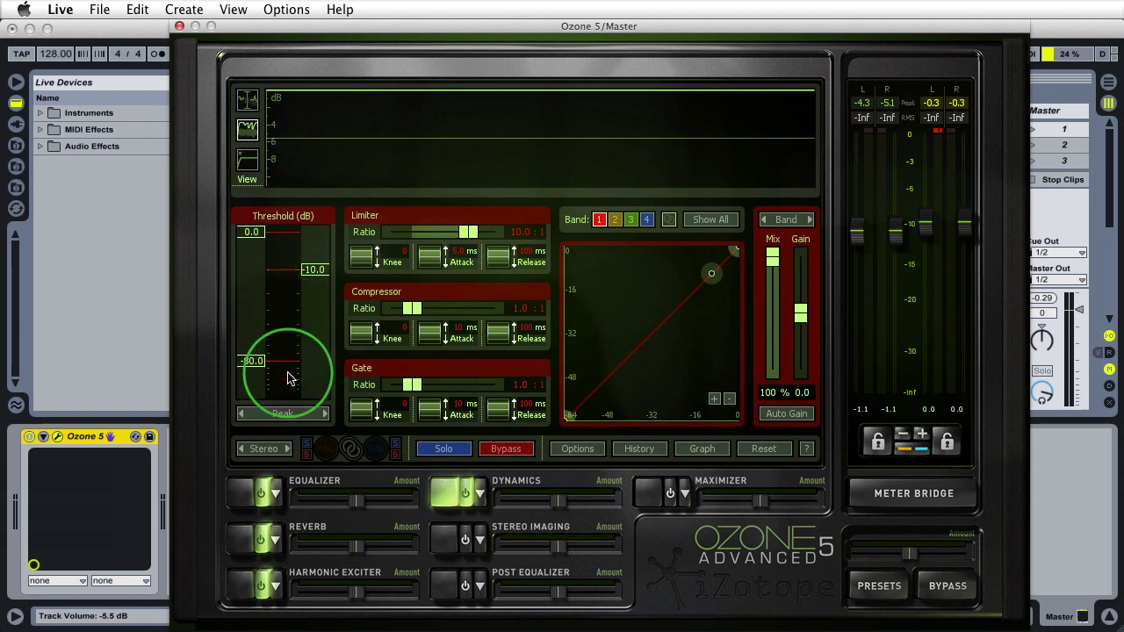
pyautogui.press('space')
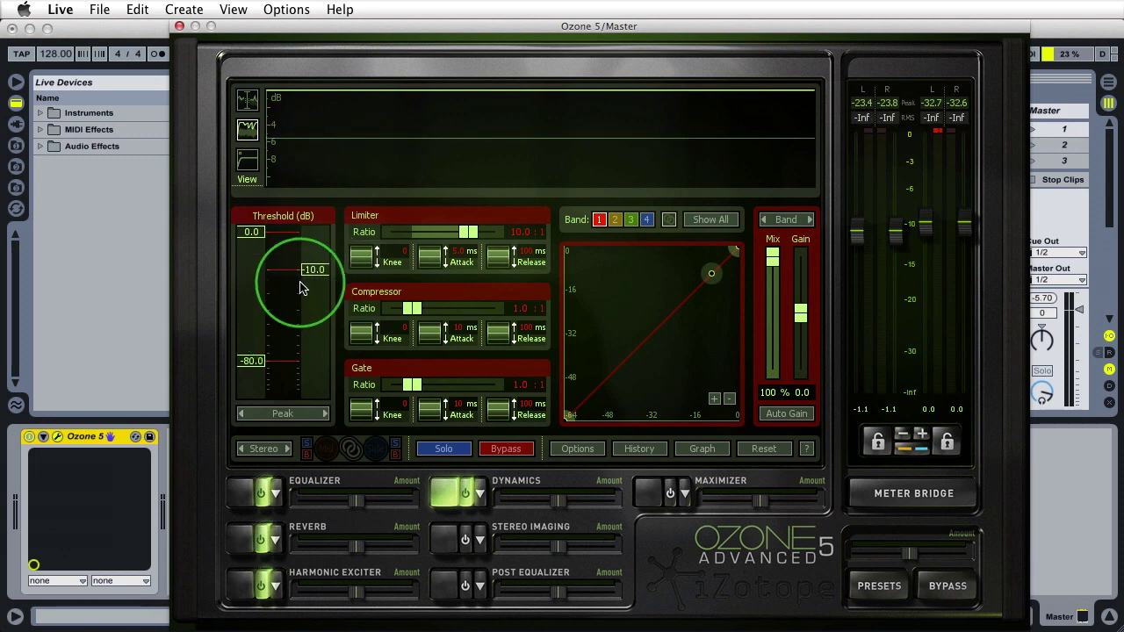
# Set the threshold meter to Gain Reduction in the Dynamics options, and apply the change.
pyautogui.rightClick(281, 313)
pyautogui.click(289, 316)
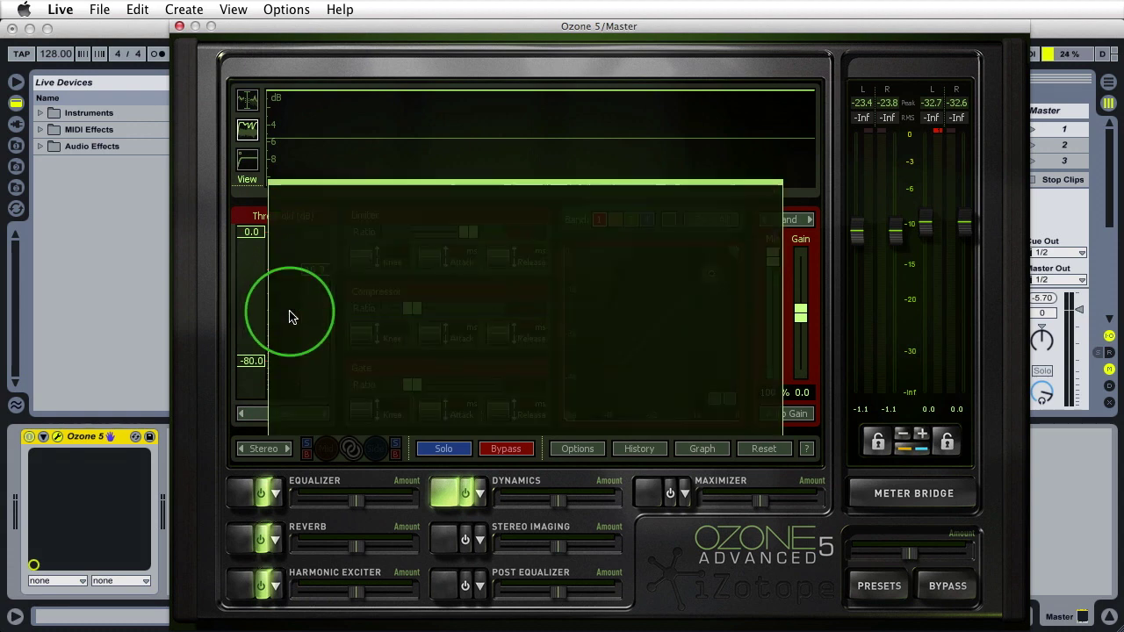
pyautogui.click(436, 227)
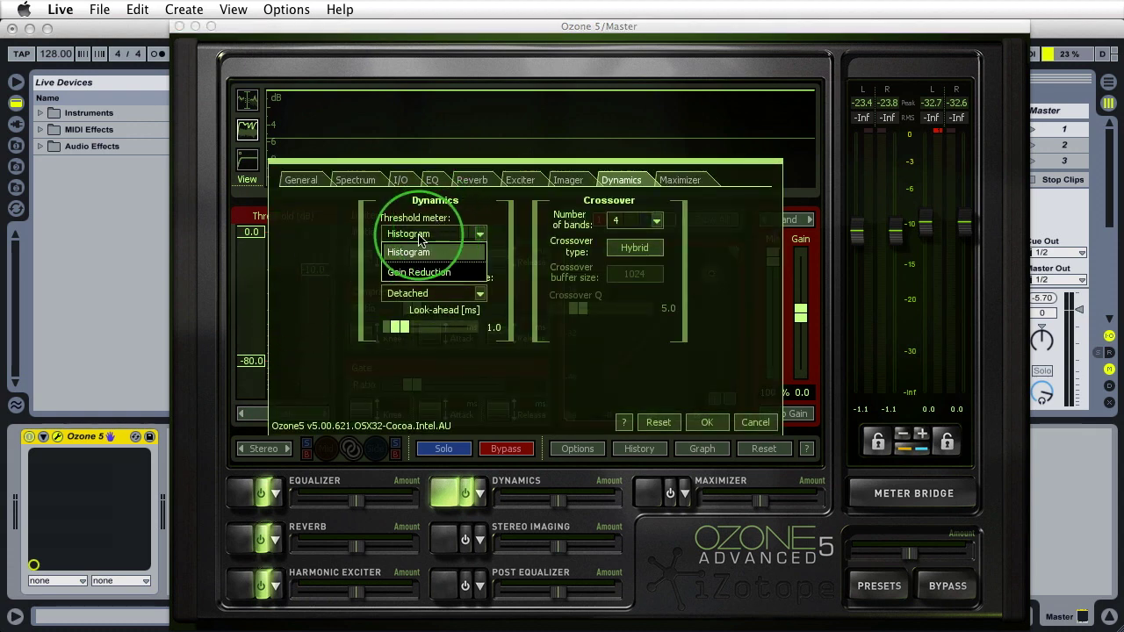
pyautogui.click(420, 252)
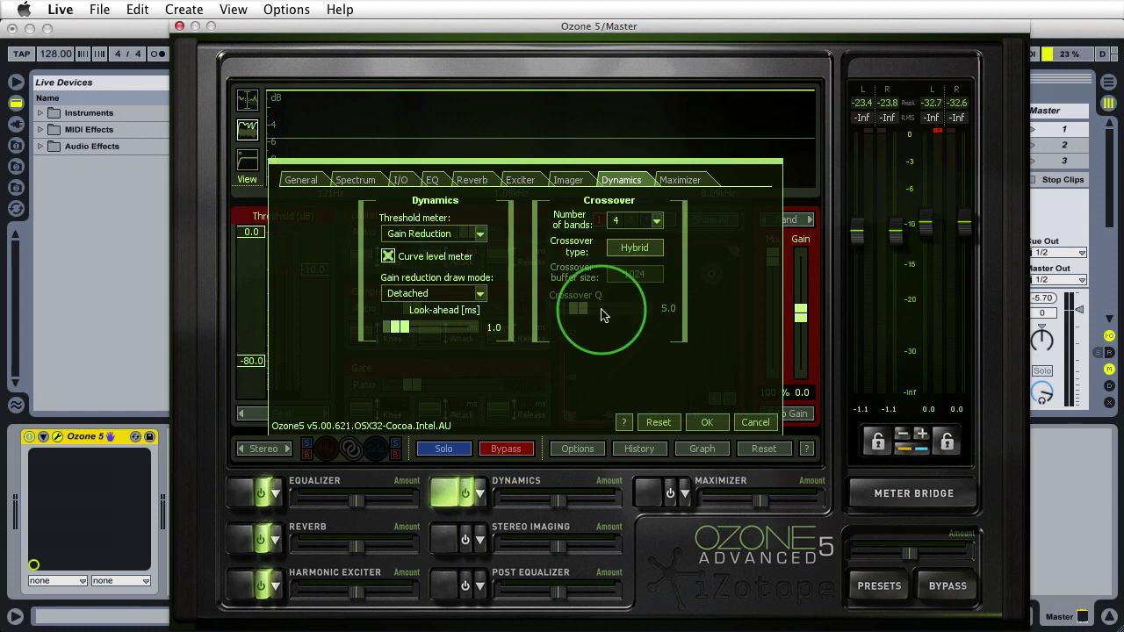
pyautogui.click(717, 423)
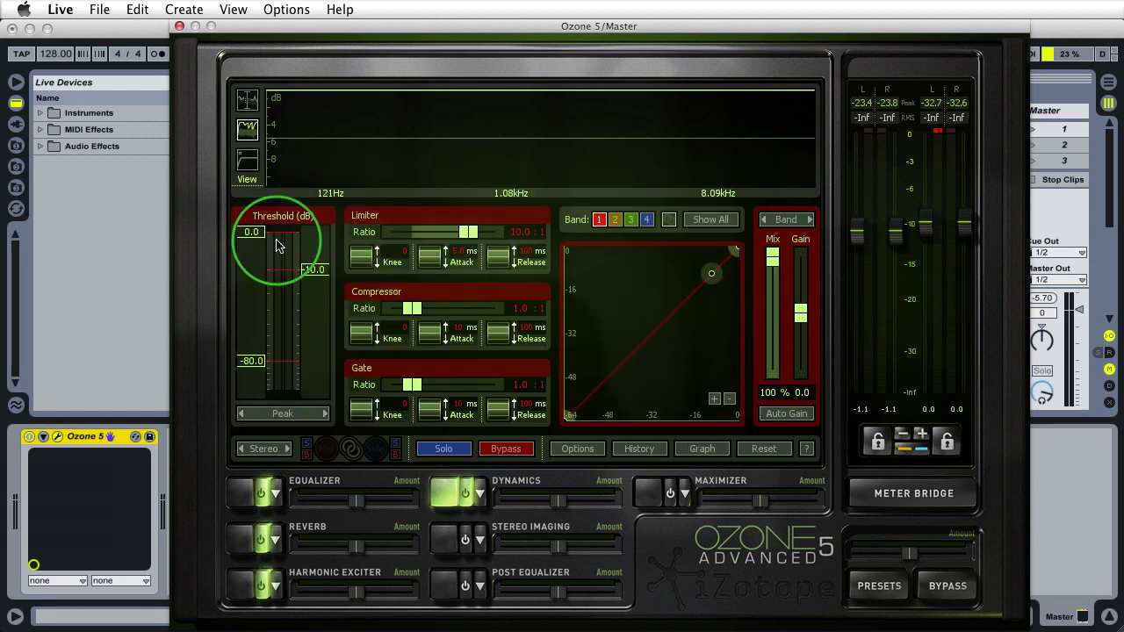
# During playback, lower the band 1 compressor threshold to about -31.6 dB and set its ratio to 2.8:1.
pyautogui.press('space')
pyautogui.moveTo(297, 302); pyautogui.dragTo(316, 318)
pyautogui.moveTo(412, 308)
pyautogui.mouseDown()
pyautogui.moveTo(439, 317)
pyautogui.moveTo(424, 314)
pyautogui.mouseUp()
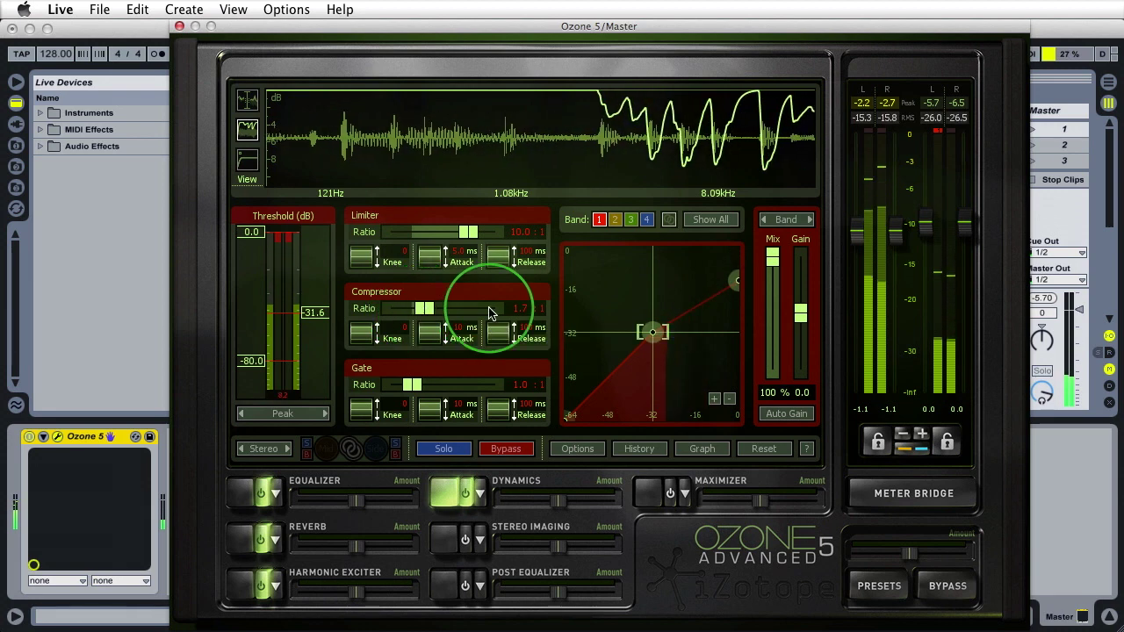
pyautogui.click(524, 308)
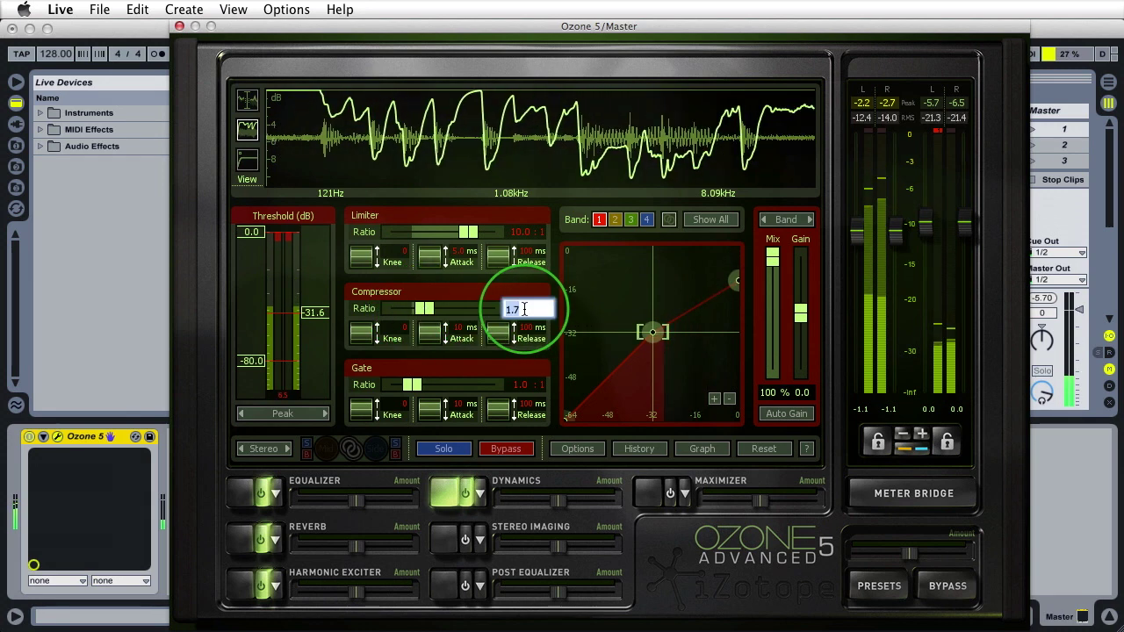
pyautogui.write('2.58')
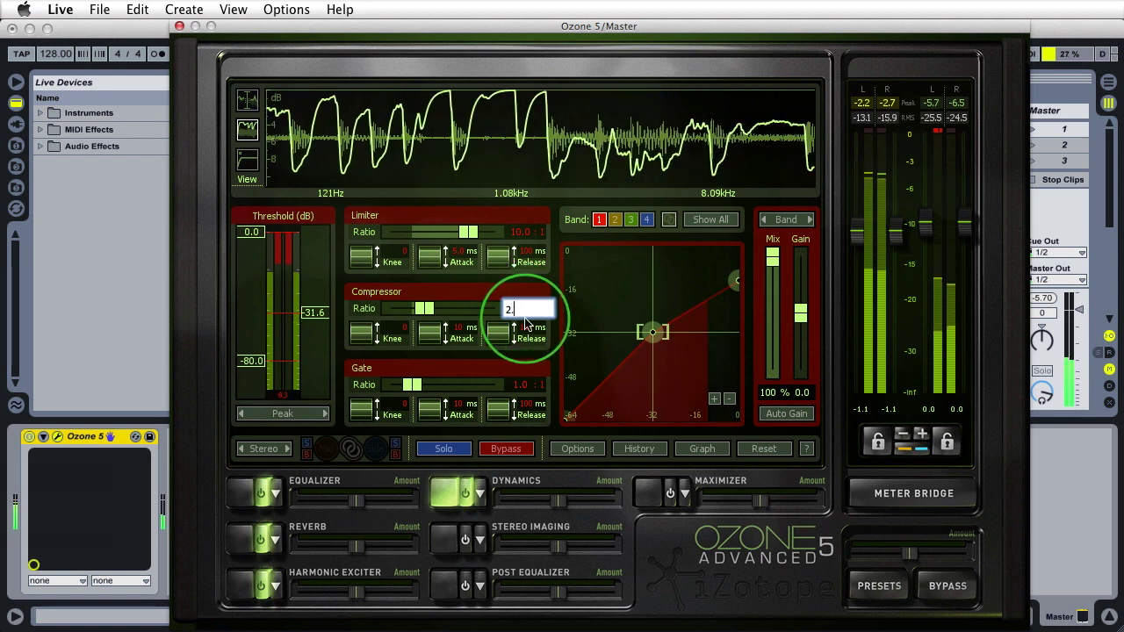
pyautogui.press('Return')
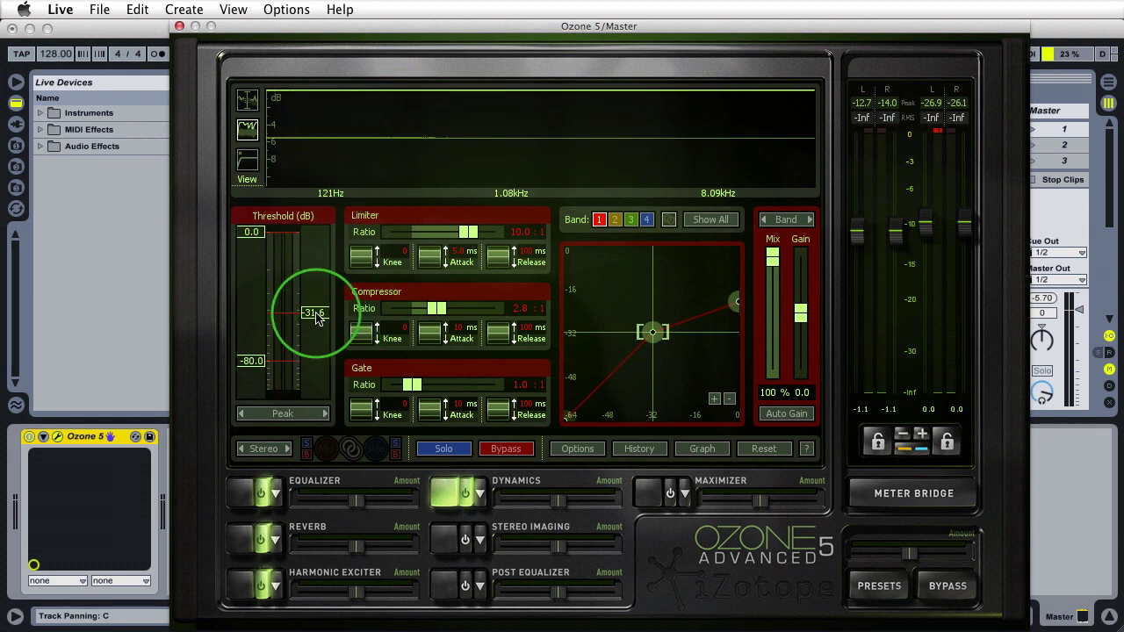
# Raise the band 1 compressor threshold to about -19.3 dB, and switch the level detection mode to Envelope.
pyautogui.moveTo(317, 318); pyautogui.dragTo(312, 293)
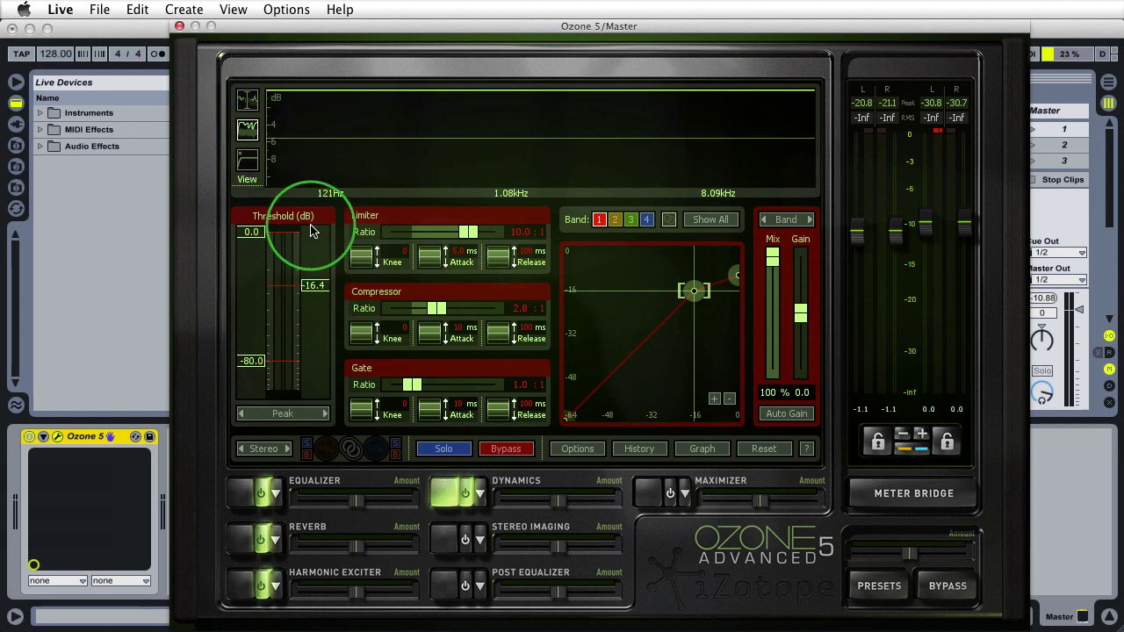
pyautogui.moveTo(309, 272); pyautogui.dragTo(314, 297)
pyautogui.press('space')
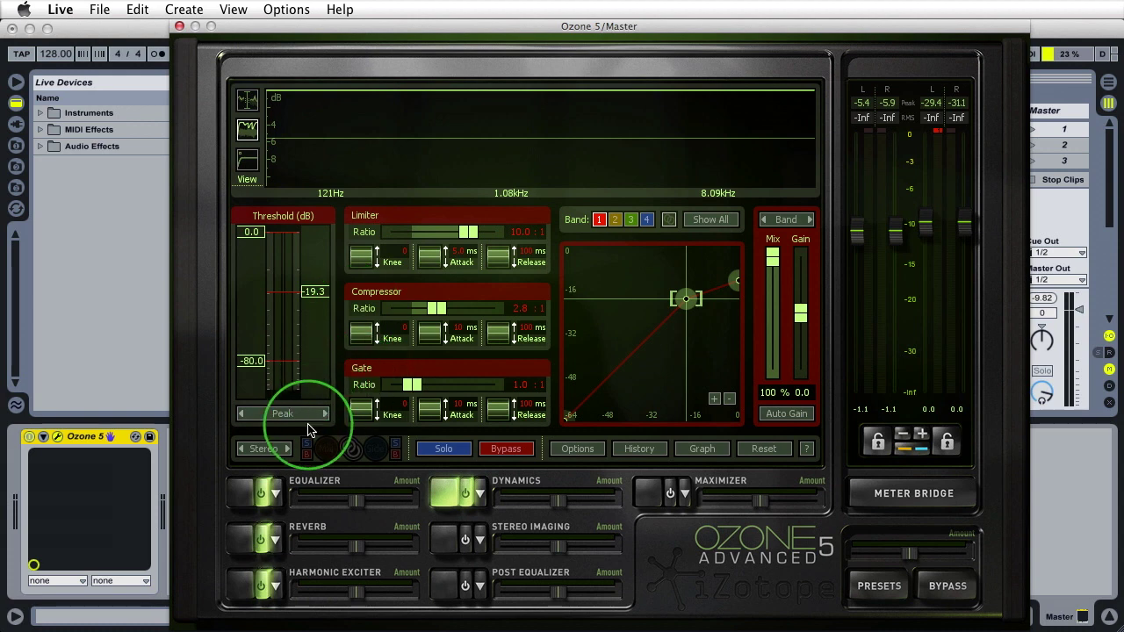
pyautogui.click(294, 416)
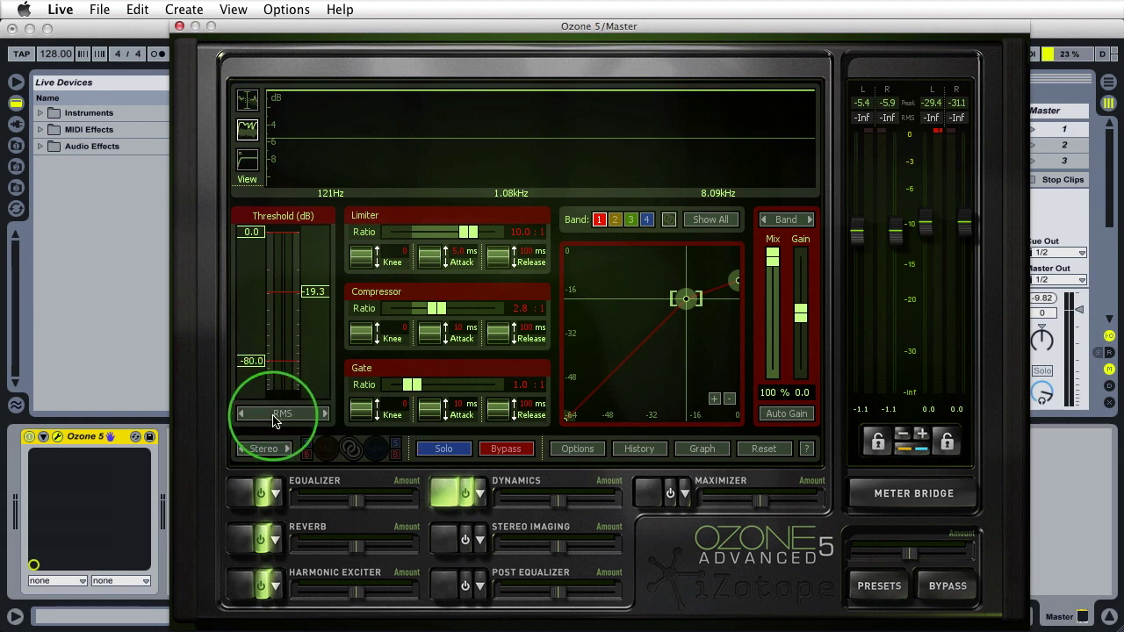
pyautogui.click(322, 413)
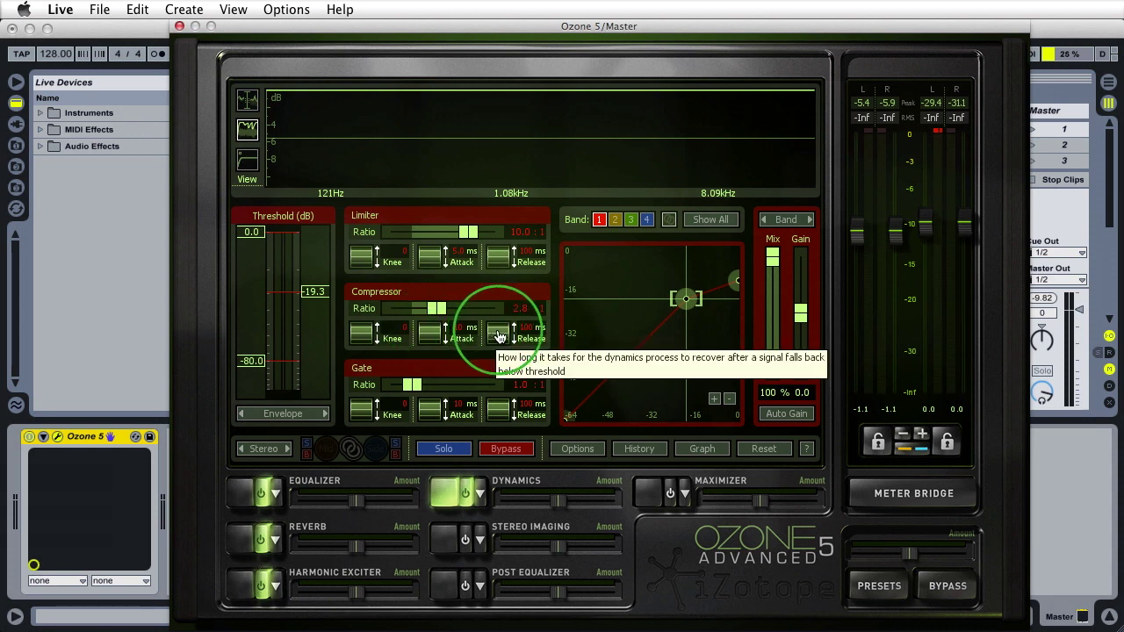
# Play the track and try shorter and longer release times on the band 1 compressor, up to 1664 ms.
pyautogui.press('space')
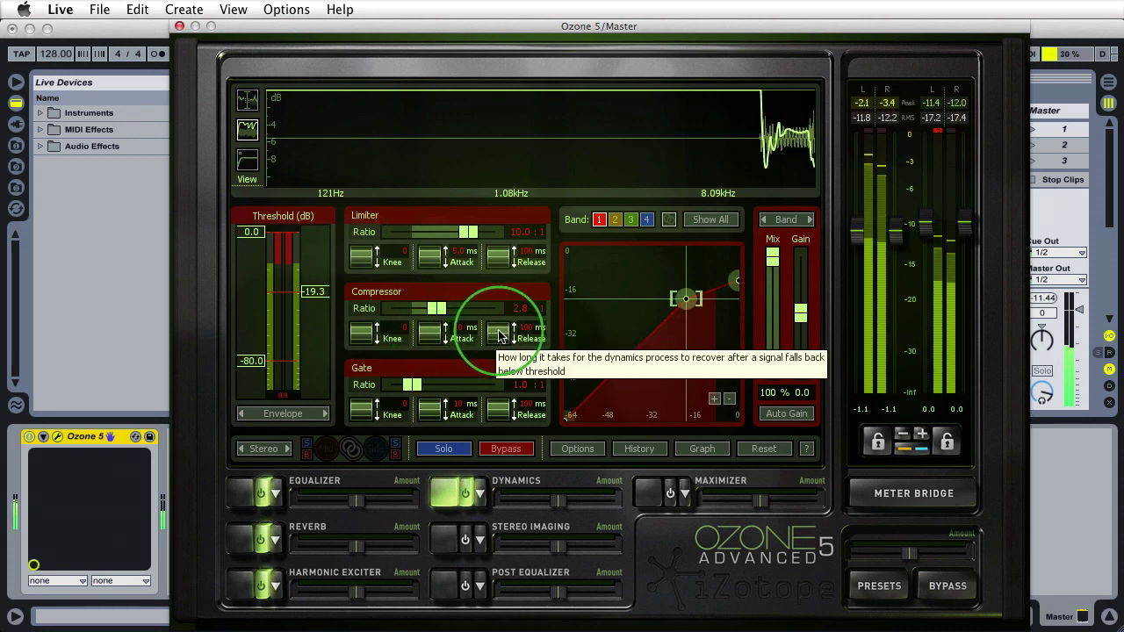
pyautogui.moveTo(500, 338); pyautogui.dragTo(501, 345)
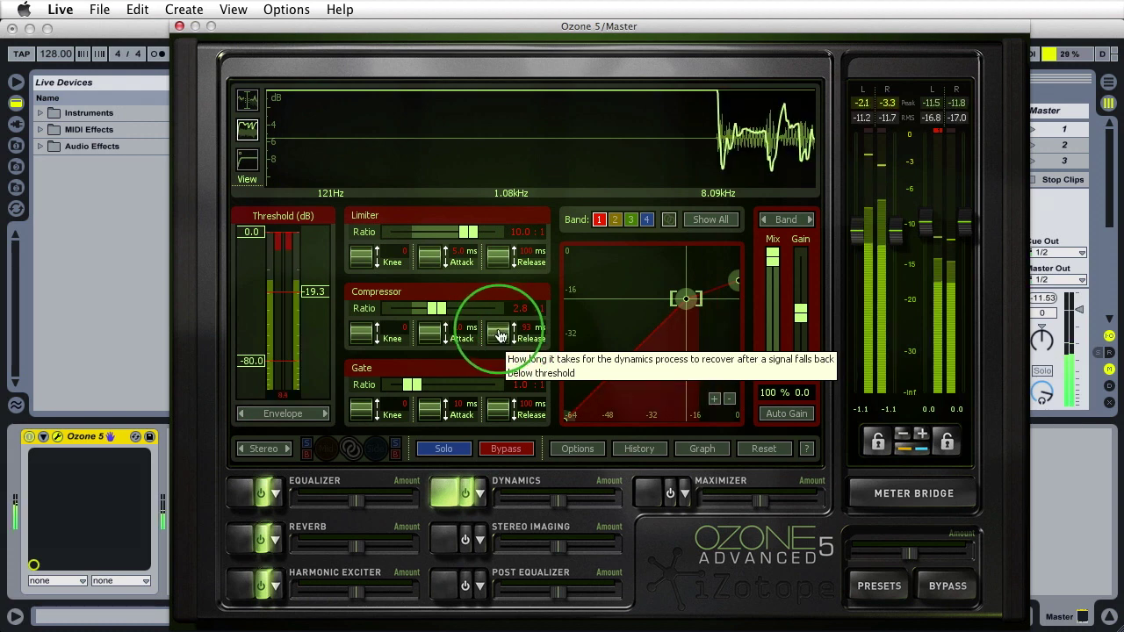
pyautogui.moveTo(500, 336); pyautogui.dragTo(501, 371)
pyautogui.moveTo(519, 463); pyautogui.dragTo(517, 467)
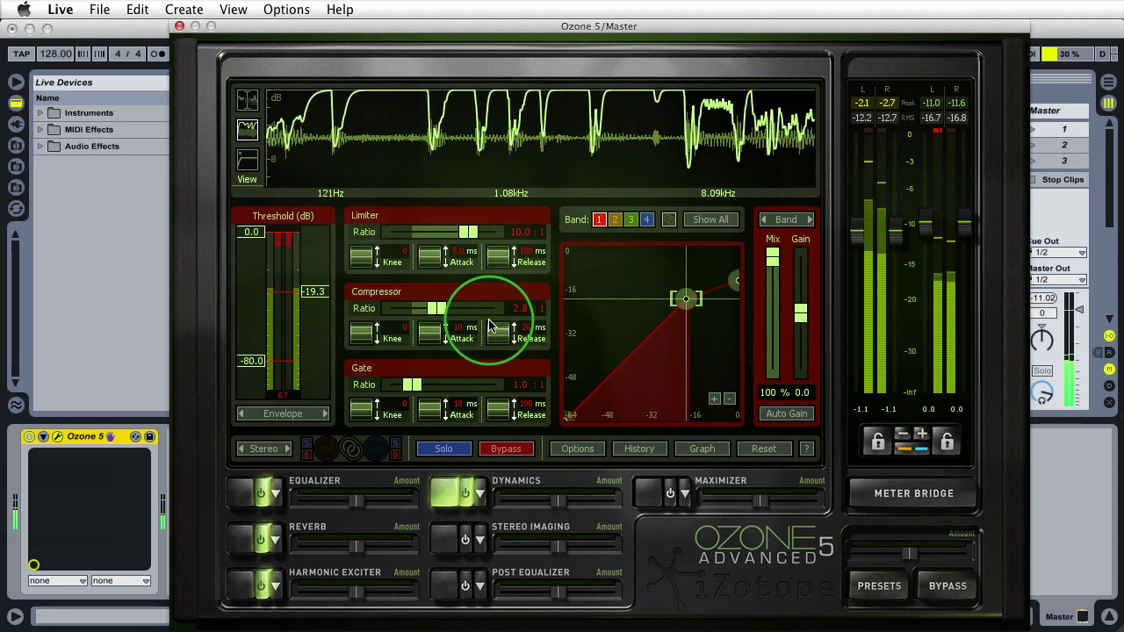
pyautogui.moveTo(499, 339); pyautogui.dragTo(495, 192)
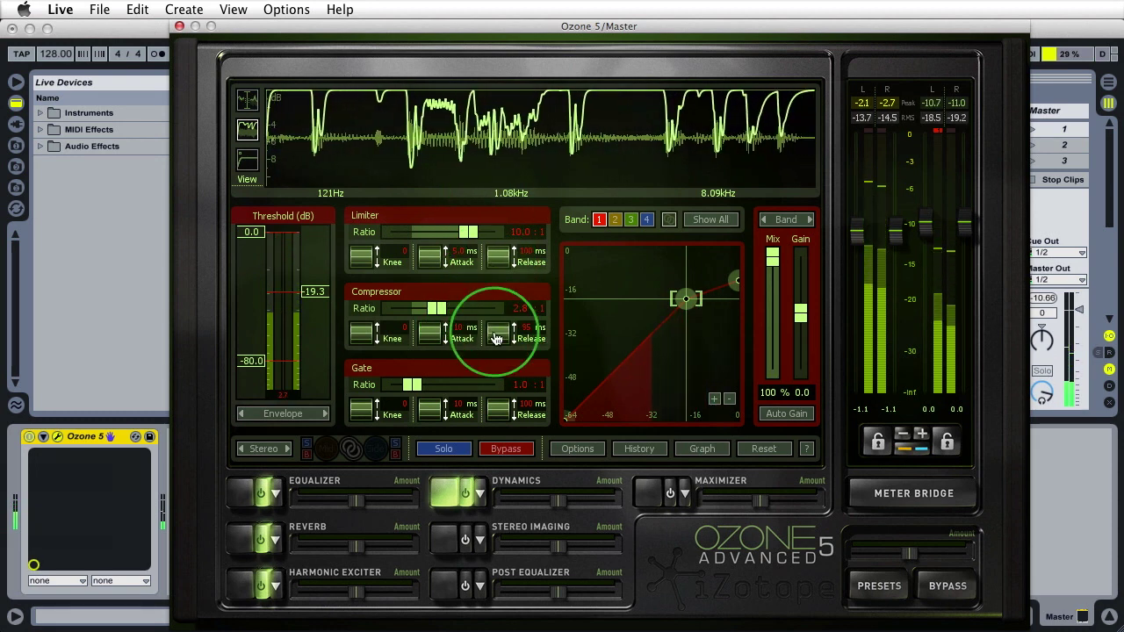
pyautogui.moveTo(502, 343); pyautogui.dragTo(505, 94)
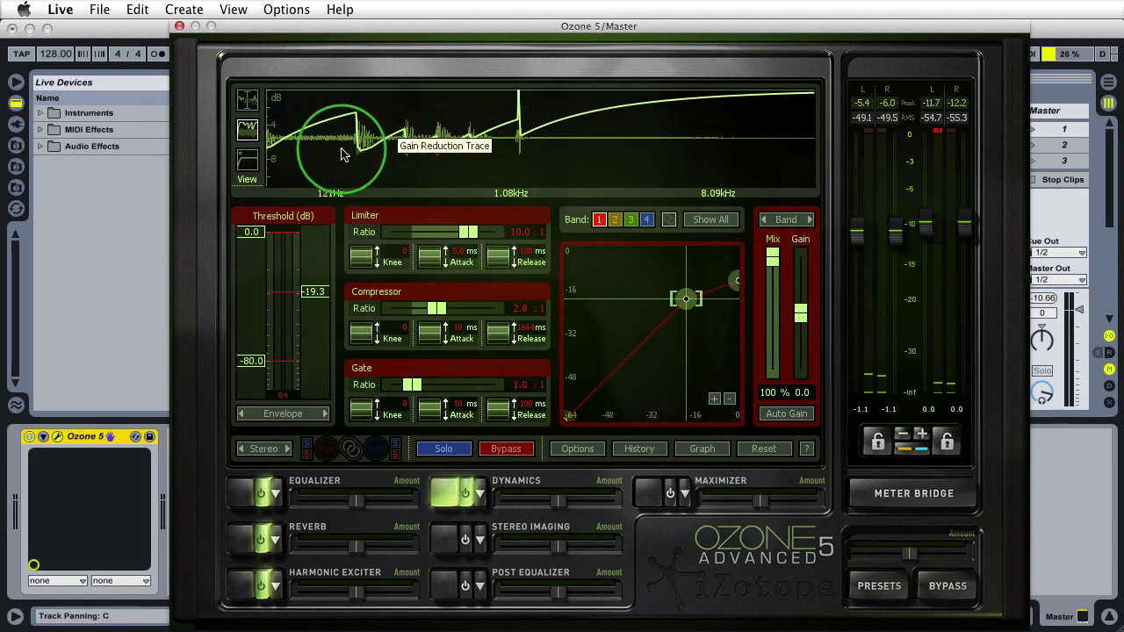
# Set the band 1 compressor's release to 90 ms.
pyautogui.doubleClick(528, 329)
pyautogui.write('90')
pyautogui.press('Return')
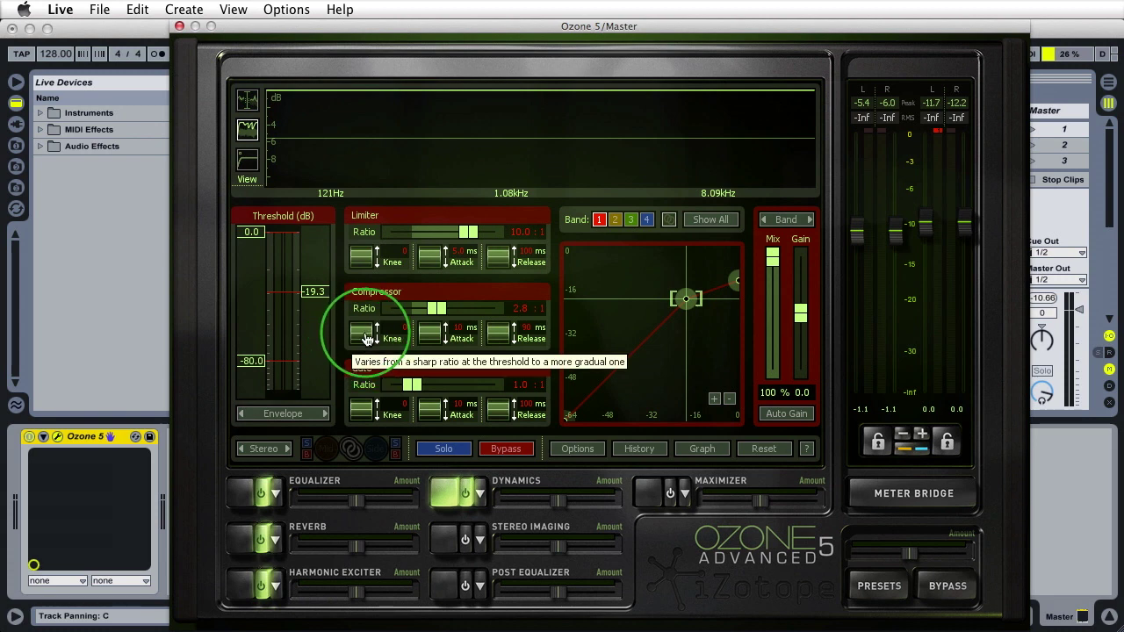
# Try a softer knee of about 4.2 on the band 1 compressor, and return it to 0.
pyautogui.moveTo(678, 298); pyautogui.dragTo(654, 303)
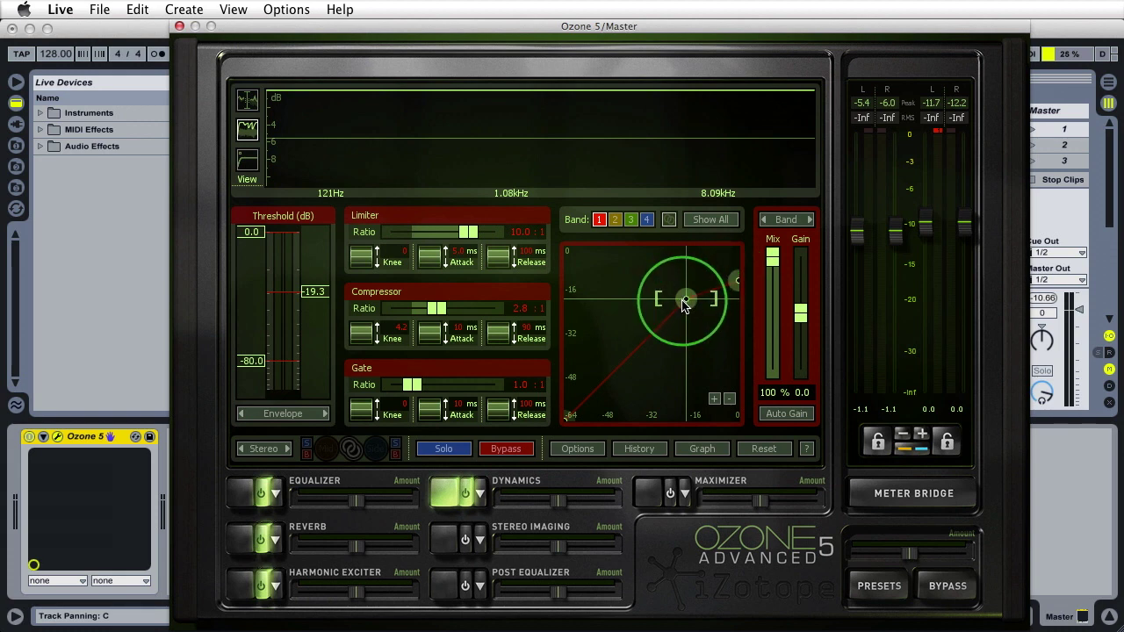
pyautogui.moveTo(711, 299)
pyautogui.mouseDown()
pyautogui.moveTo(682, 305)
pyautogui.moveTo(712, 301)
pyautogui.mouseUp()
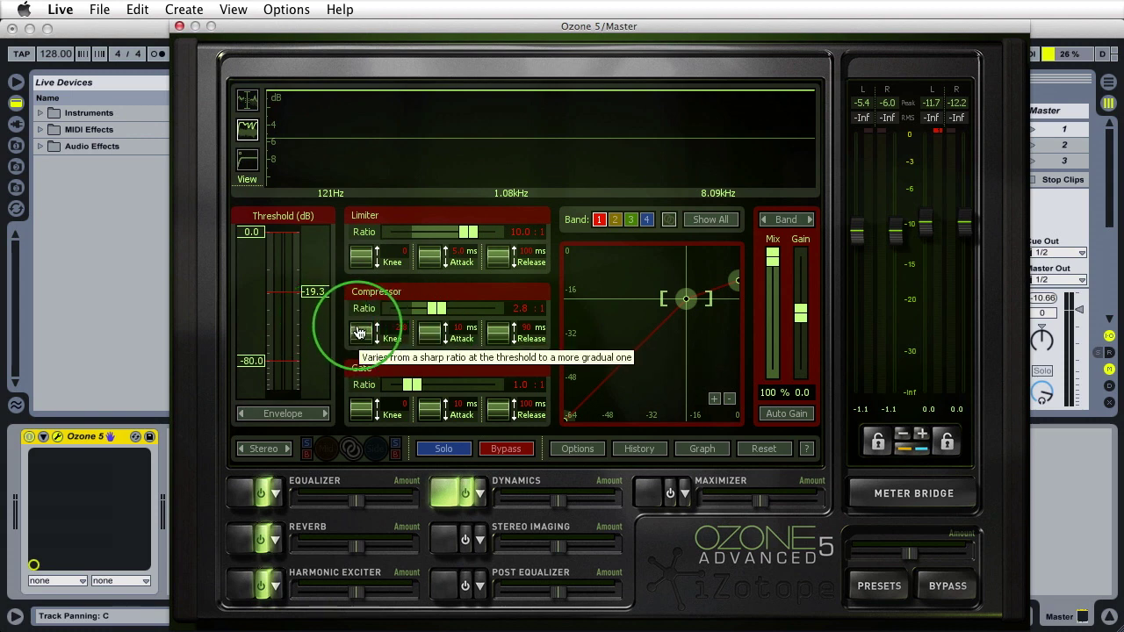
pyautogui.moveTo(356, 331); pyautogui.dragTo(367, 479)
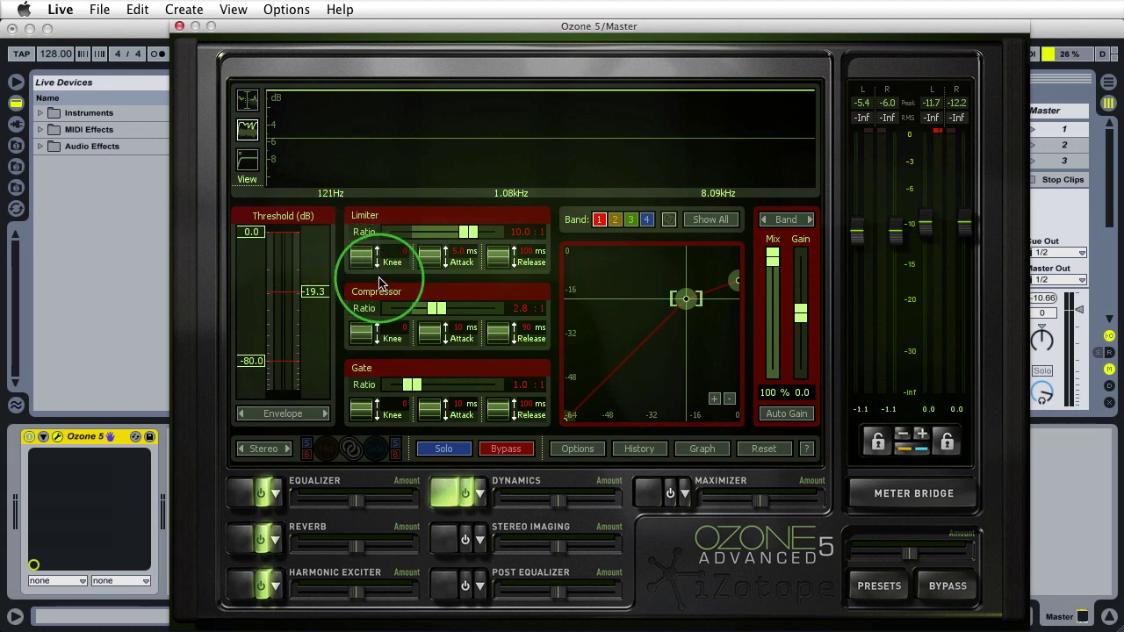
# Set the threshold meter to Histogram in the Dynamics options, and apply the change.
pyautogui.rightClick(281, 281)
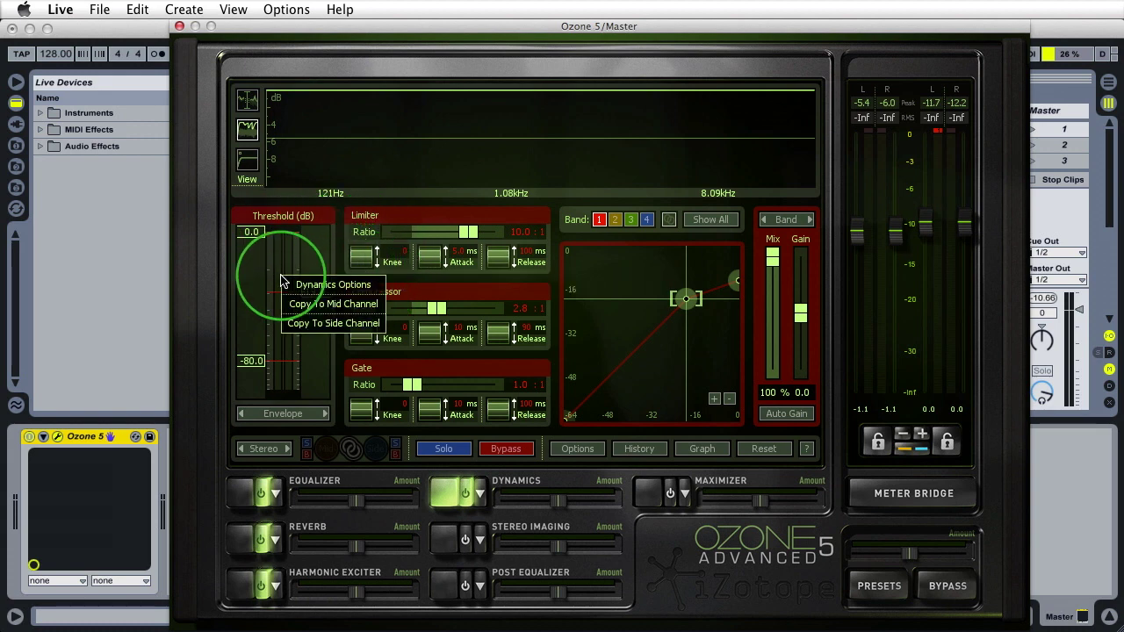
pyautogui.click(302, 284)
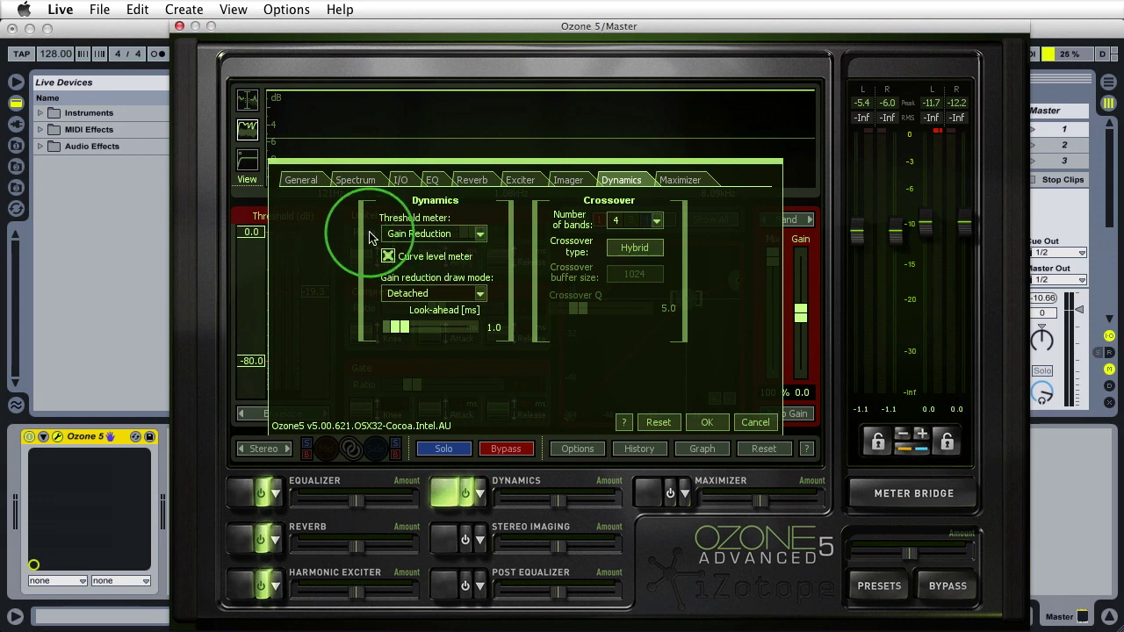
pyautogui.click(411, 235)
pyautogui.click(411, 252)
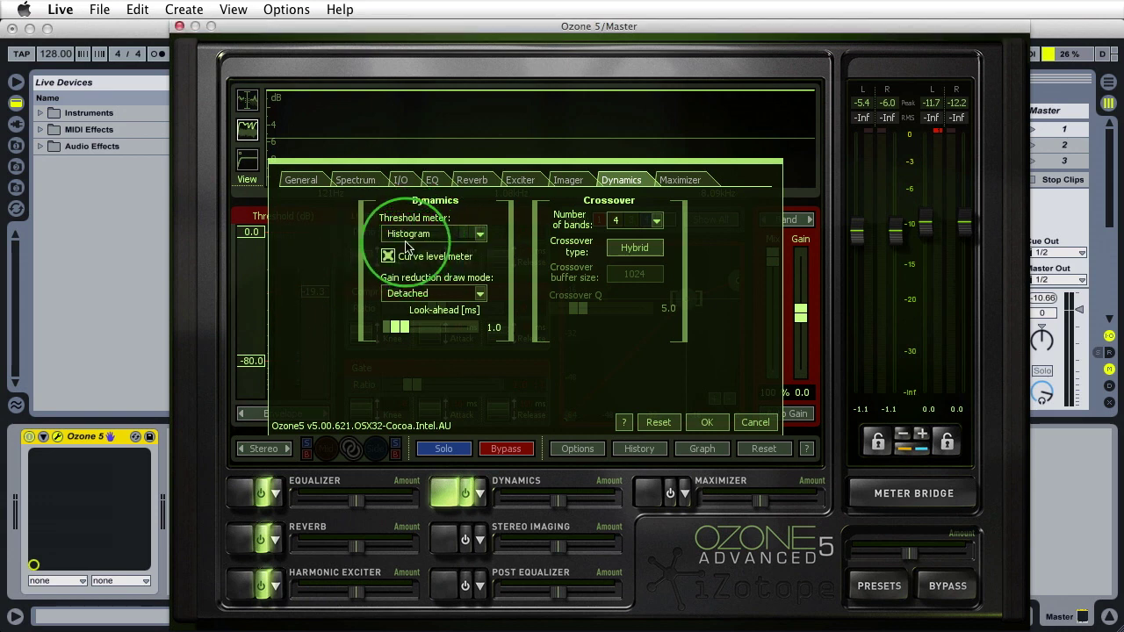
pyautogui.click(703, 421)
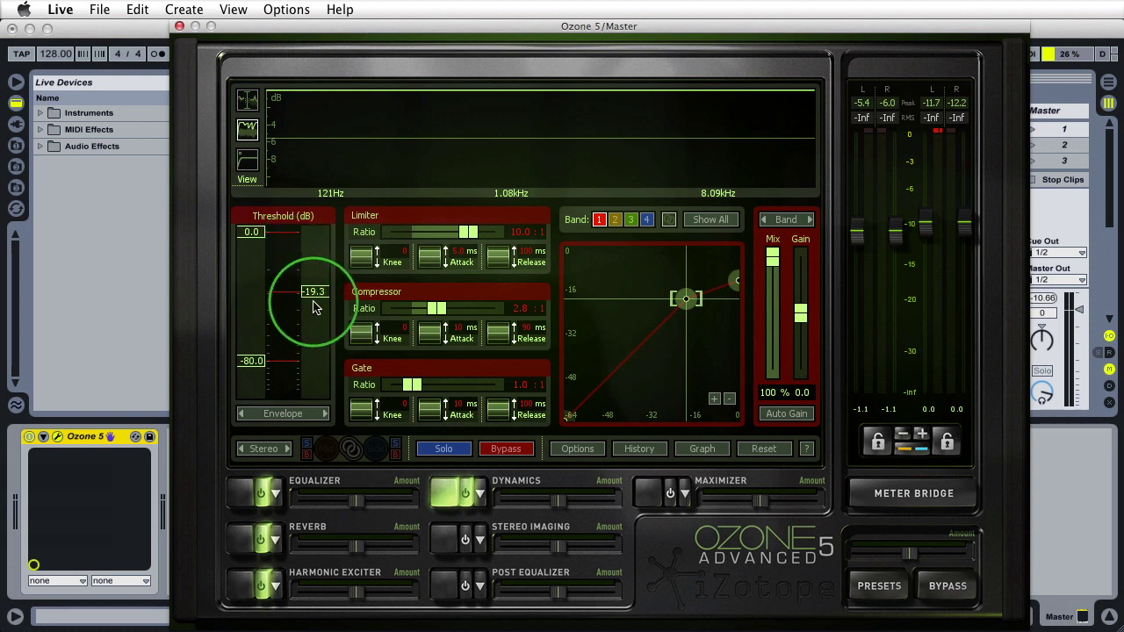
# During playback, lower the band 1 compressor threshold to about -29.3 dB, and enable Auto Gain.
pyautogui.press('space')
pyautogui.moveTo(317, 297); pyautogui.dragTo(259, 316)
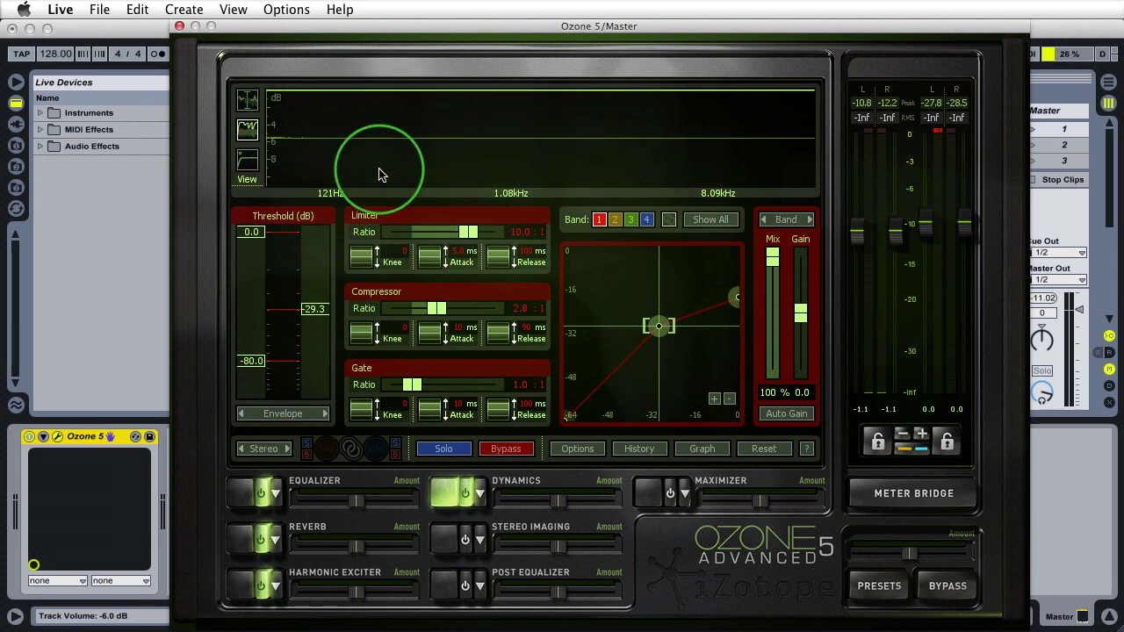
pyautogui.click(773, 419)
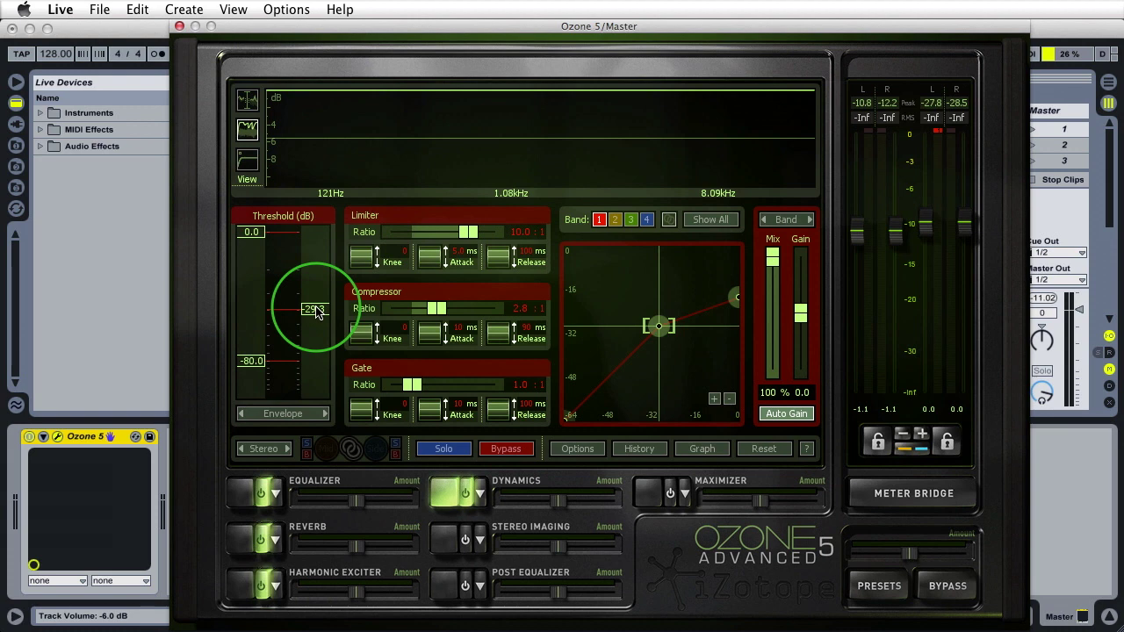
# Play the track with Auto Gain on, raise the band 1 compressor threshold to about -20.7 dB, and stop playback.
pyautogui.press('space')
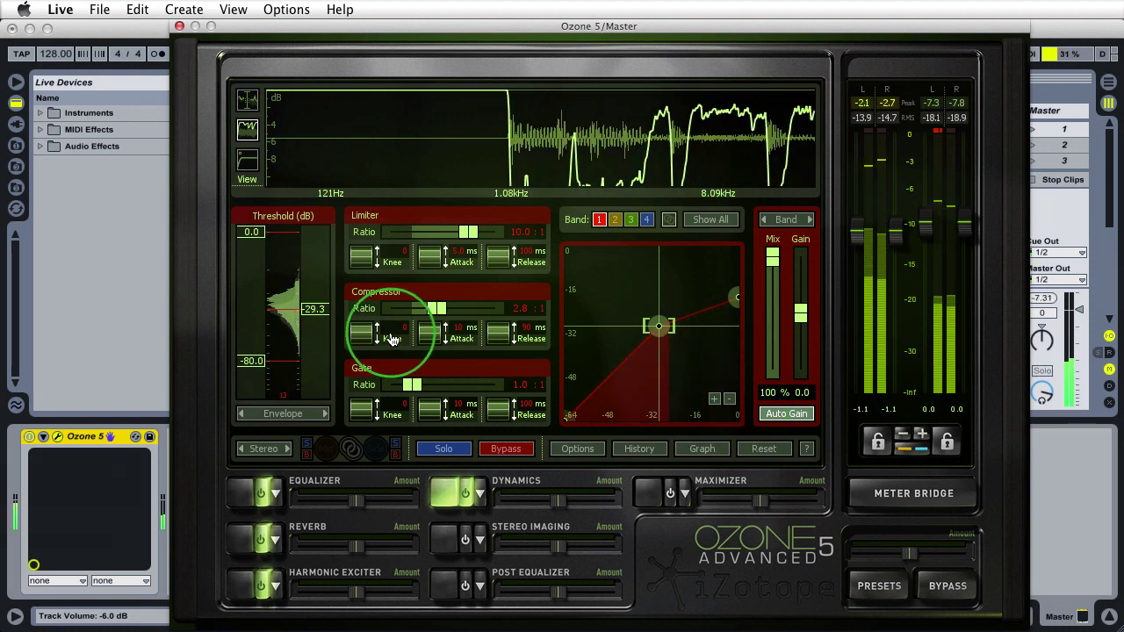
pyautogui.moveTo(313, 308); pyautogui.dragTo(313, 298)
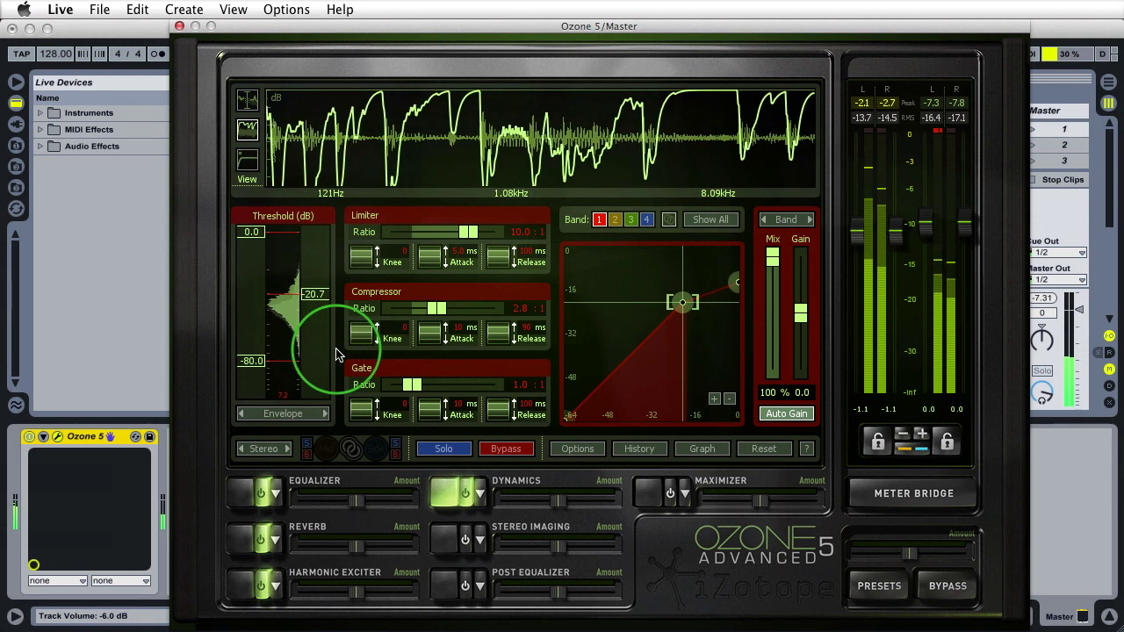
pyautogui.press('space')
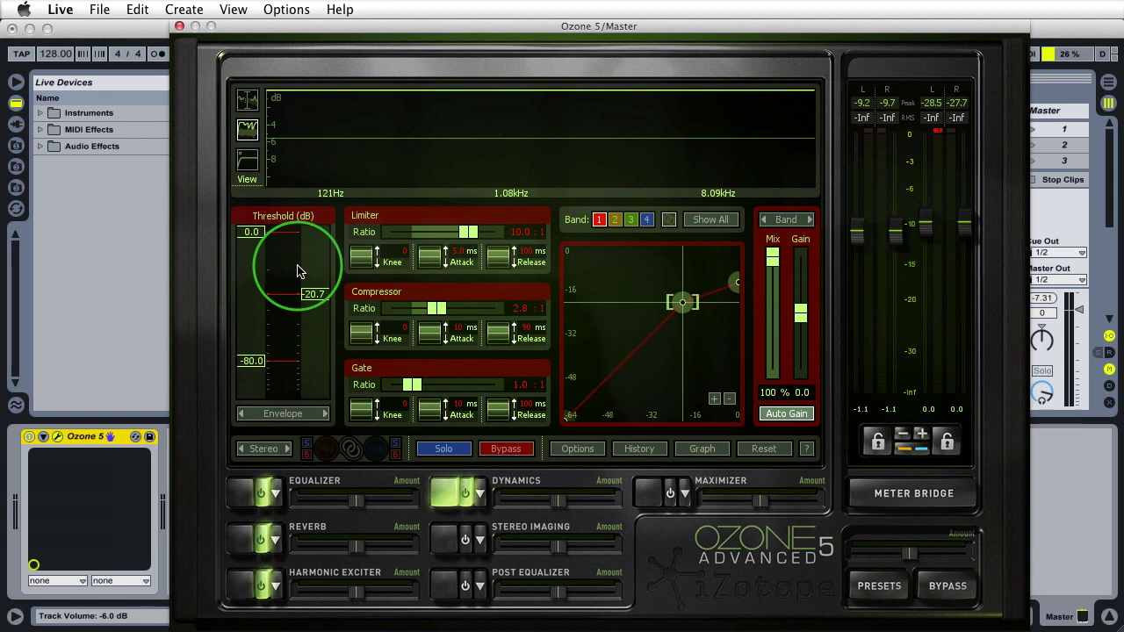
# Lower the band 1 limiter threshold to about -9.2 dB, checking it against the histogram during playback.
pyautogui.press('space')
pyautogui.moveTo(251, 235); pyautogui.dragTo(250, 268)
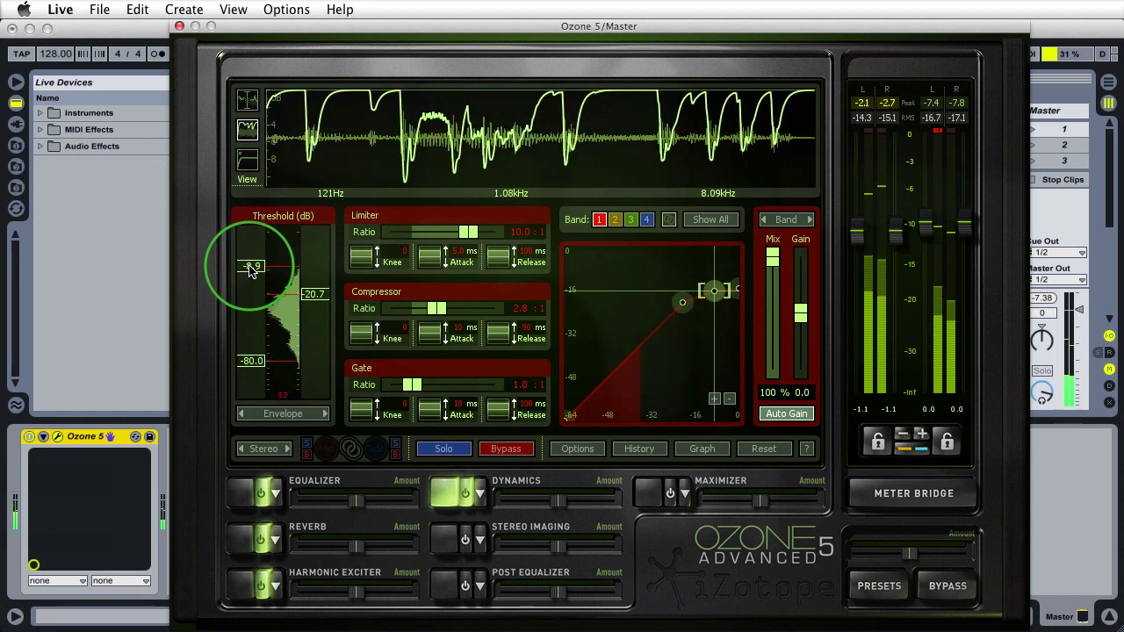
pyautogui.press('space')
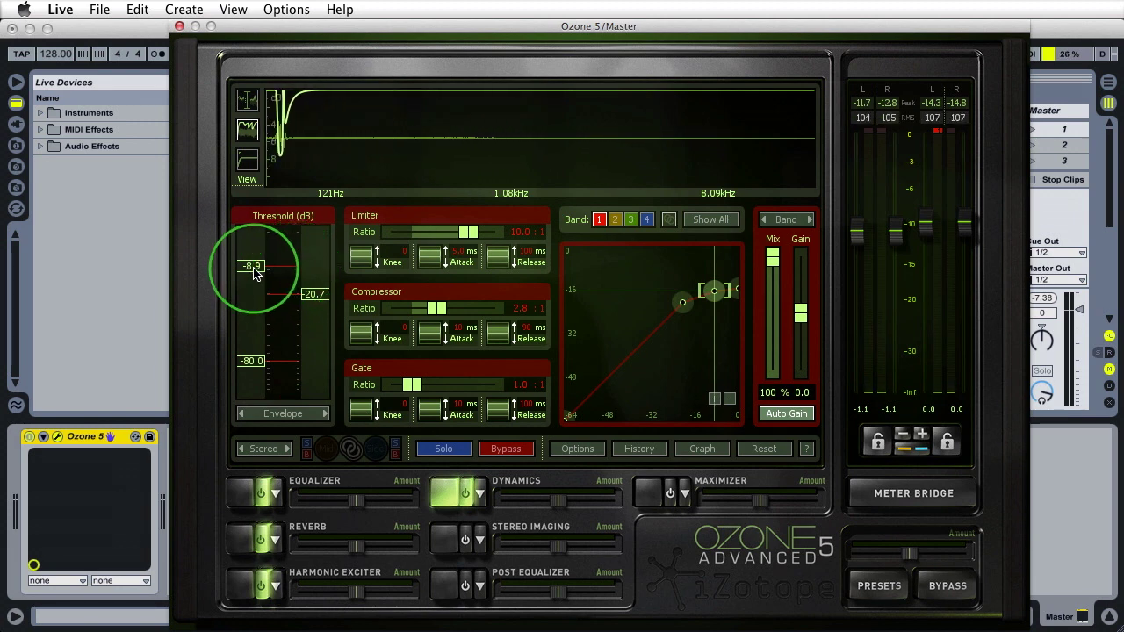
pyautogui.moveTo(254, 273); pyautogui.dragTo(256, 276)
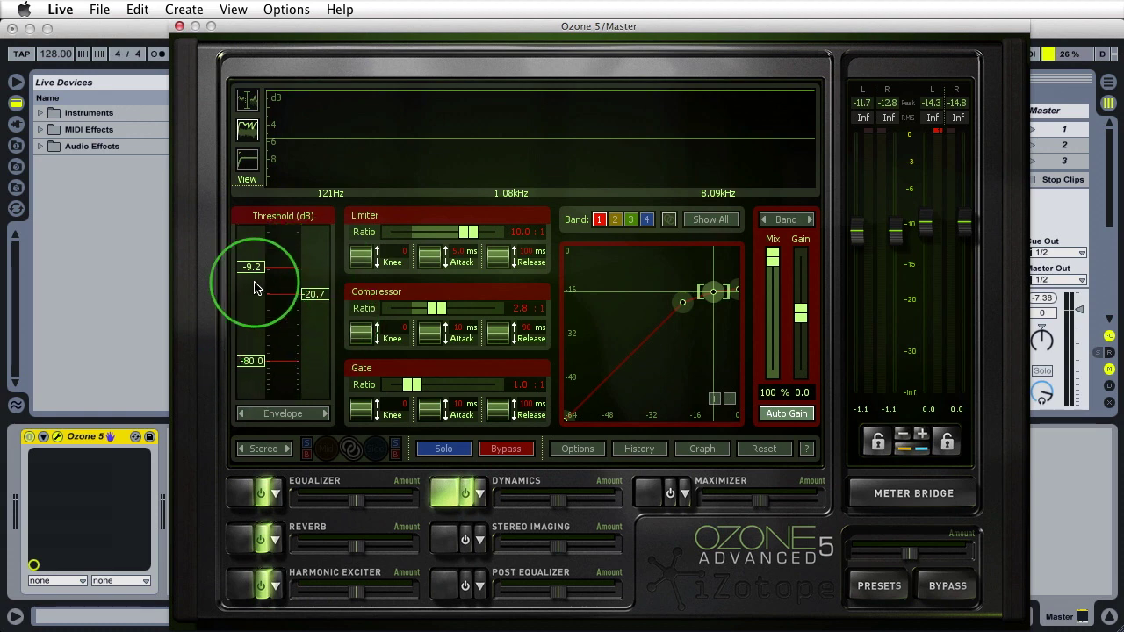
# Switch to band 2 and solo it in the Crossover View, ending on the Gain Reduction Trace.
pyautogui.click(614, 220)
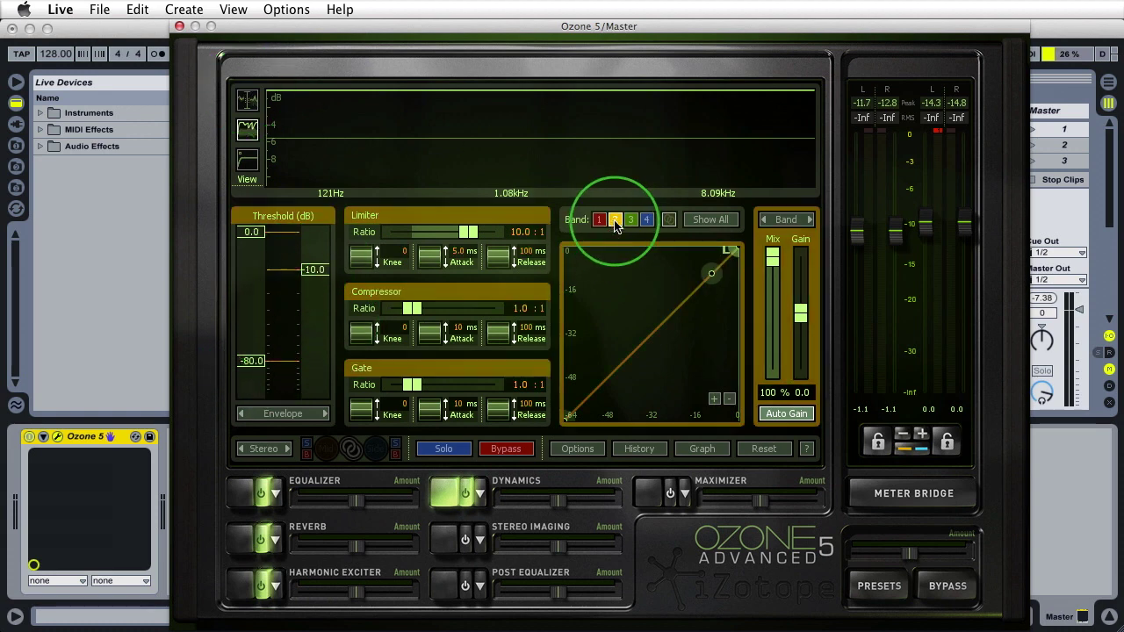
pyautogui.click(247, 100)
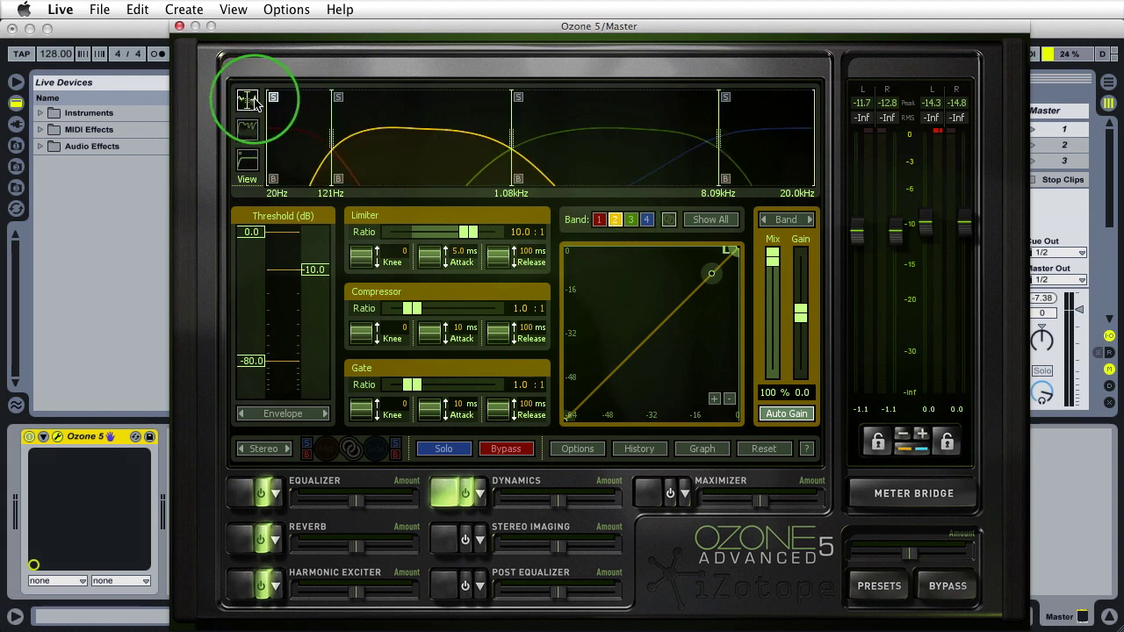
pyautogui.click(338, 98)
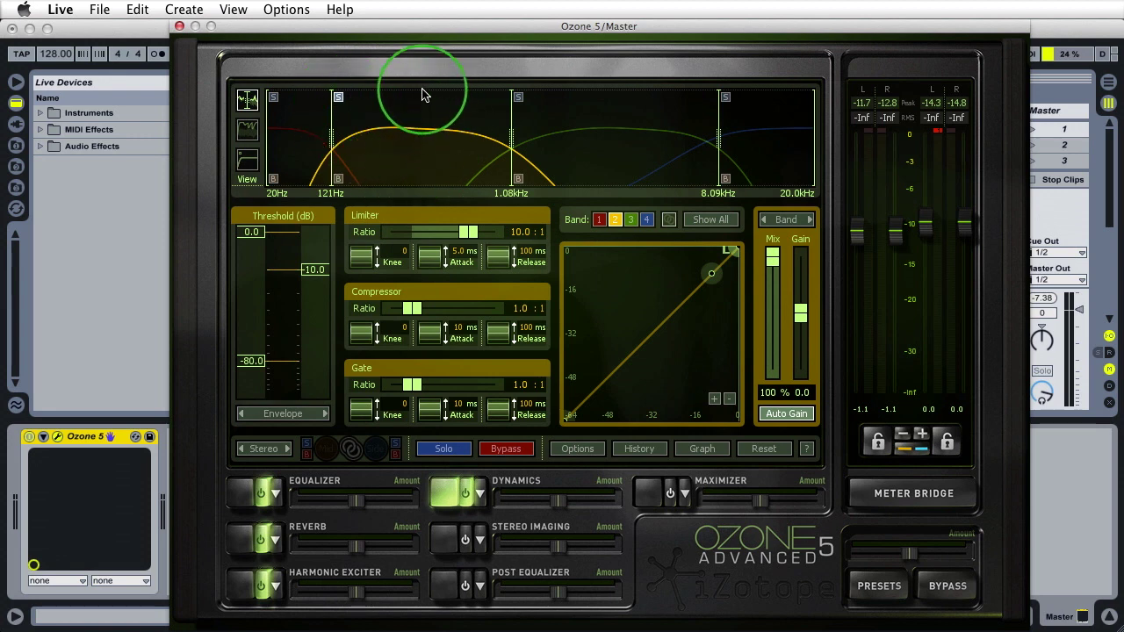
pyautogui.click(246, 129)
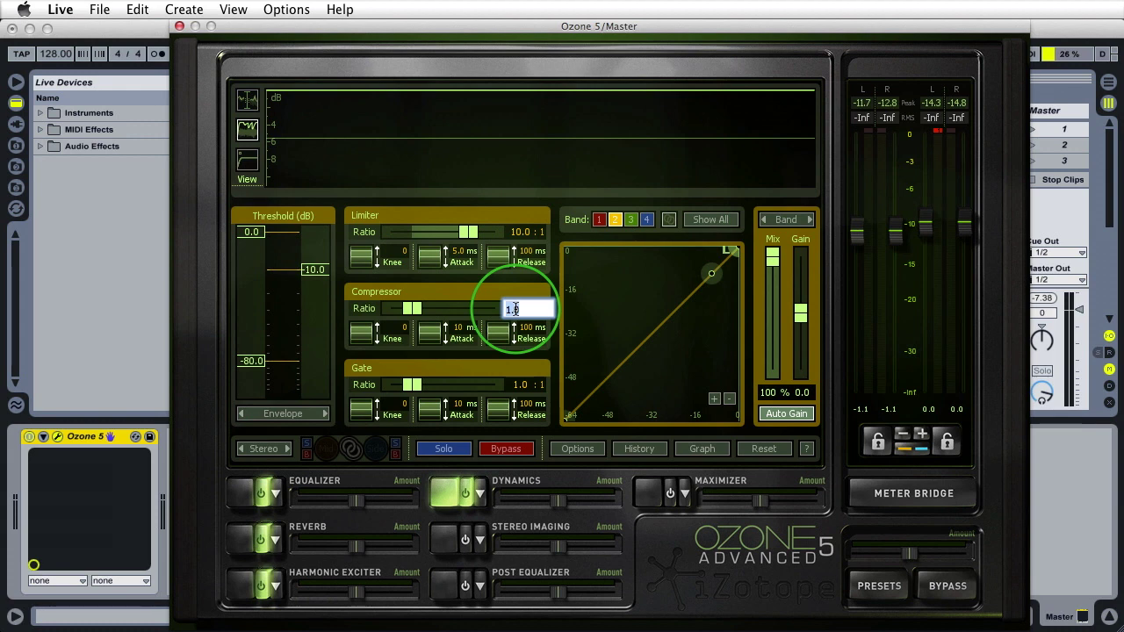
# Set the band 2 compressor to a 2.0:1 ratio, a knee of 2.0 and an 80 ms release.
pyautogui.press('Return')
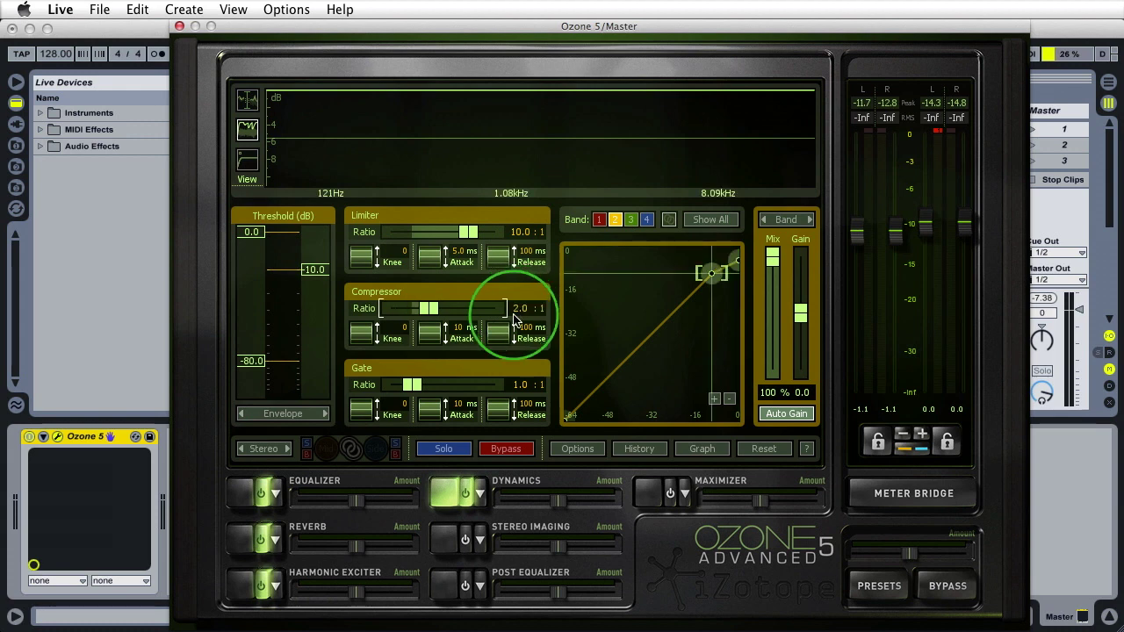
pyautogui.moveTo(388, 336); pyautogui.dragTo(359, 330)
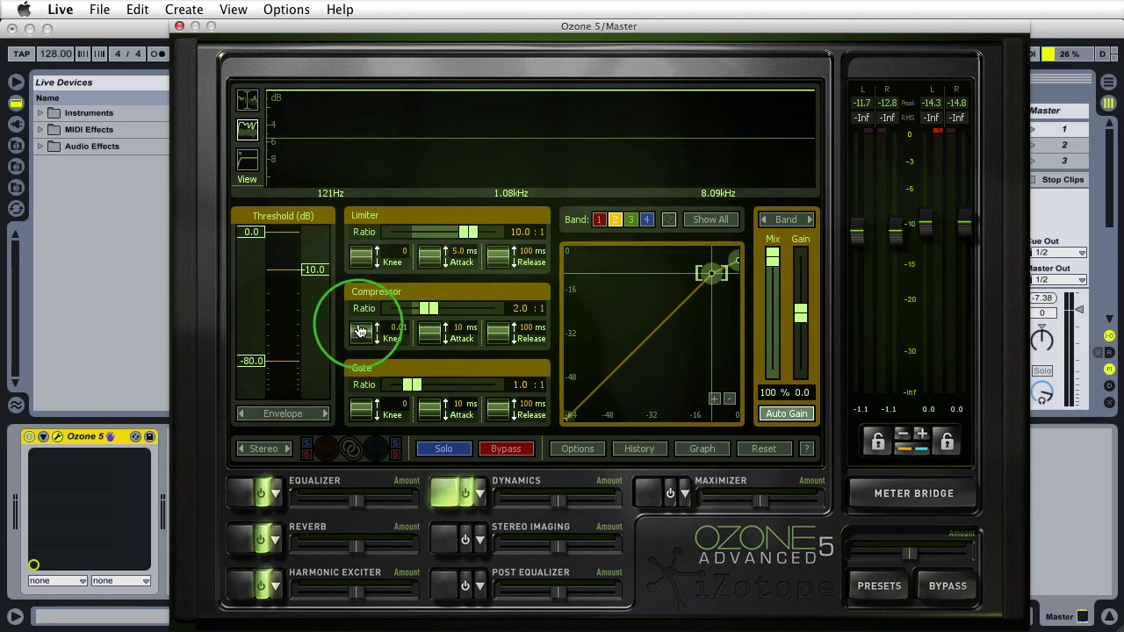
pyautogui.doubleClick(397, 332)
pyautogui.write('2')
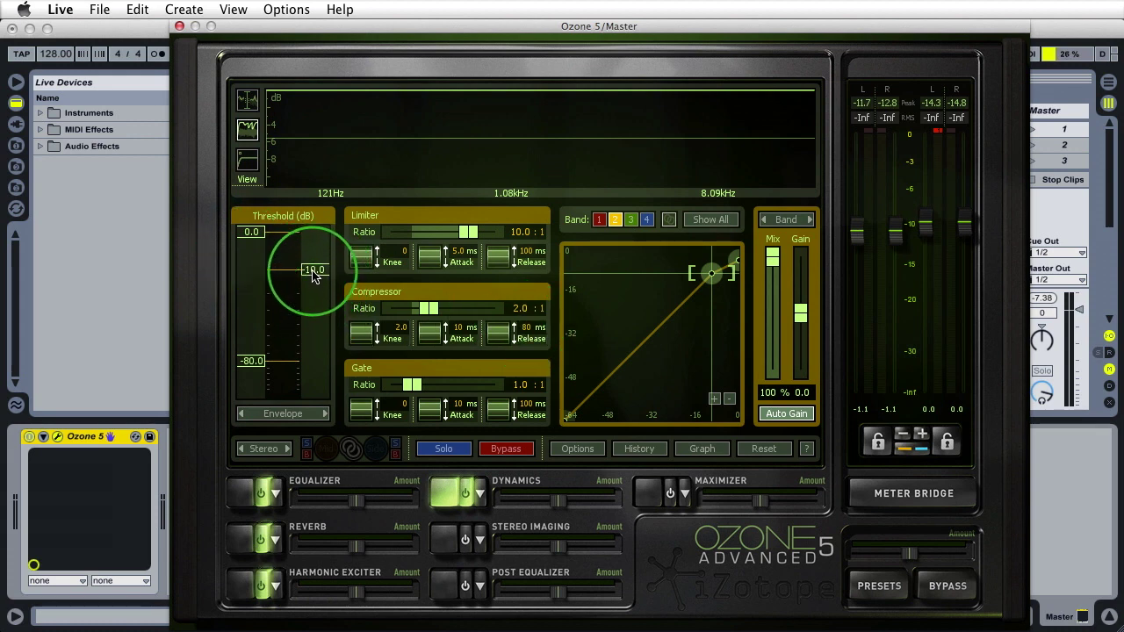
# Lower the band 2 thresholds to about -25.0 dB compressor, -13.8 dB limiter and -130.0 dB gate, and audition the Auto Gain during playback.
pyautogui.moveTo(314, 273); pyautogui.dragTo(314, 307)
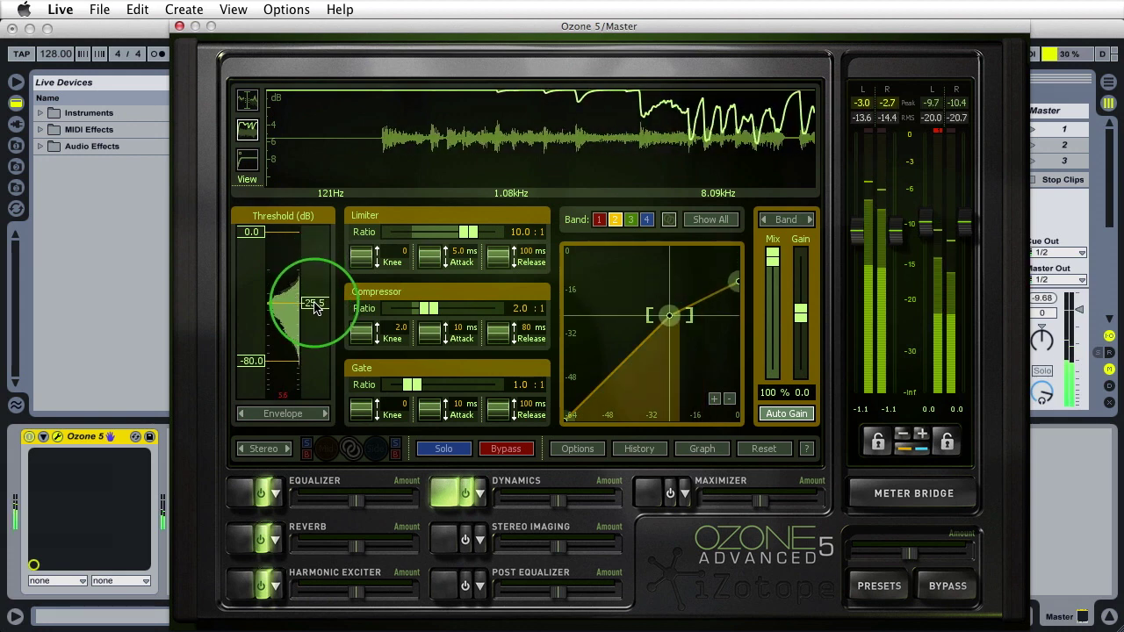
pyautogui.moveTo(253, 232); pyautogui.dragTo(253, 273)
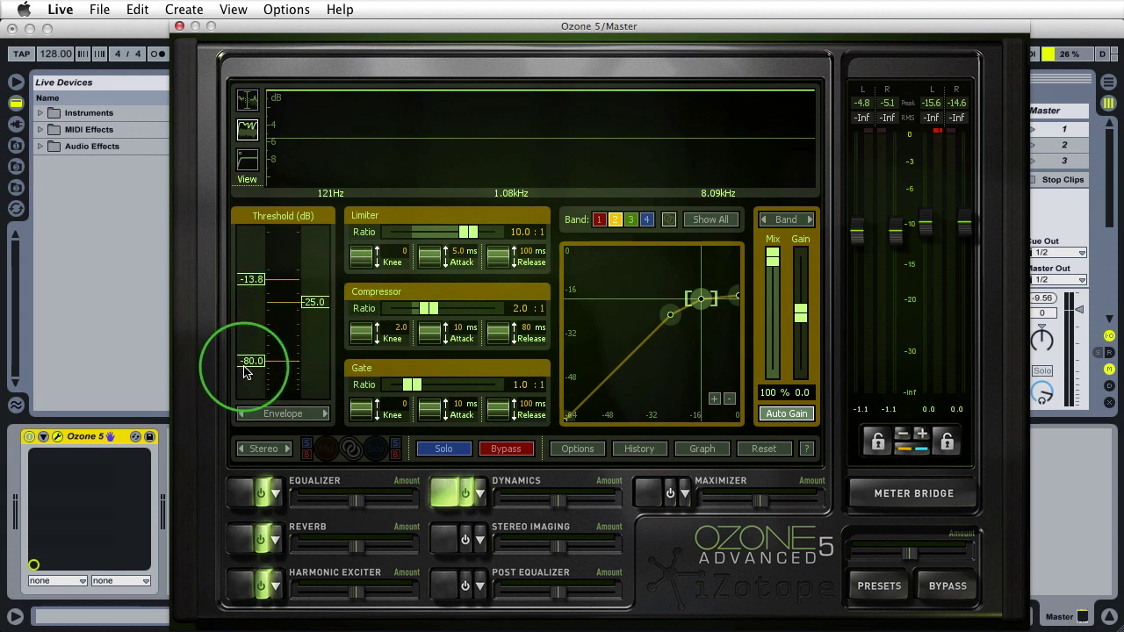
pyautogui.moveTo(251, 361); pyautogui.dragTo(254, 442)
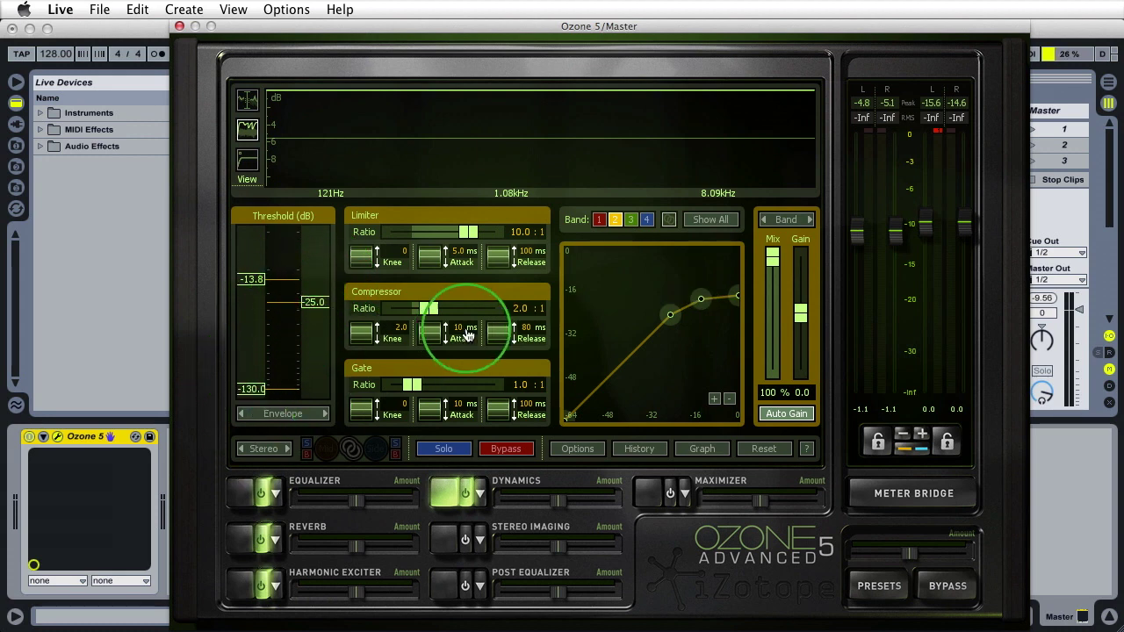
pyautogui.click(779, 415)
pyautogui.press('space')
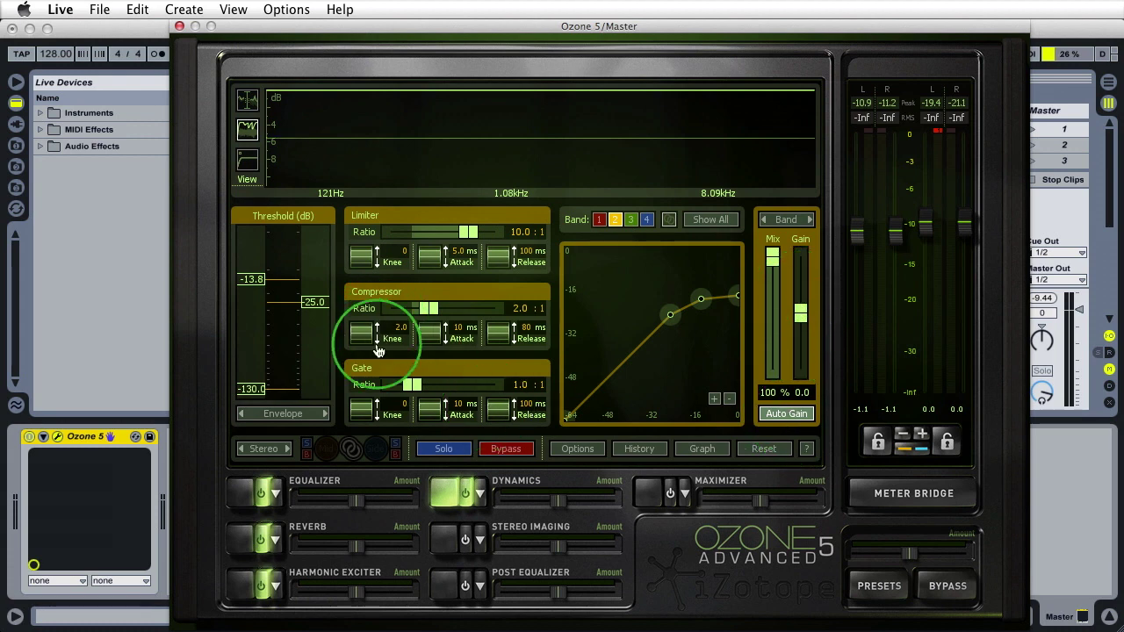
# Switch to band 3, solo it in the Crossover View, and return to the Gain Reduction Trace.
pyautogui.click(631, 221)
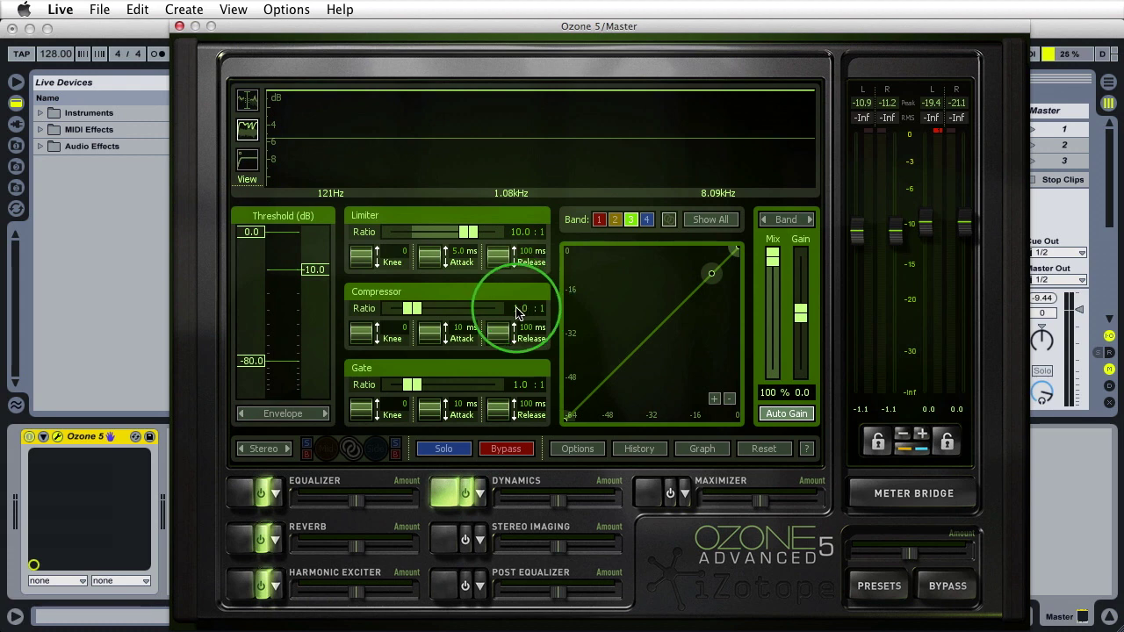
pyautogui.click(247, 100)
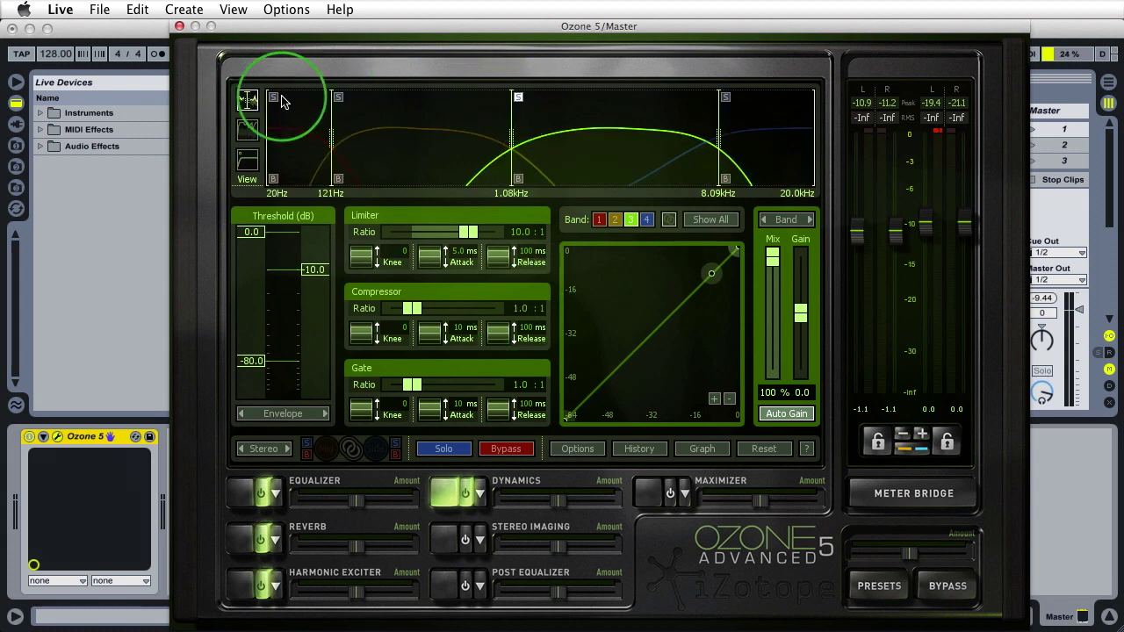
pyautogui.click(248, 127)
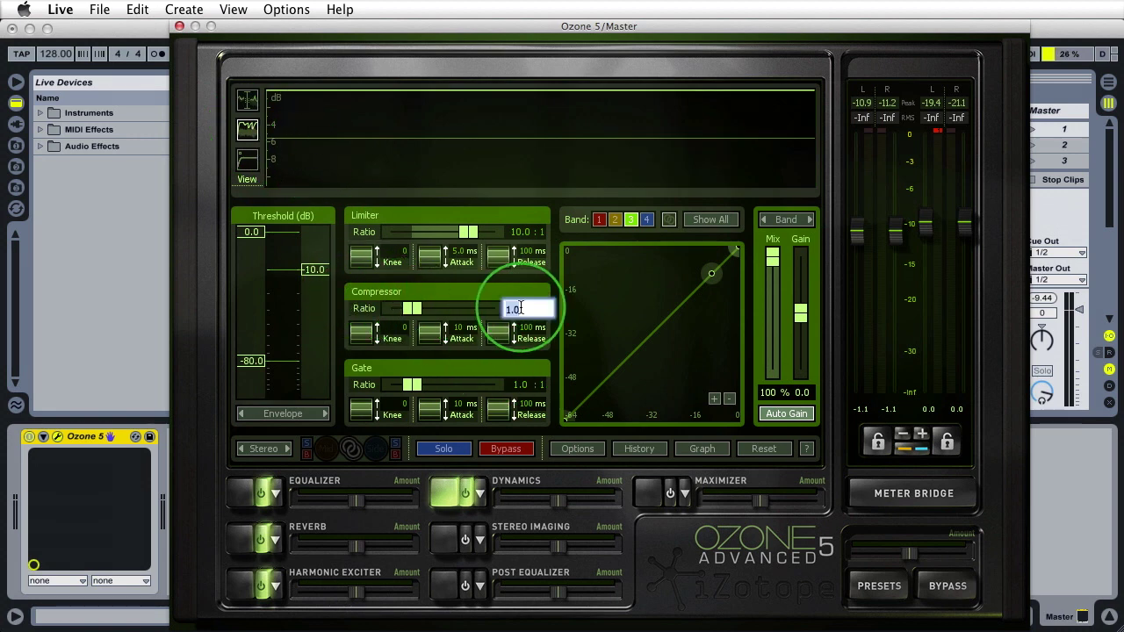
# Set the band 3 compressor ratio to 2.0:1, try an 80 ms release, and return the release to 100 ms.
pyautogui.write('2')
pyautogui.press('Return')
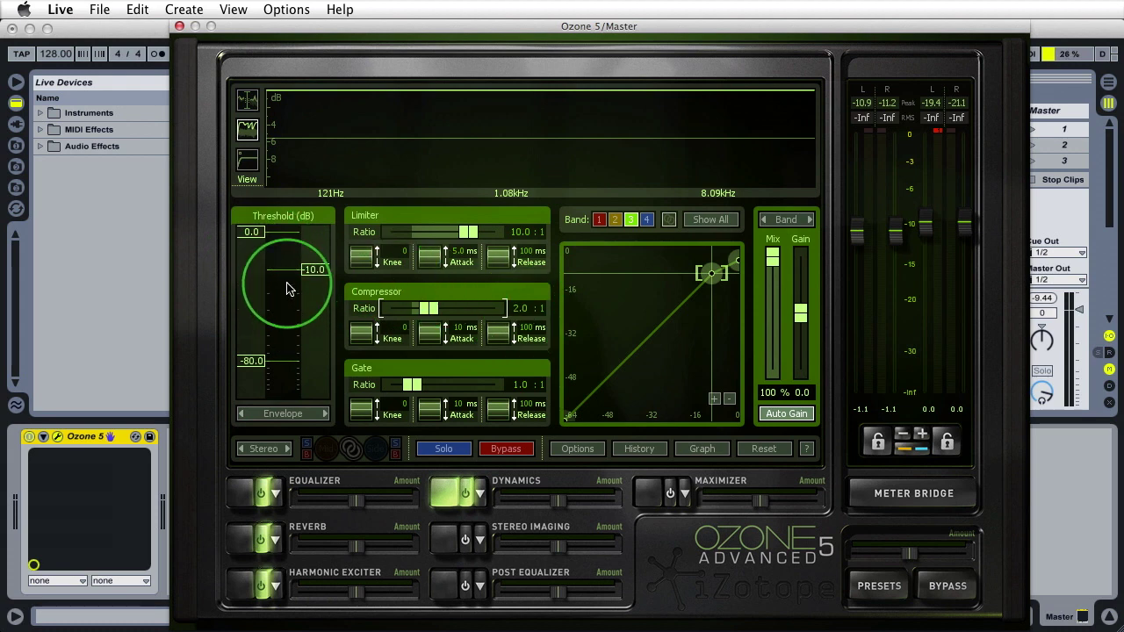
pyautogui.doubleClick(527, 334)
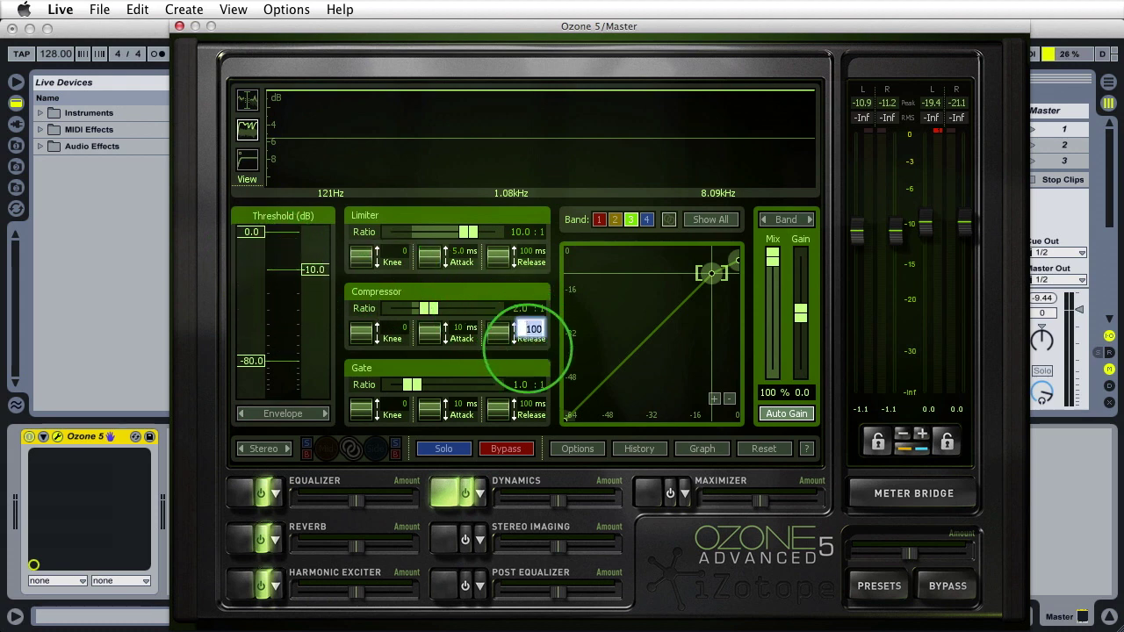
pyautogui.write('80')
pyautogui.press('Return')
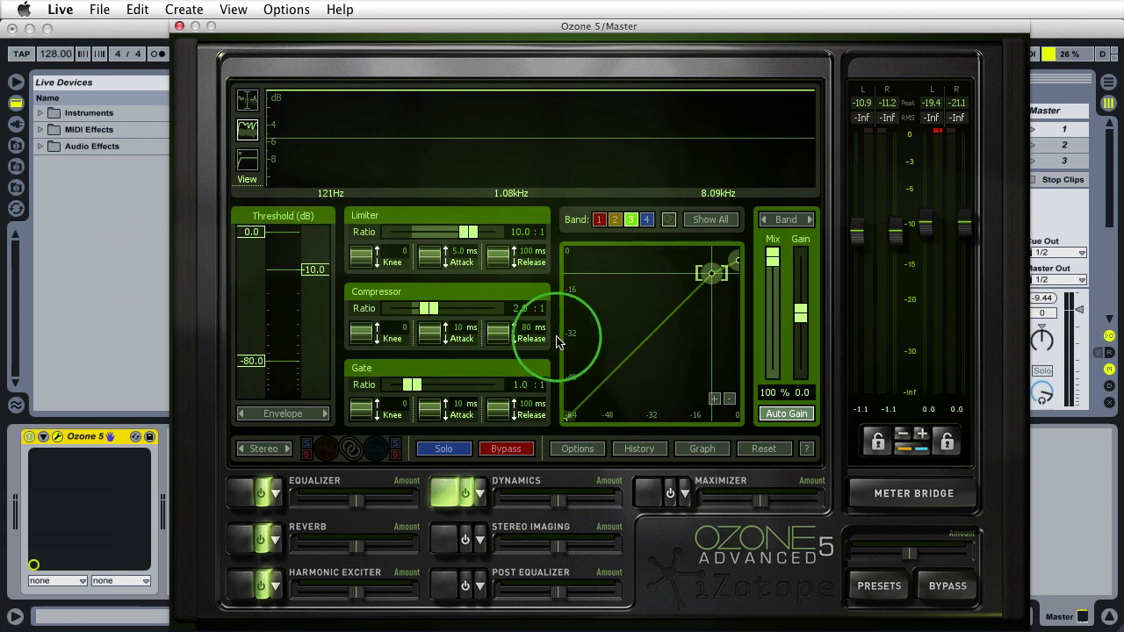
pyautogui.press('Return')
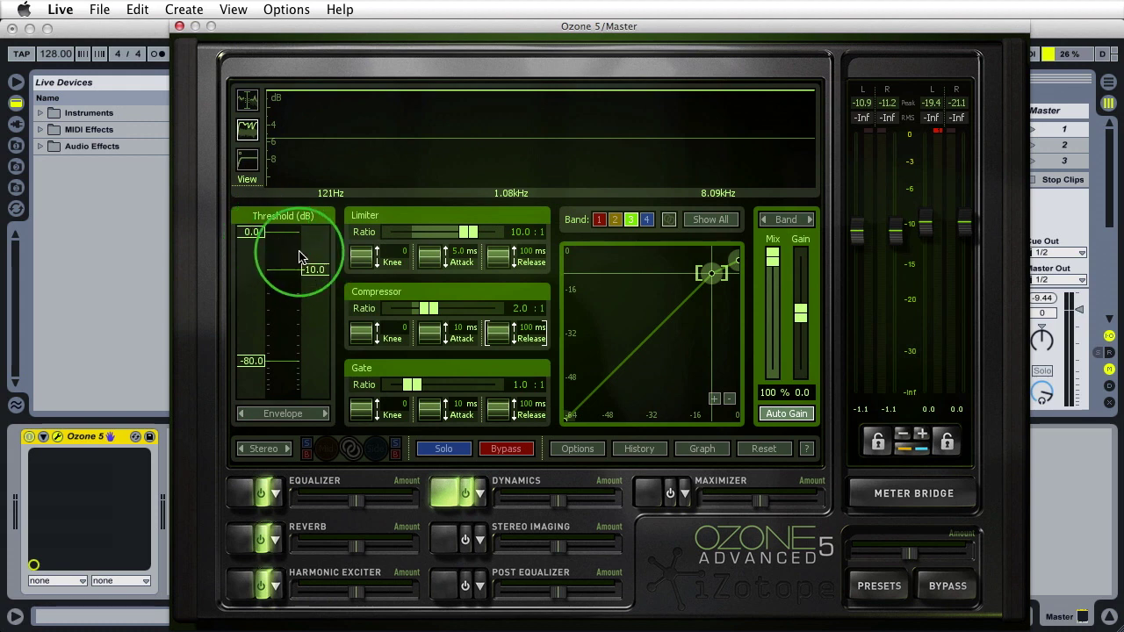
# During playback, lower the band 3 compressor threshold to about -31.0 dB and the limiter threshold to about -18.5 dB.
pyautogui.press('space')
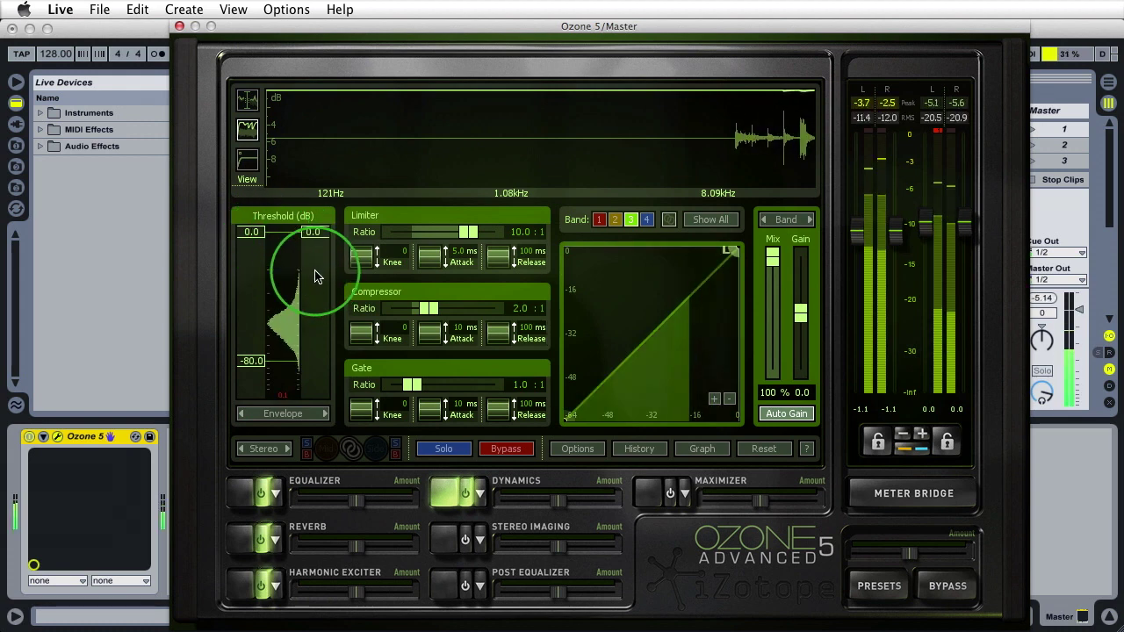
pyautogui.moveTo(315, 274); pyautogui.dragTo(313, 318)
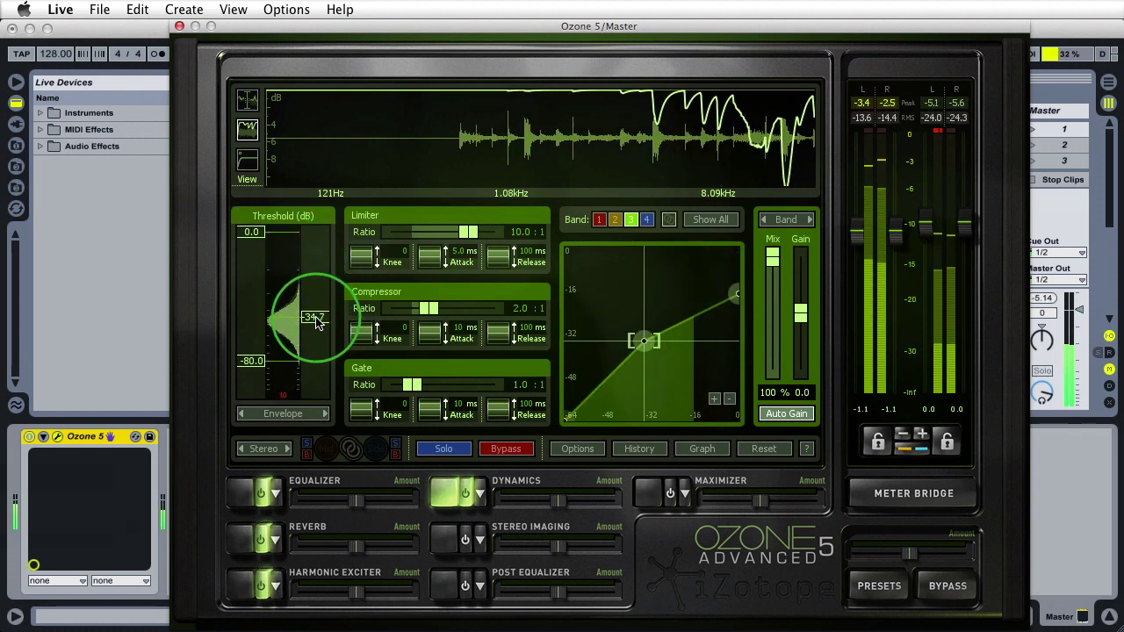
pyautogui.moveTo(262, 234); pyautogui.dragTo(252, 298)
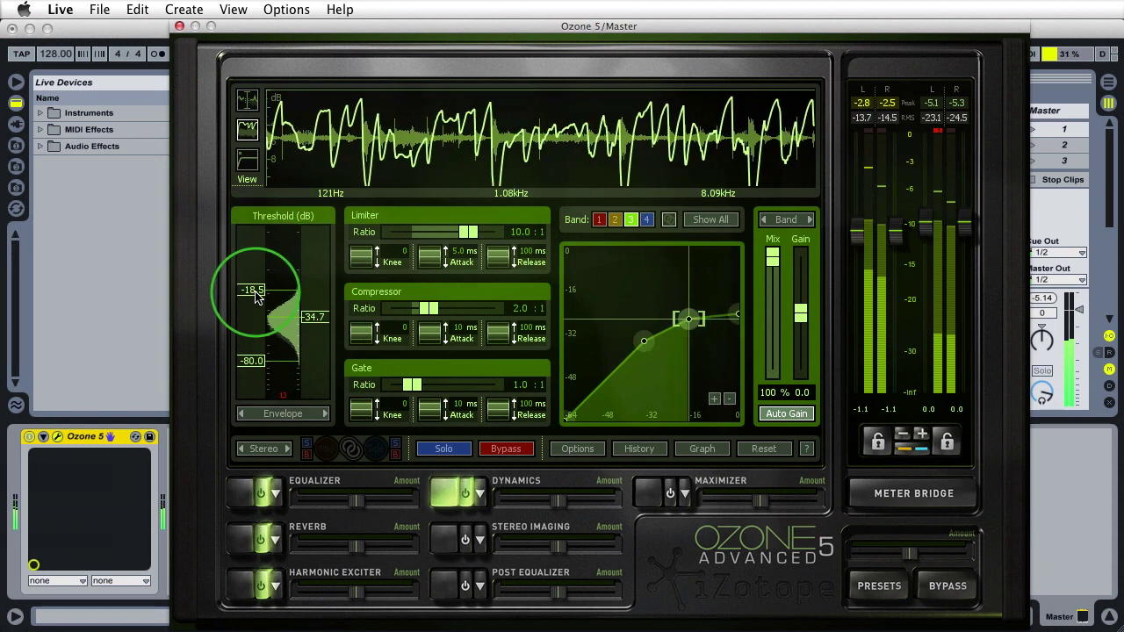
pyautogui.moveTo(315, 321); pyautogui.dragTo(313, 312)
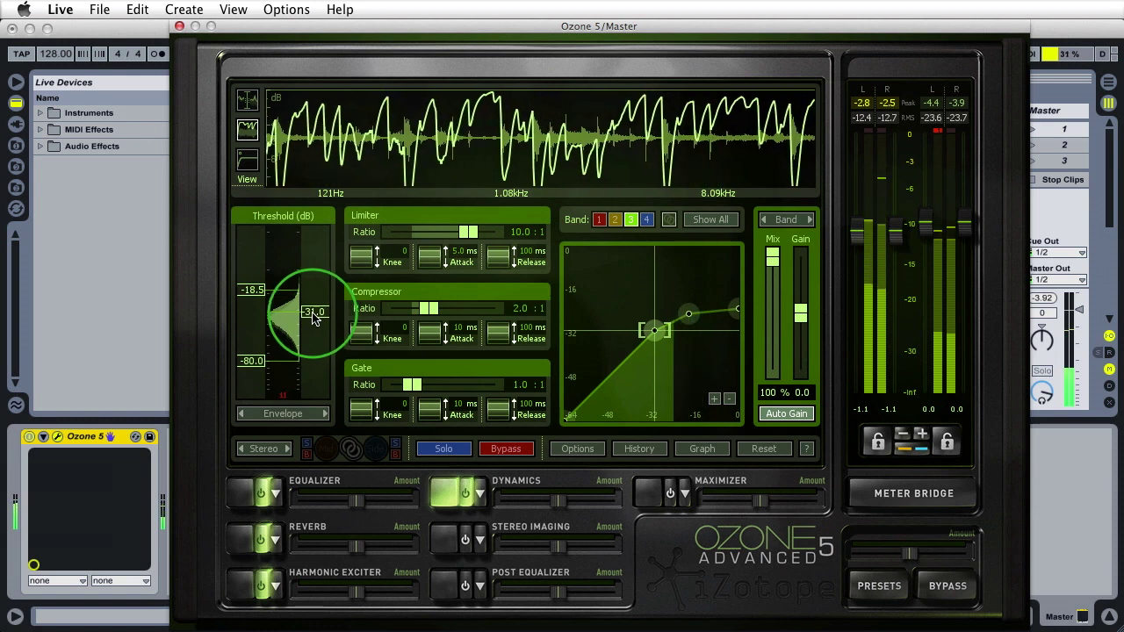
pyautogui.click(246, 292)
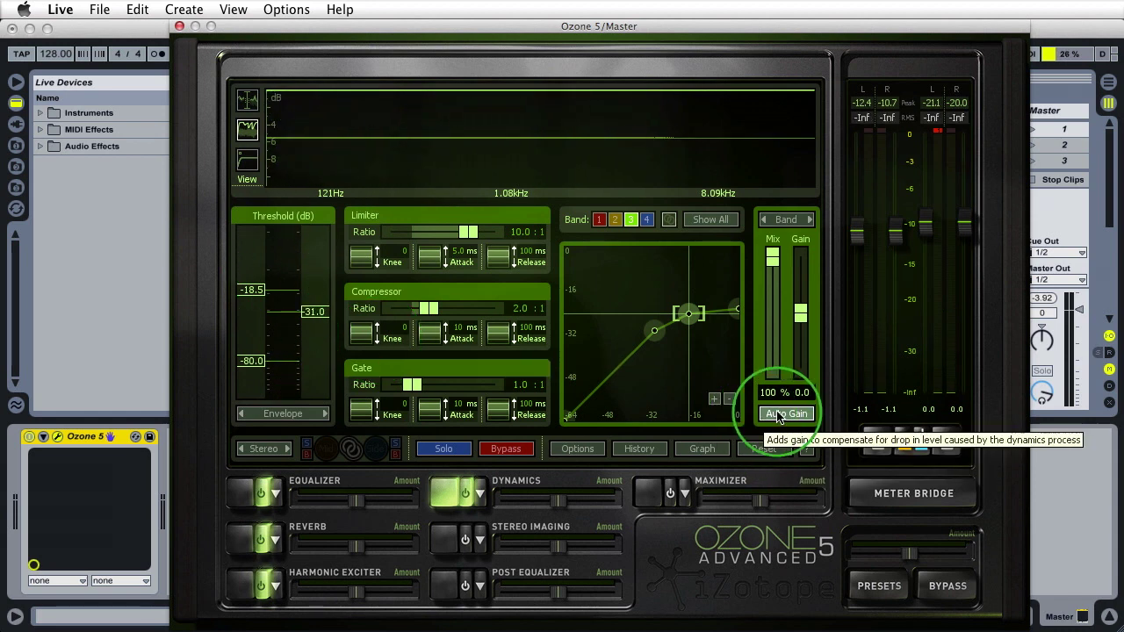
# Play band 3 with Auto Gain switched off and back on to compare the levels, and stop playback.
pyautogui.press('space')
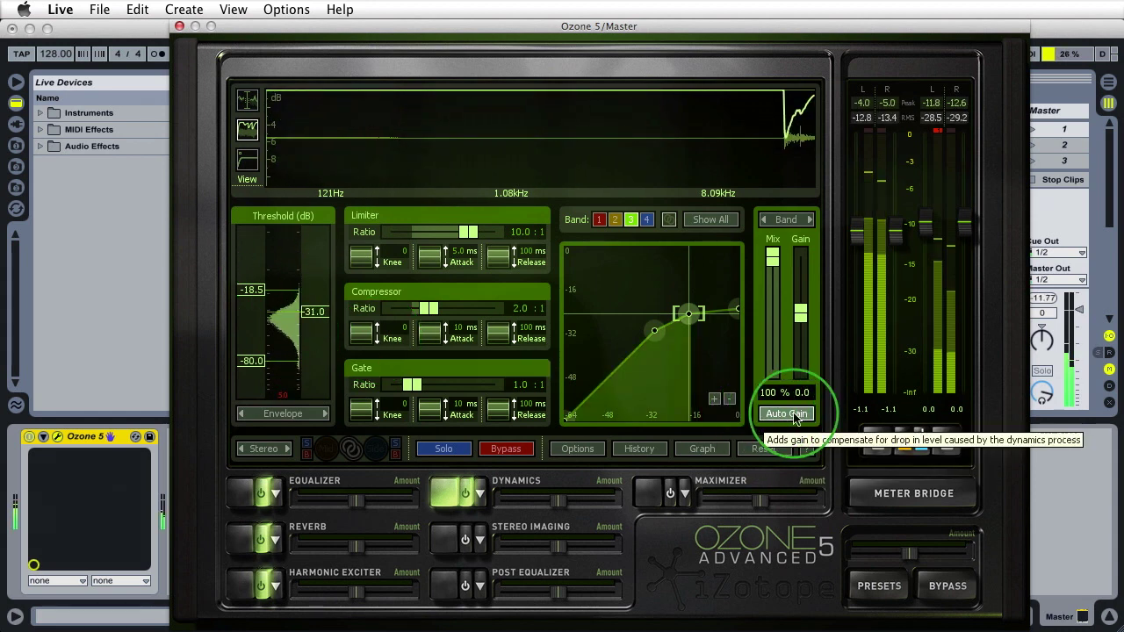
pyautogui.click(796, 419)
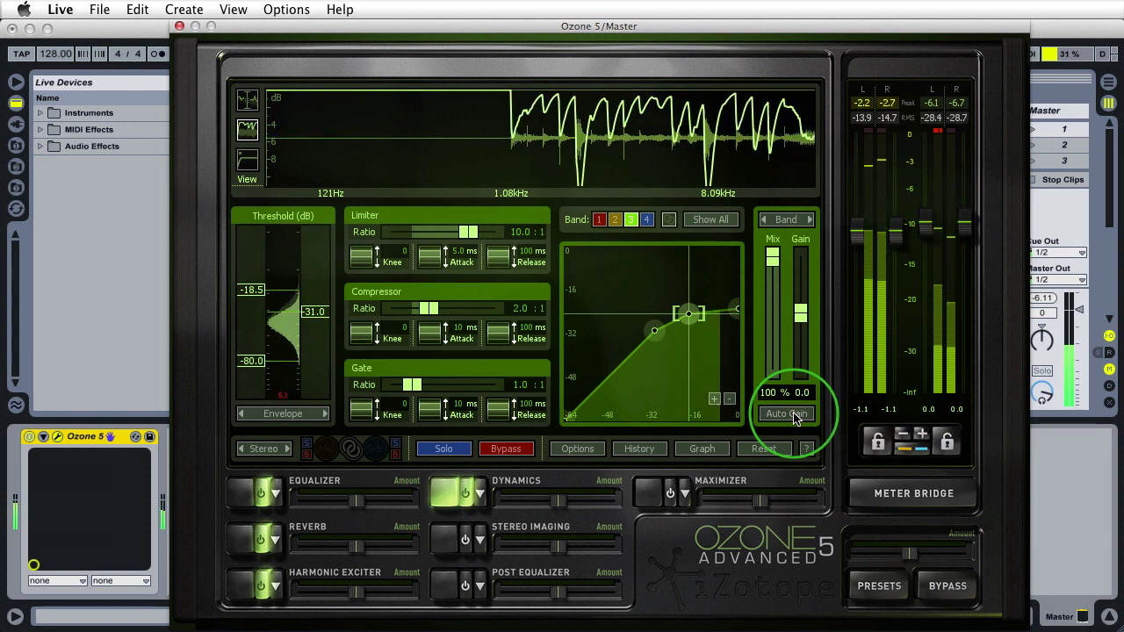
pyautogui.click(795, 414)
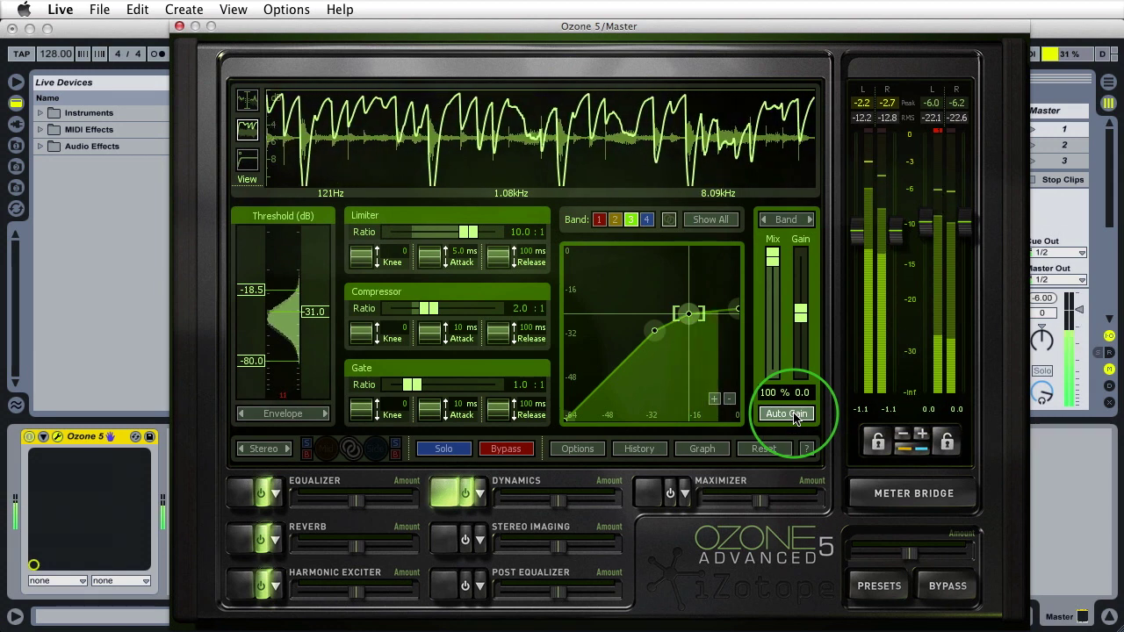
pyautogui.click(593, 300)
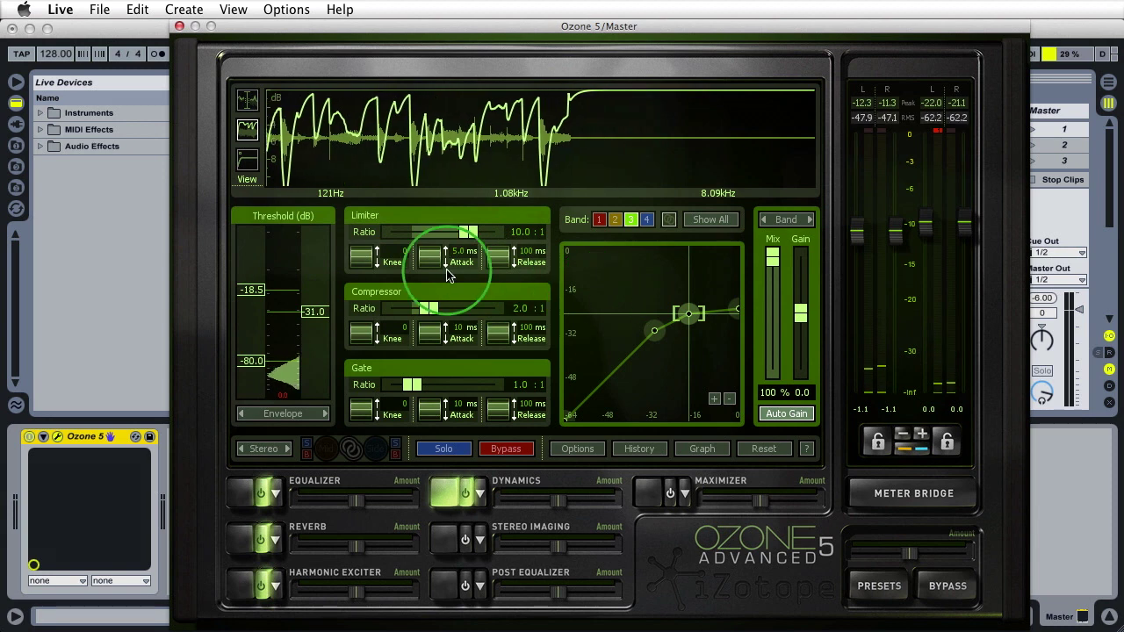
# Switch to band 4, solo it in the Crossover View, and return to the Gain Reduction Trace.
pyautogui.click(647, 220)
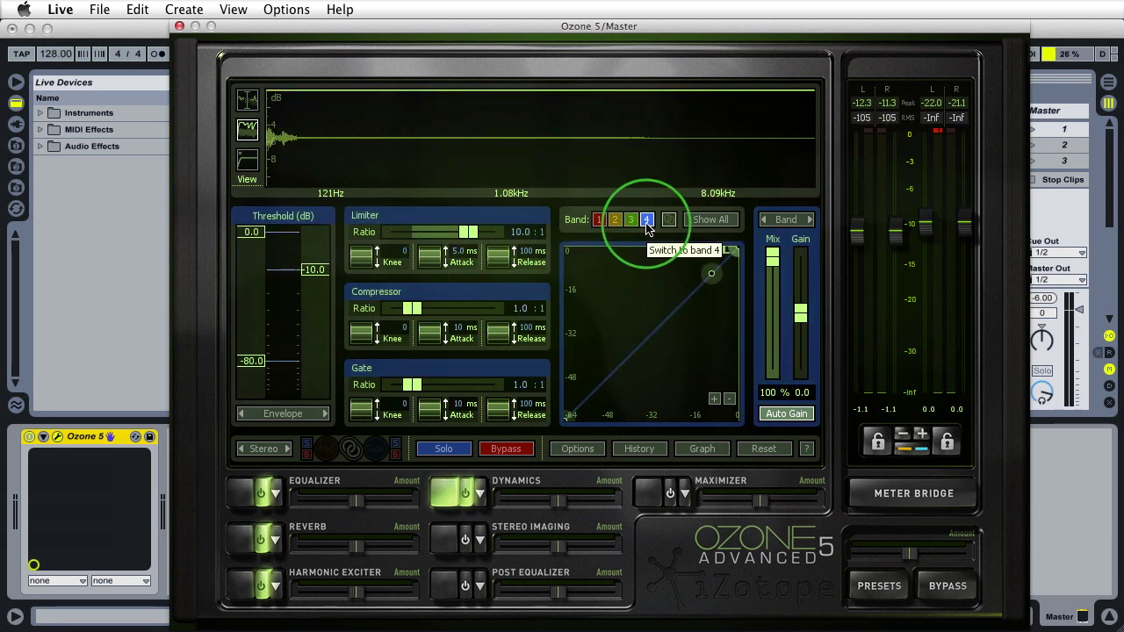
pyautogui.click(247, 100)
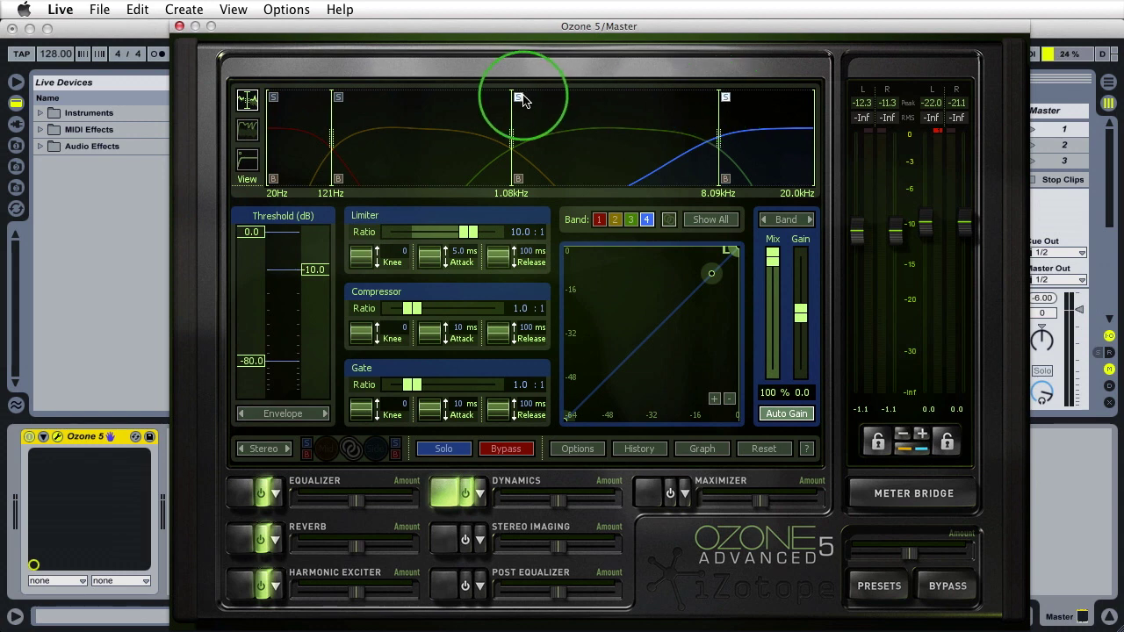
pyautogui.click(247, 130)
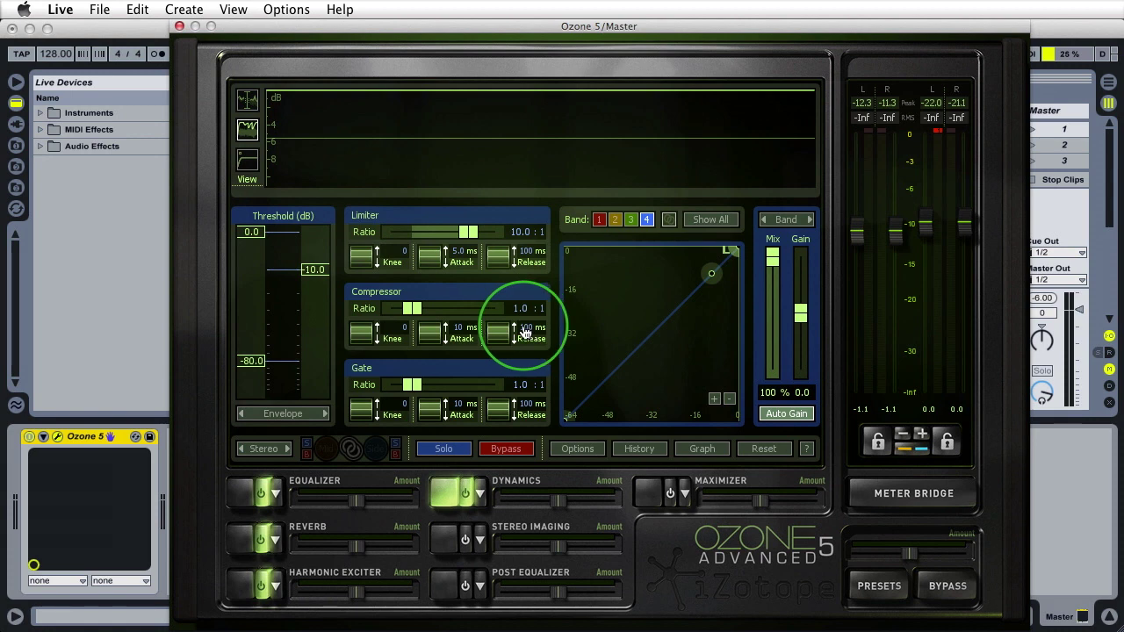
# Try a 120 ms release on the band 4 compressor, return it to 100 ms, and set the ratio to 1.5:1.
pyautogui.press('Return')
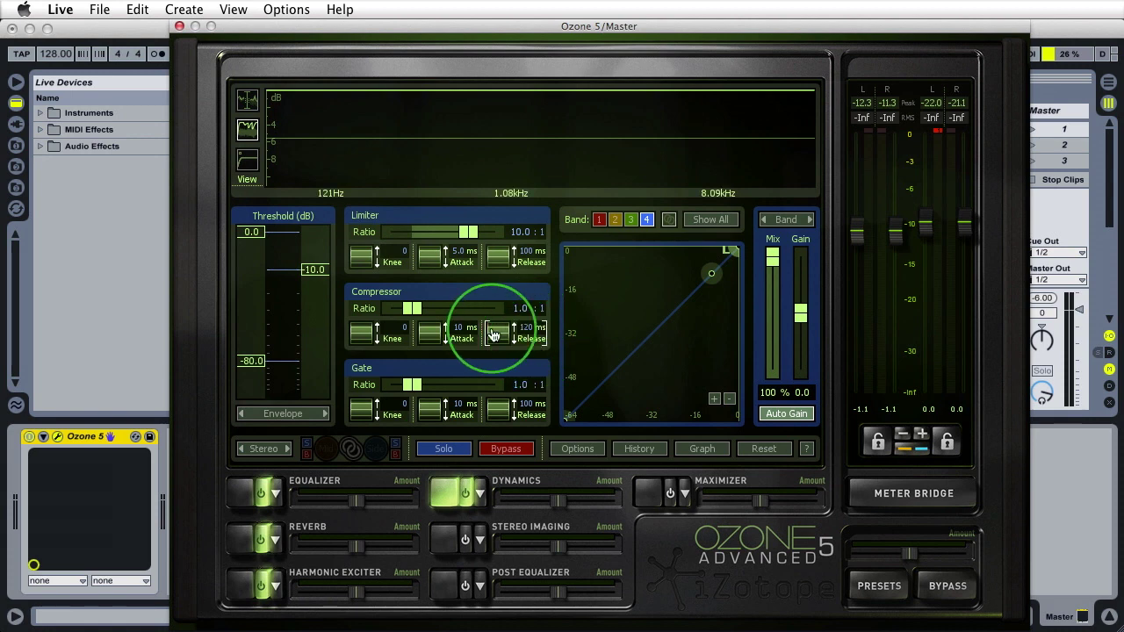
pyautogui.doubleClick(526, 329)
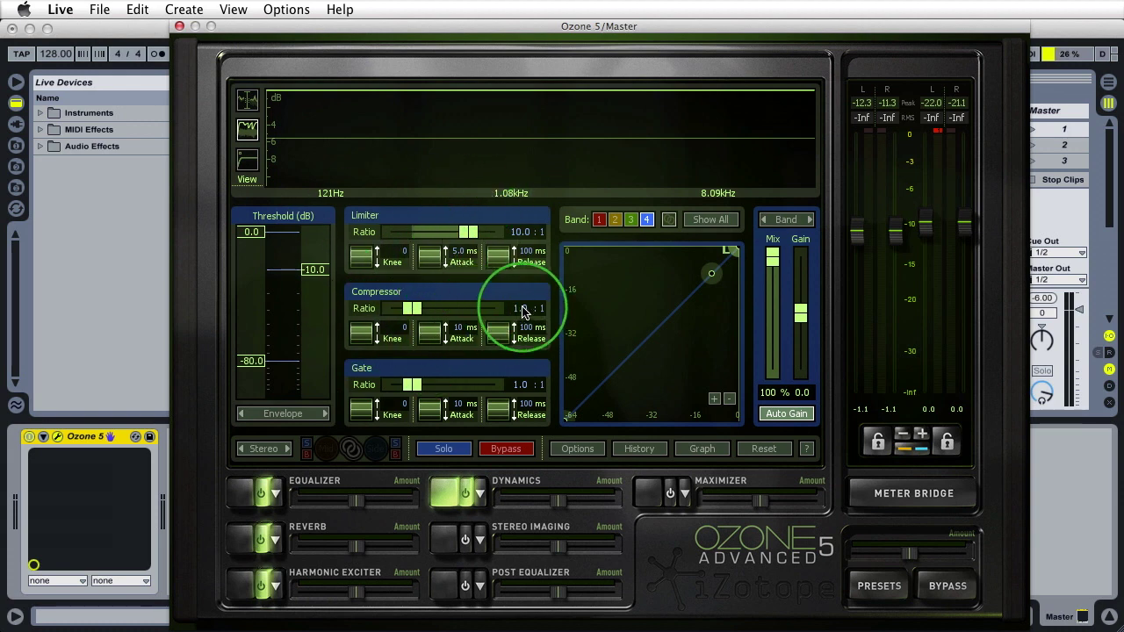
pyautogui.click(520, 309)
pyautogui.write('1.5')
pyautogui.press('Return')
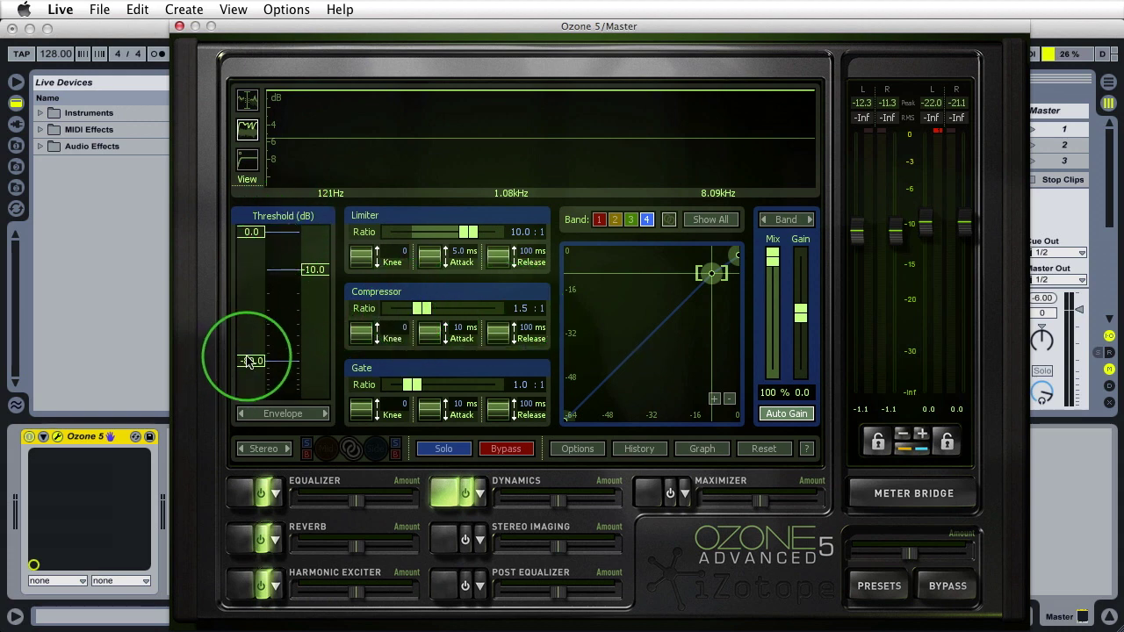
# Set the band 4 thresholds to -130.0 dB gate, about -36.6 dB compressor and about -20.2 dB limiter, adjusting them during playback.
pyautogui.moveTo(252, 361); pyautogui.dragTo(301, 489)
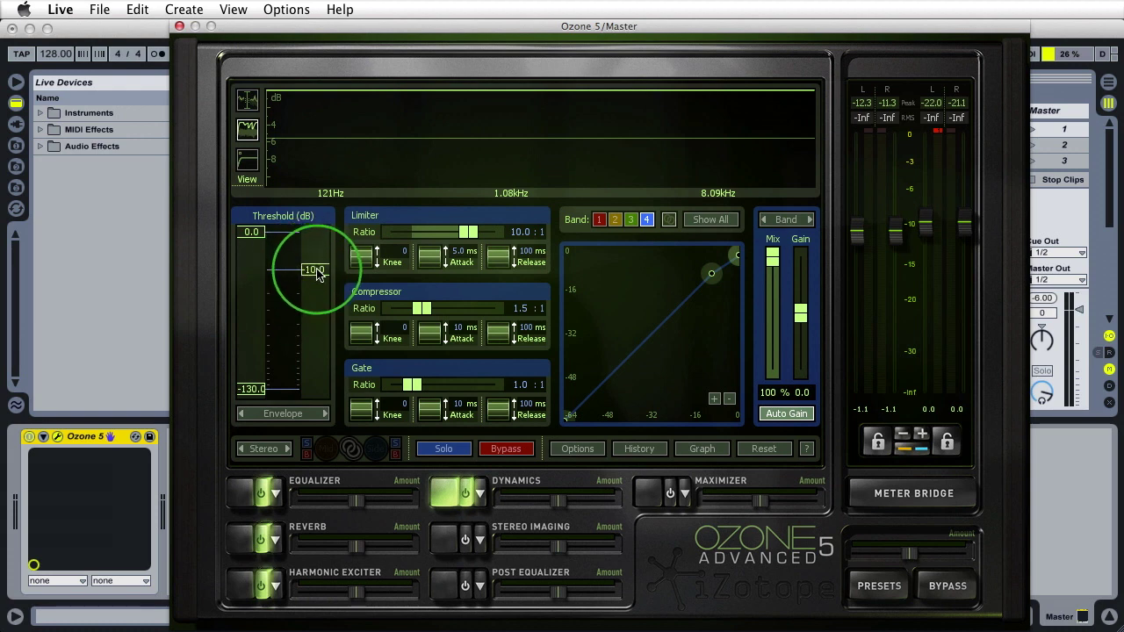
pyautogui.moveTo(320, 275); pyautogui.dragTo(319, 332)
pyautogui.moveTo(251, 232); pyautogui.dragTo(260, 298)
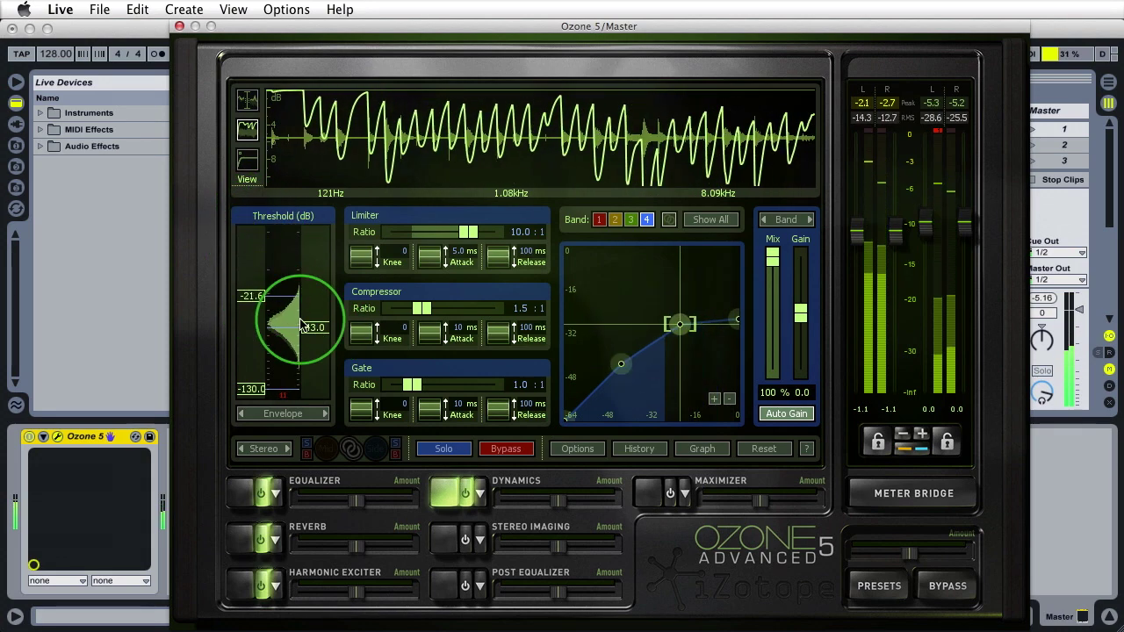
pyautogui.moveTo(316, 332); pyautogui.dragTo(316, 326)
pyautogui.moveTo(244, 295); pyautogui.dragTo(244, 292)
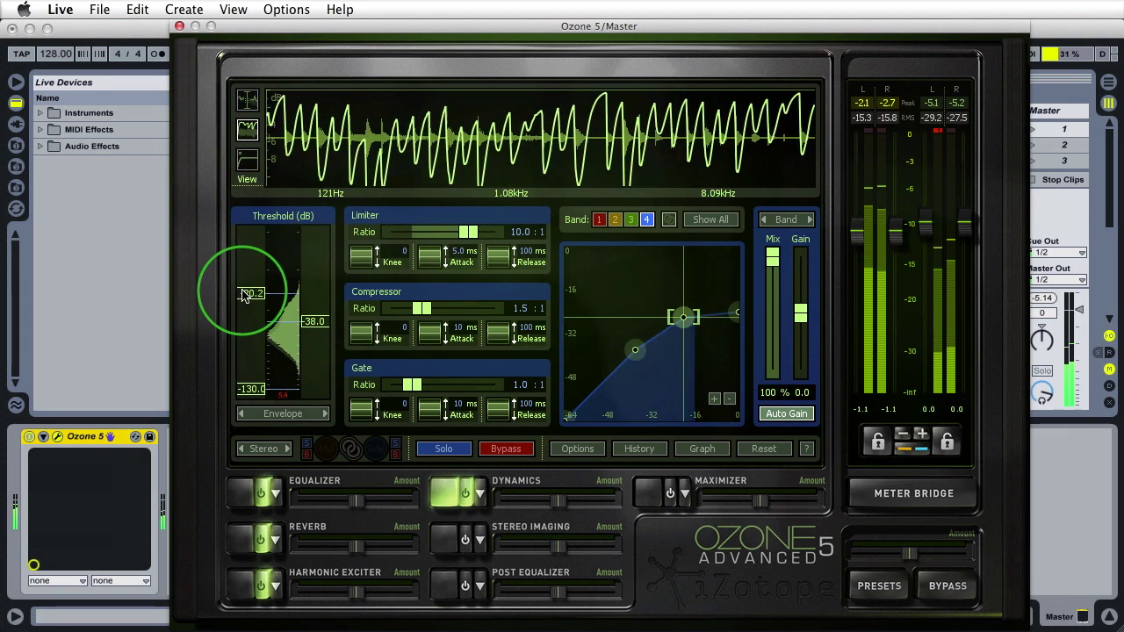
pyautogui.moveTo(315, 322); pyautogui.dragTo(315, 319)
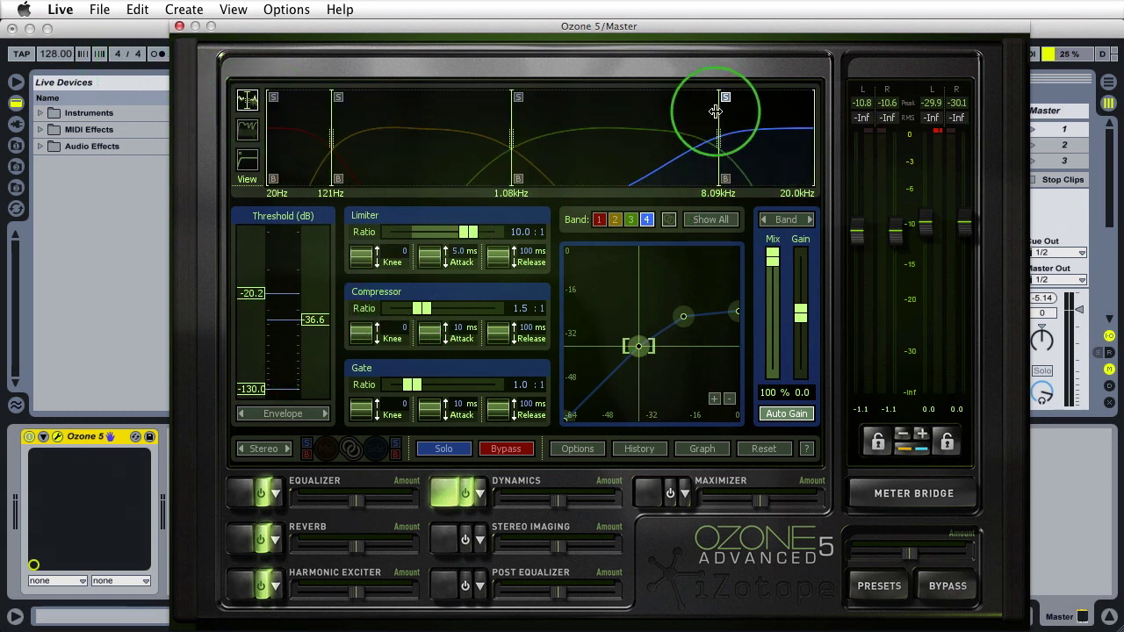
# Clear the band 4 solo, solo the whole Dynamics module, and play the track.
pyautogui.click(431, 451)
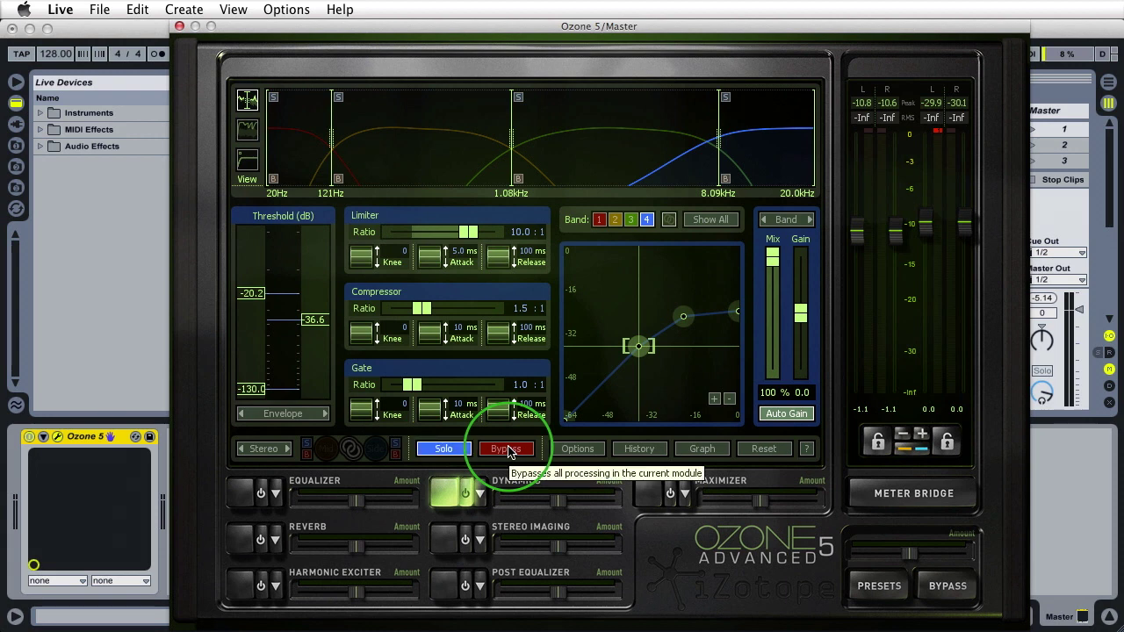
pyautogui.press('space')
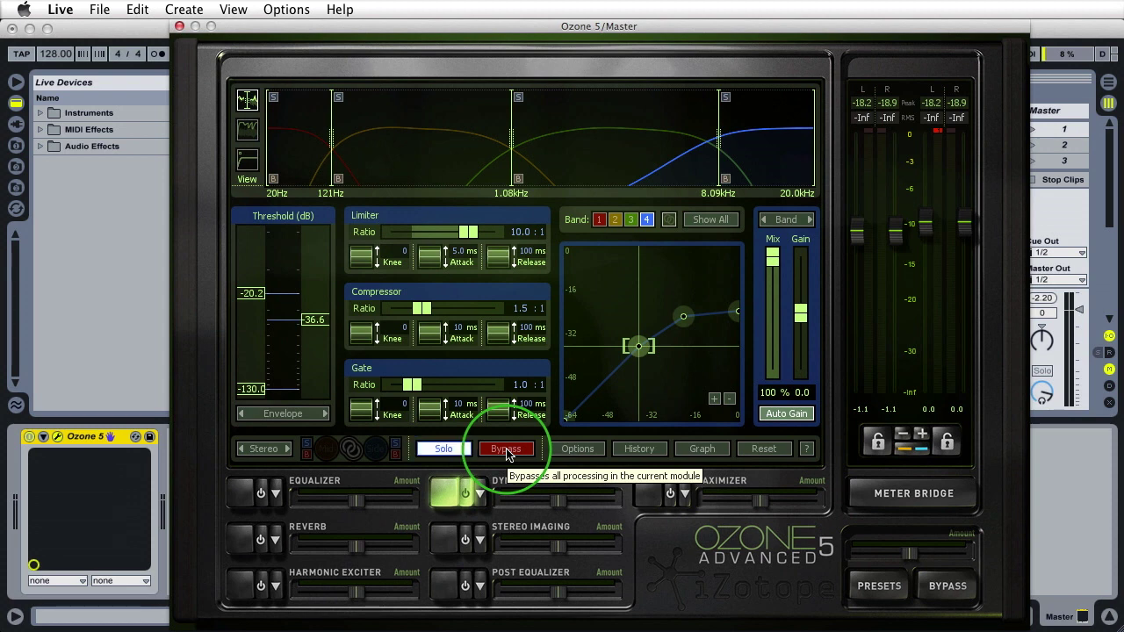
# Play the track and compare the sound with the Dynamics module bypassed and active, toggling its solo off and on.
pyautogui.press('space')
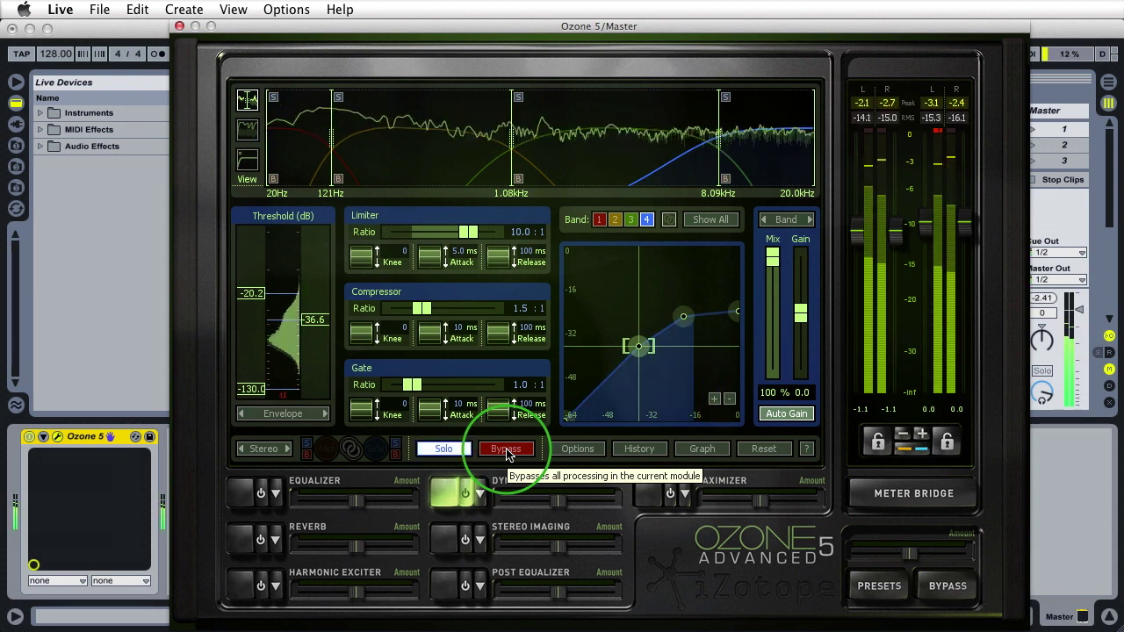
pyautogui.click(506, 449)
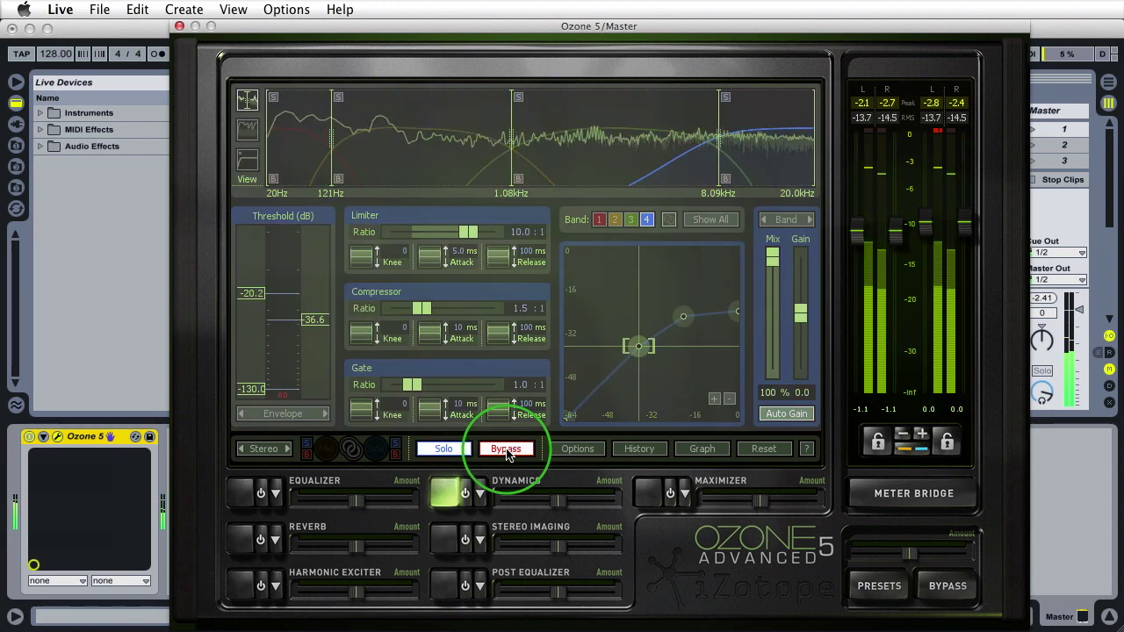
pyautogui.click(506, 450)
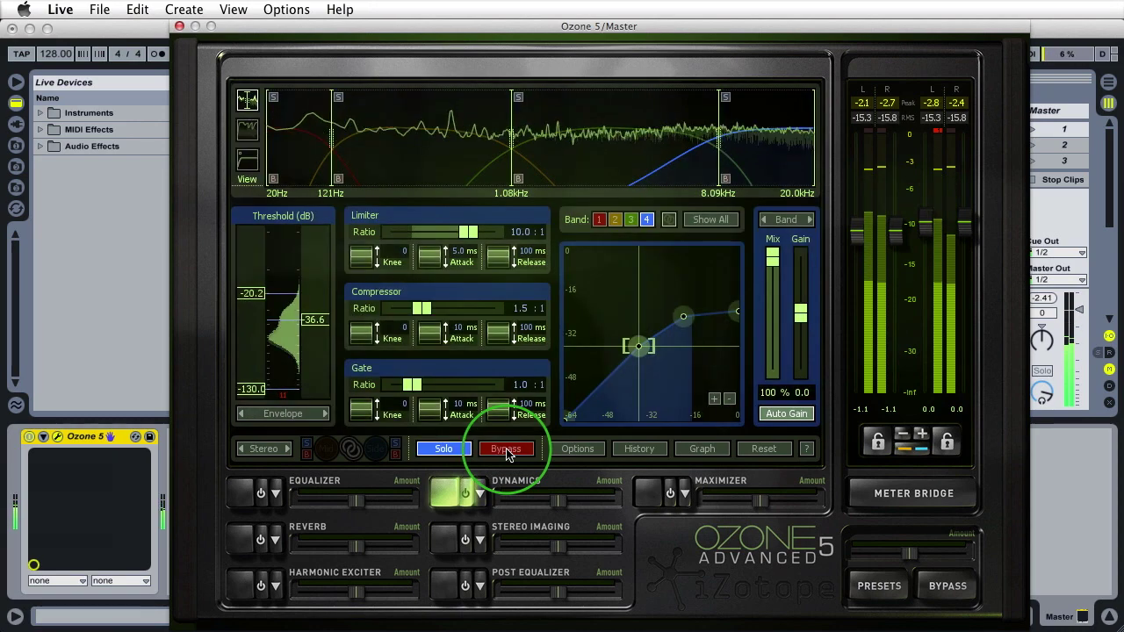
pyautogui.click(439, 450)
pyautogui.click(439, 451)
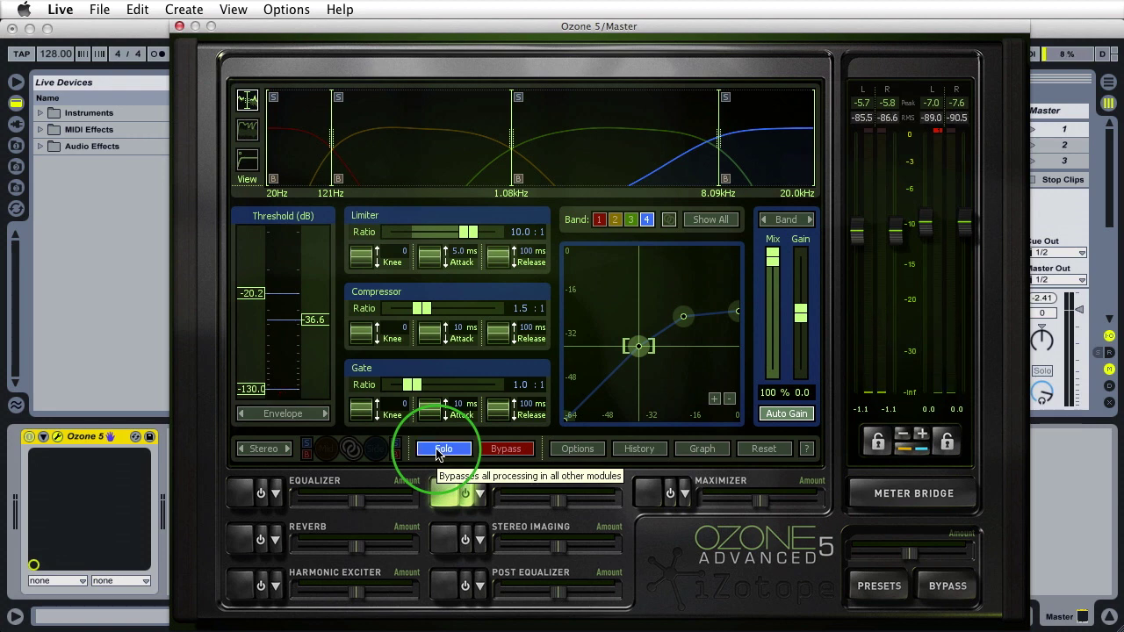
pyautogui.click(439, 450)
pyautogui.click(439, 451)
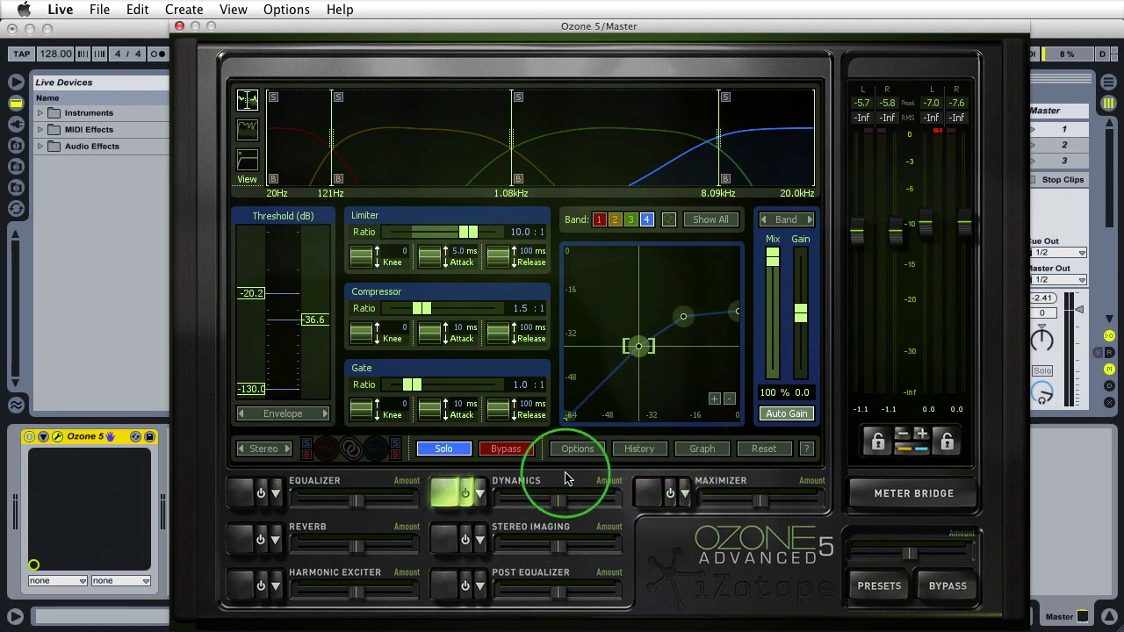
# Restore the full module chain with the Maximizer enabled and compare it against the global bypass during playback.
pyautogui.click(423, 450)
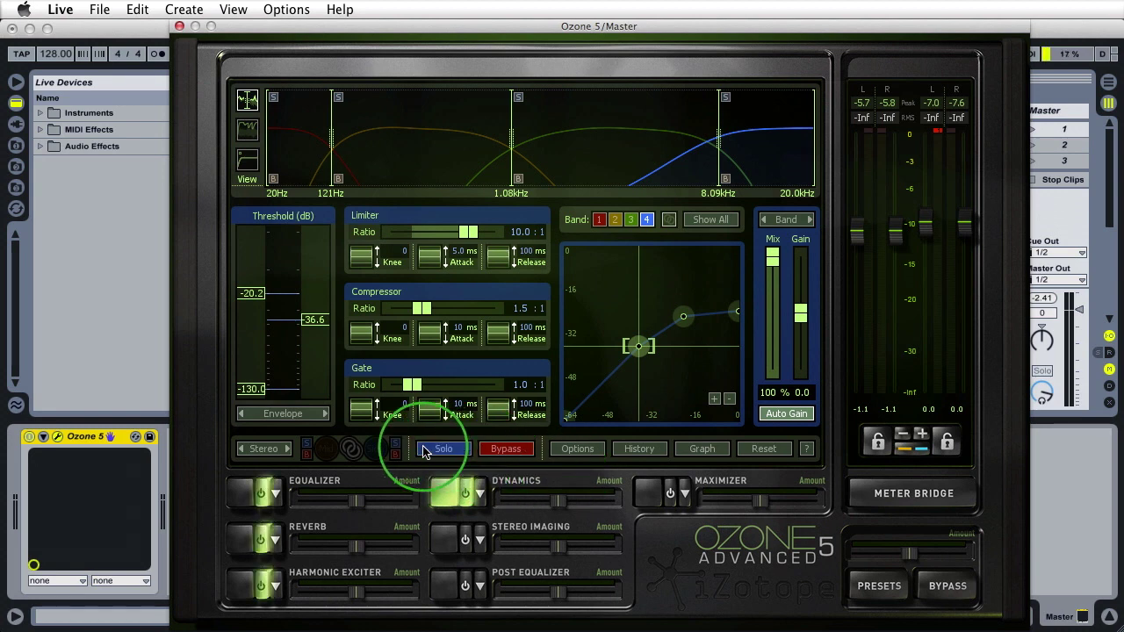
pyautogui.click(669, 491)
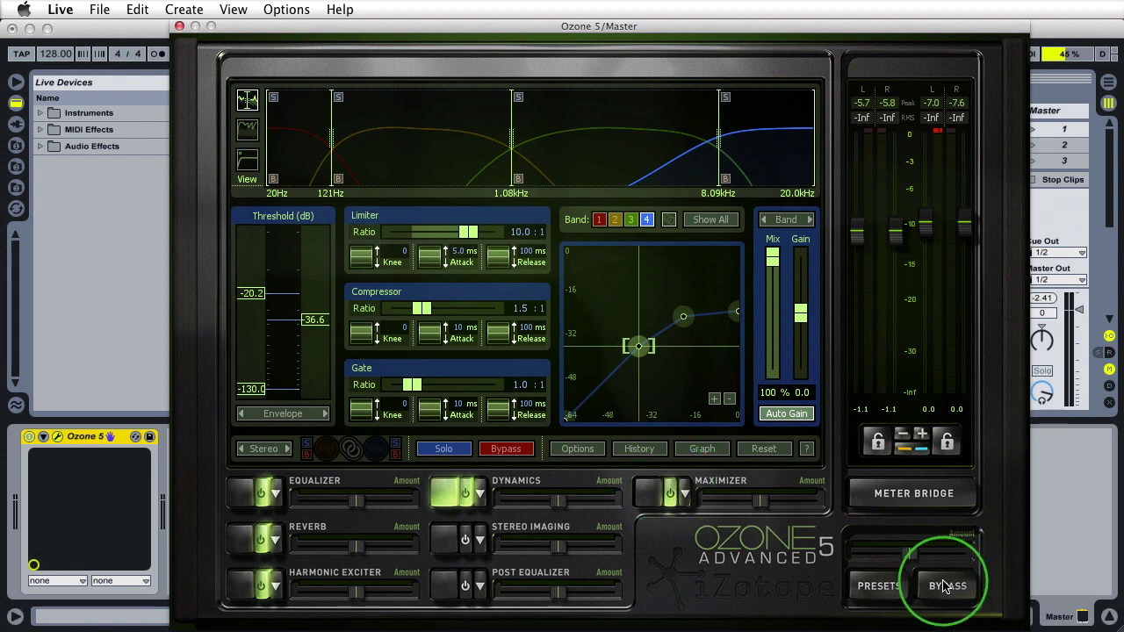
pyautogui.press('space')
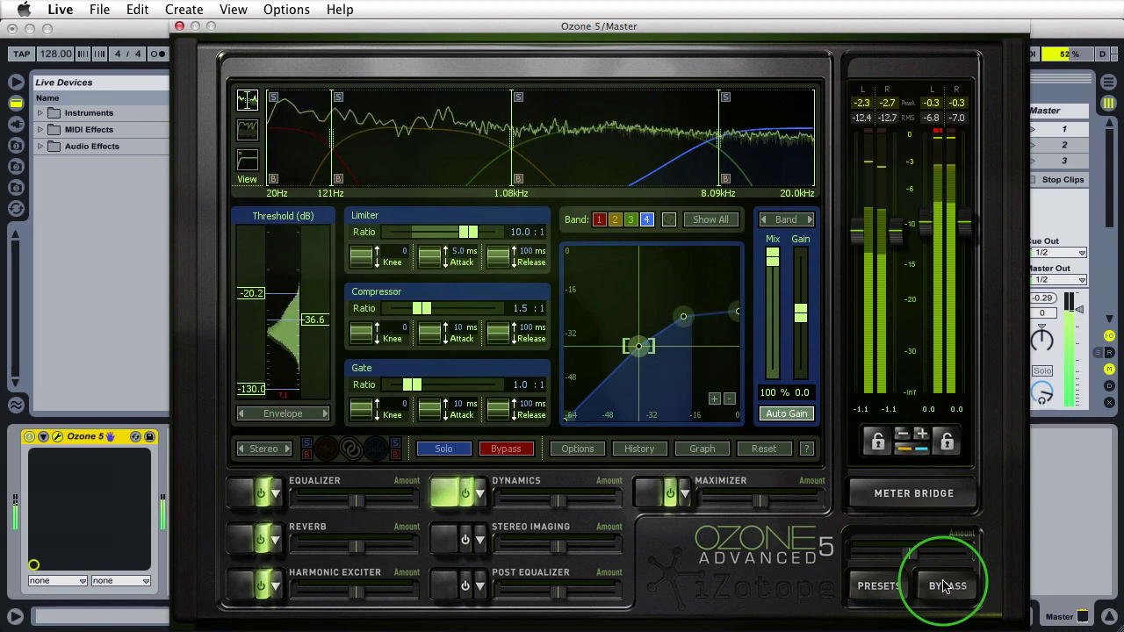
pyautogui.click(944, 587)
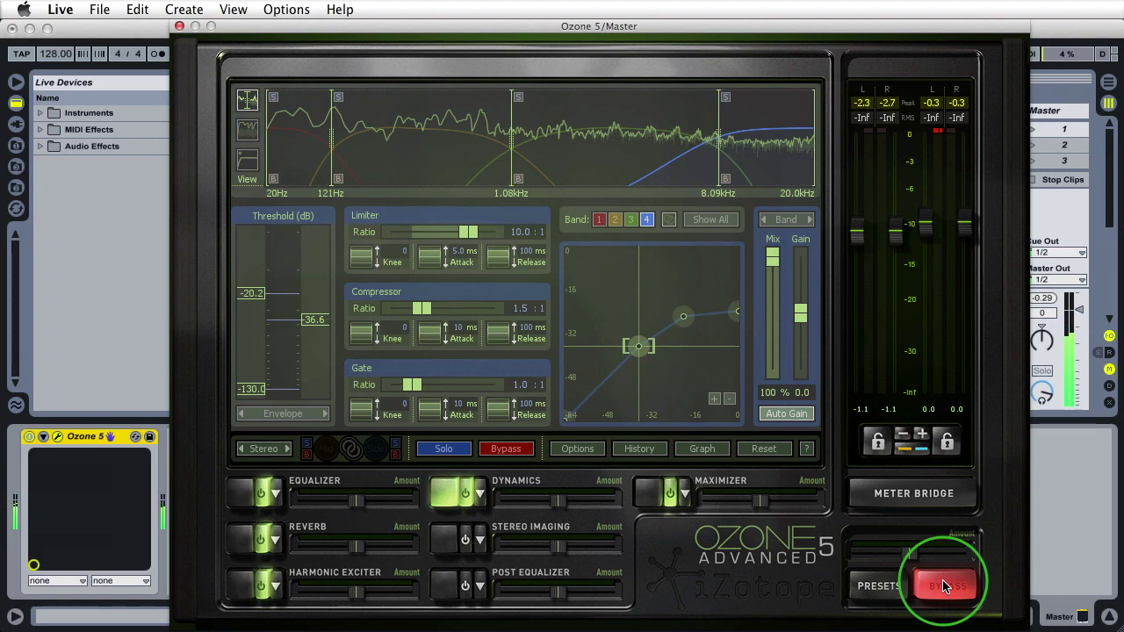
pyautogui.click(945, 587)
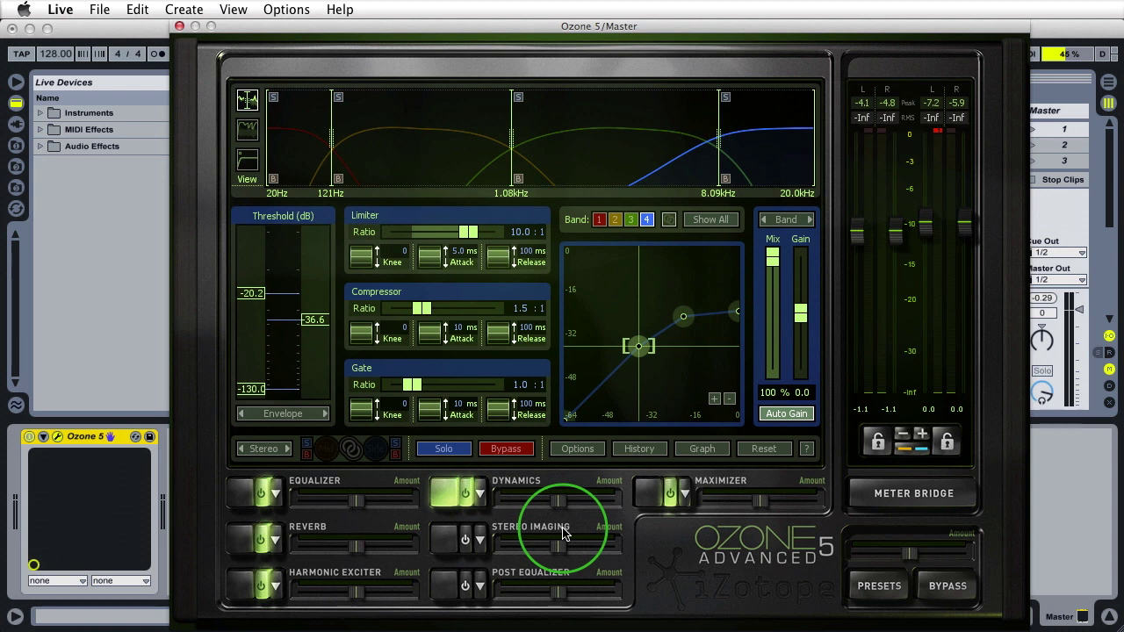
# Switch the Dynamics module to Mid/Side mode and view the Mid and Side controls on bands 1 and 3.
pyautogui.click(286, 449)
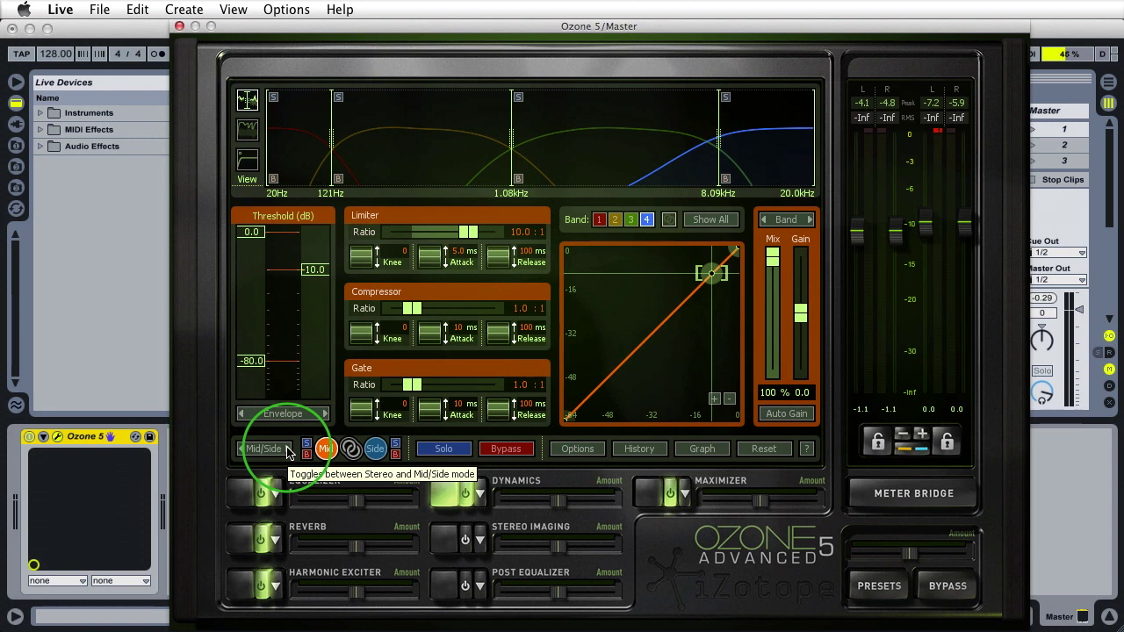
pyautogui.click(293, 155)
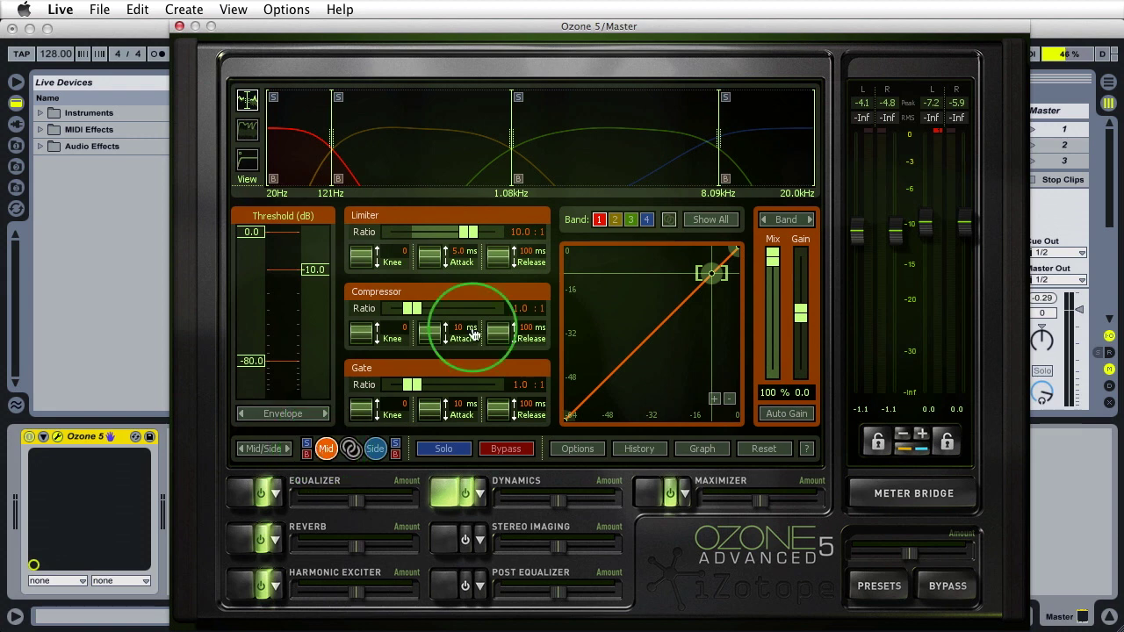
pyautogui.click(597, 164)
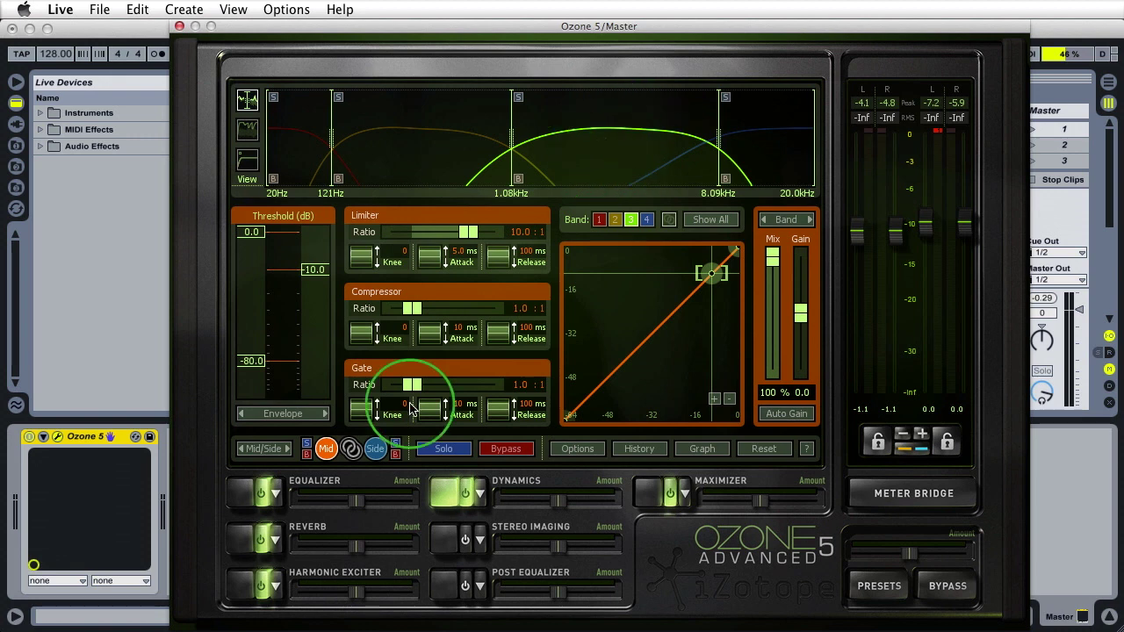
pyautogui.click(378, 449)
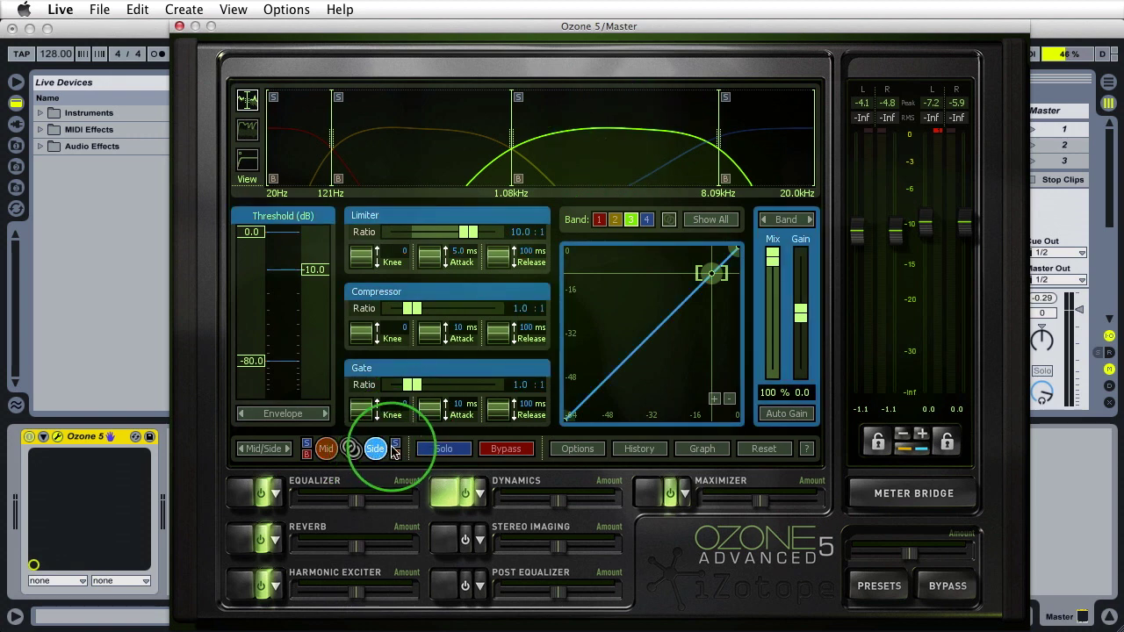
pyautogui.click(326, 450)
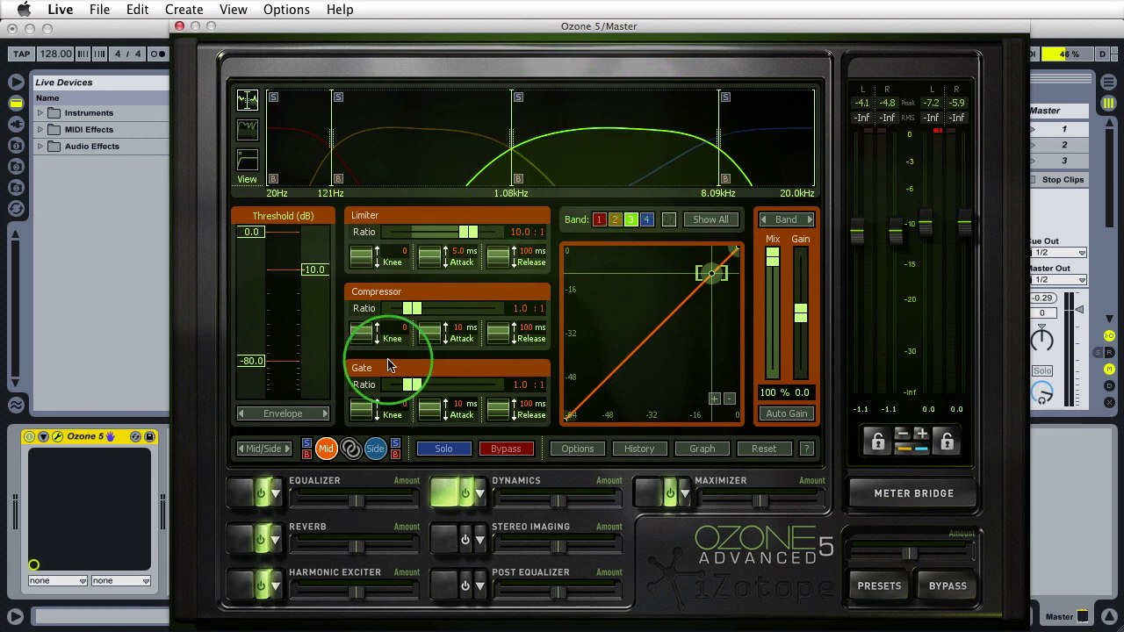
# Compare the Mid and Side controls on bands 4 and 2, and return the Dynamics module to Stereo mode.
pyautogui.click(375, 449)
pyautogui.click(332, 449)
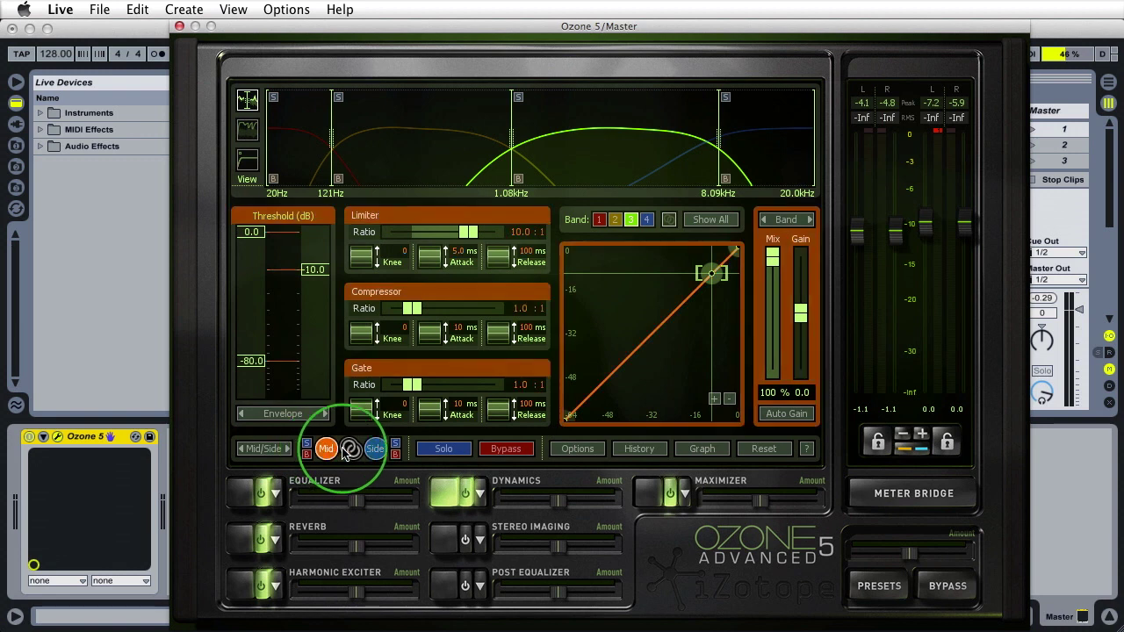
pyautogui.click(374, 448)
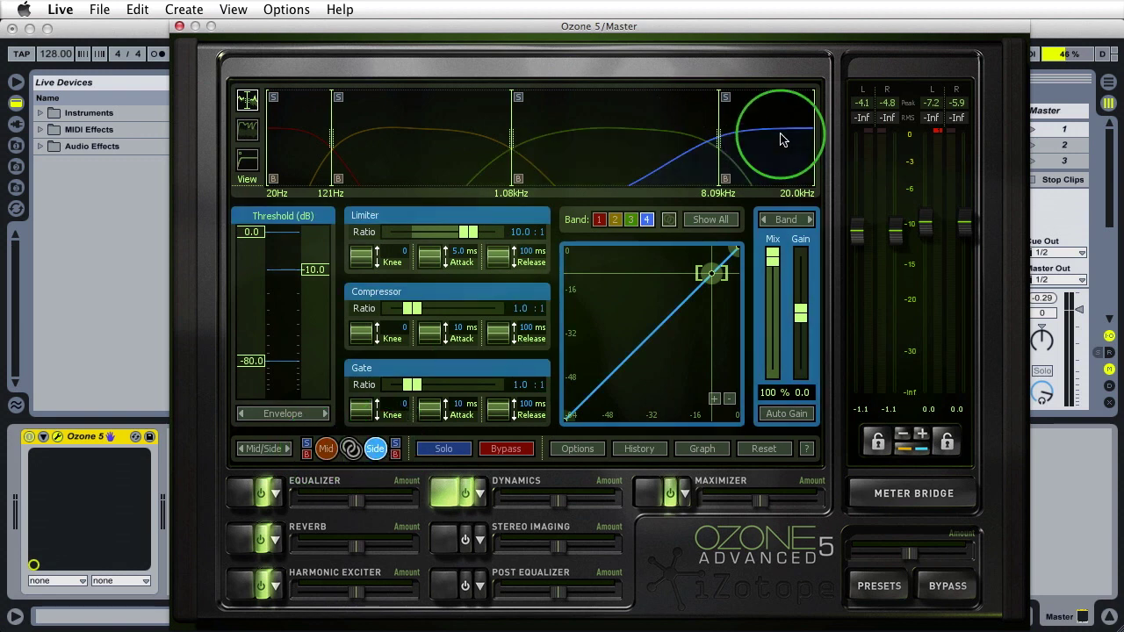
pyautogui.click(399, 149)
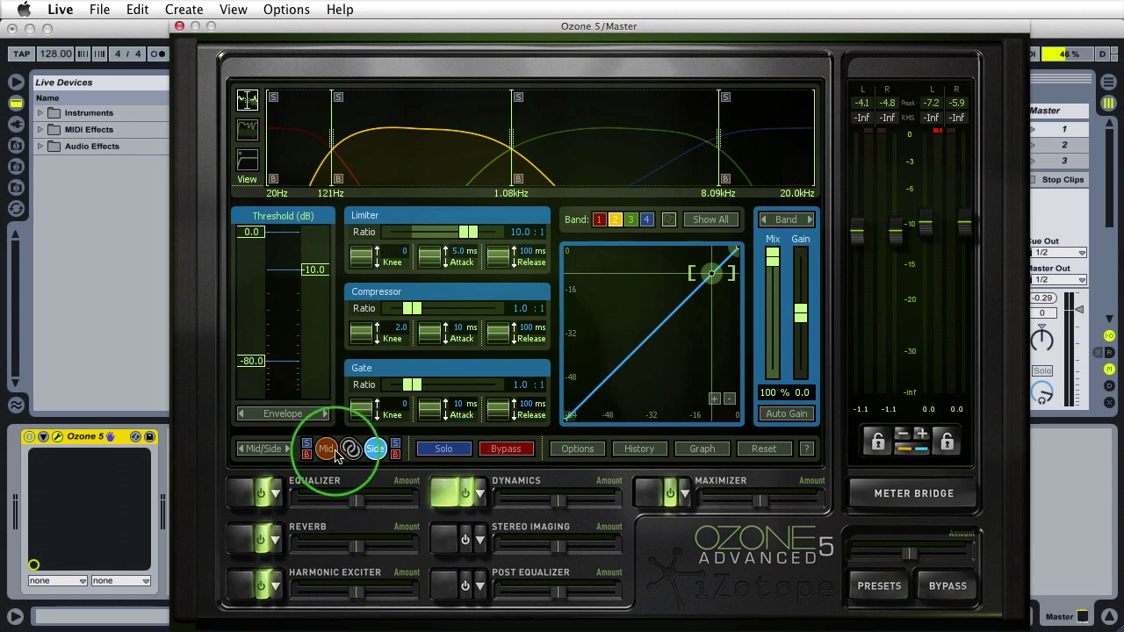
pyautogui.click(323, 452)
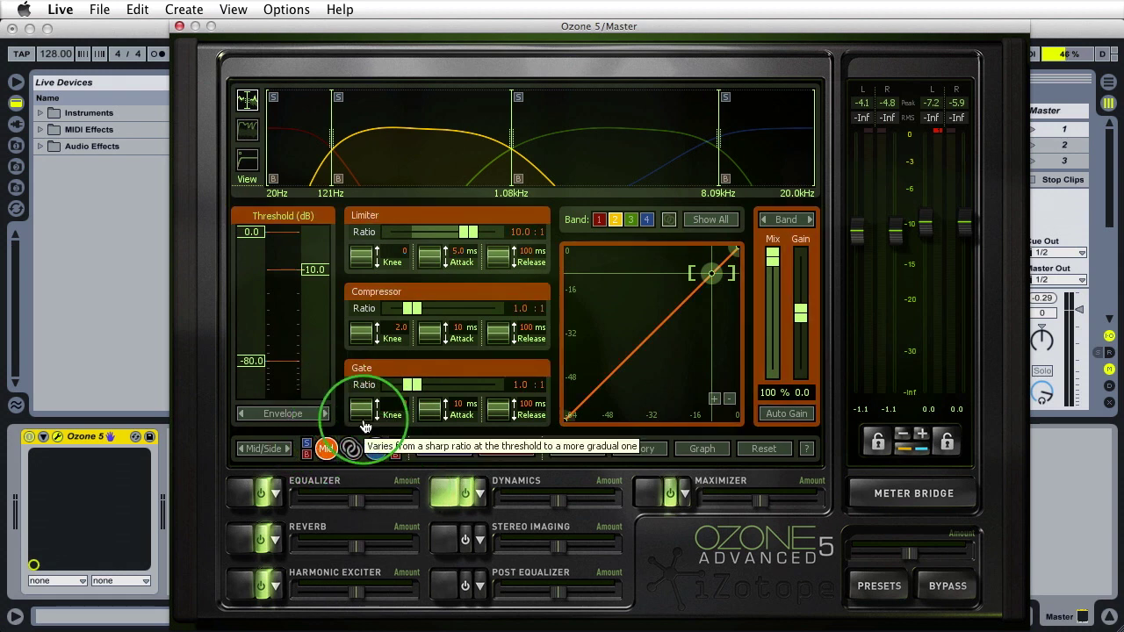
pyautogui.click(266, 449)
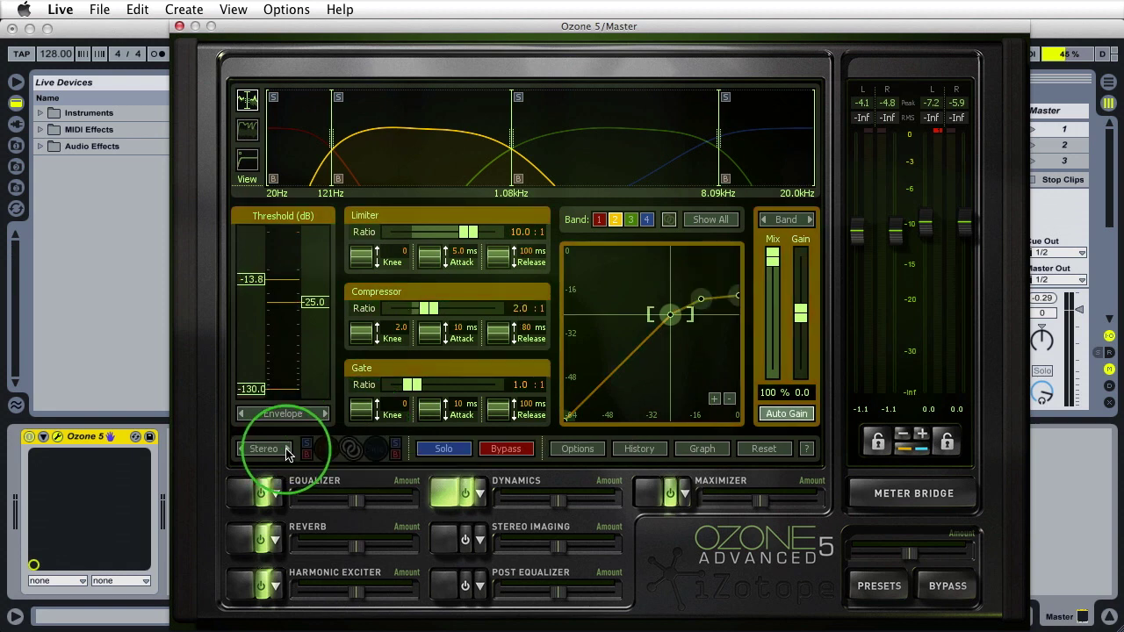
# Review the module's Dynamics and Crossover options and close them without changes.
pyautogui.rightClick(294, 334)
pyautogui.click(301, 344)
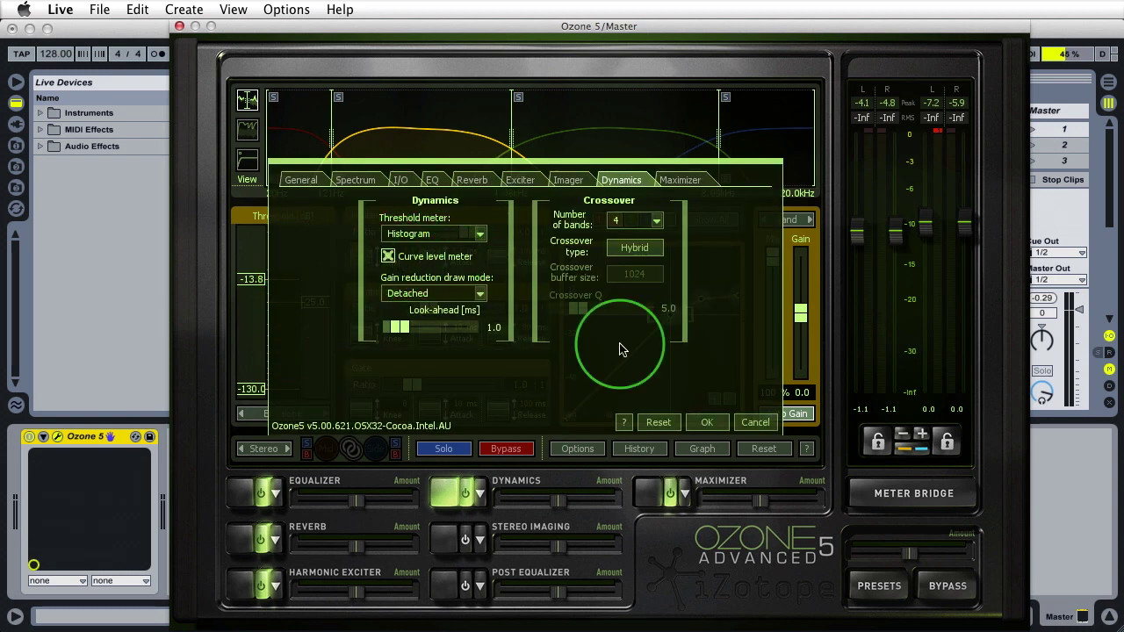
pyautogui.click(755, 423)
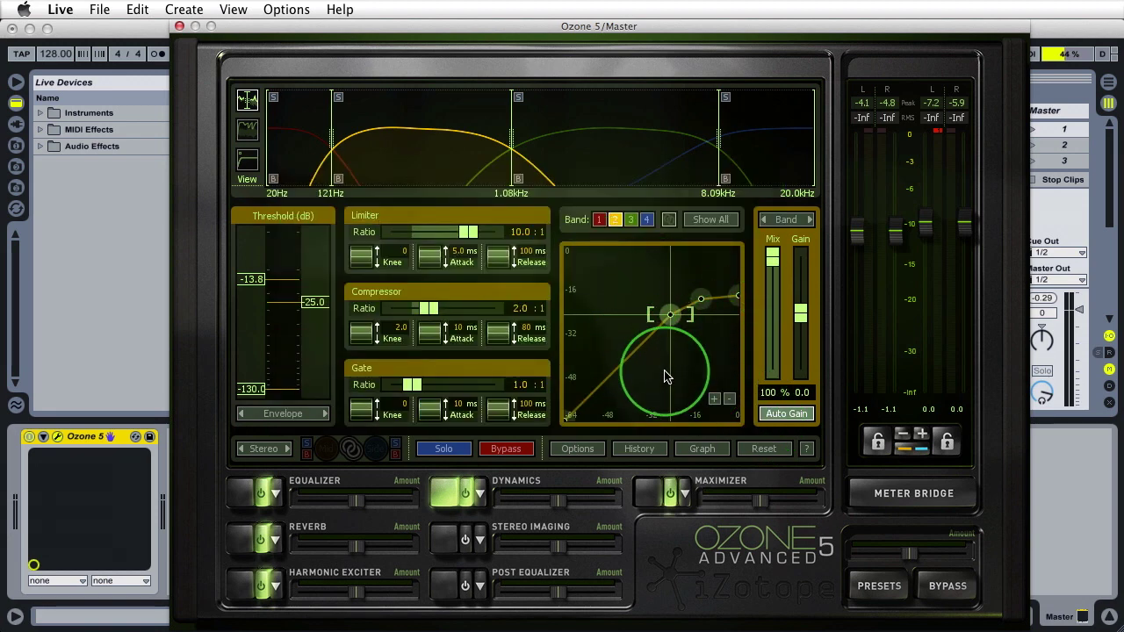
# Turn off the curve level meter in the Dynamics options during playback.
pyautogui.rightClick(637, 375)
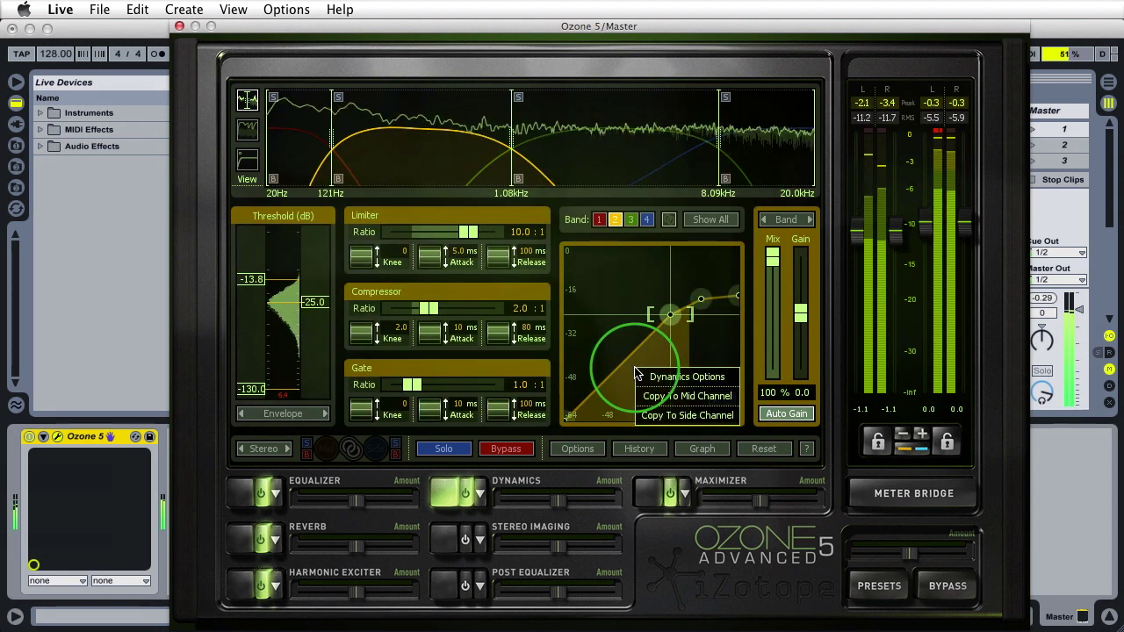
pyautogui.click(640, 377)
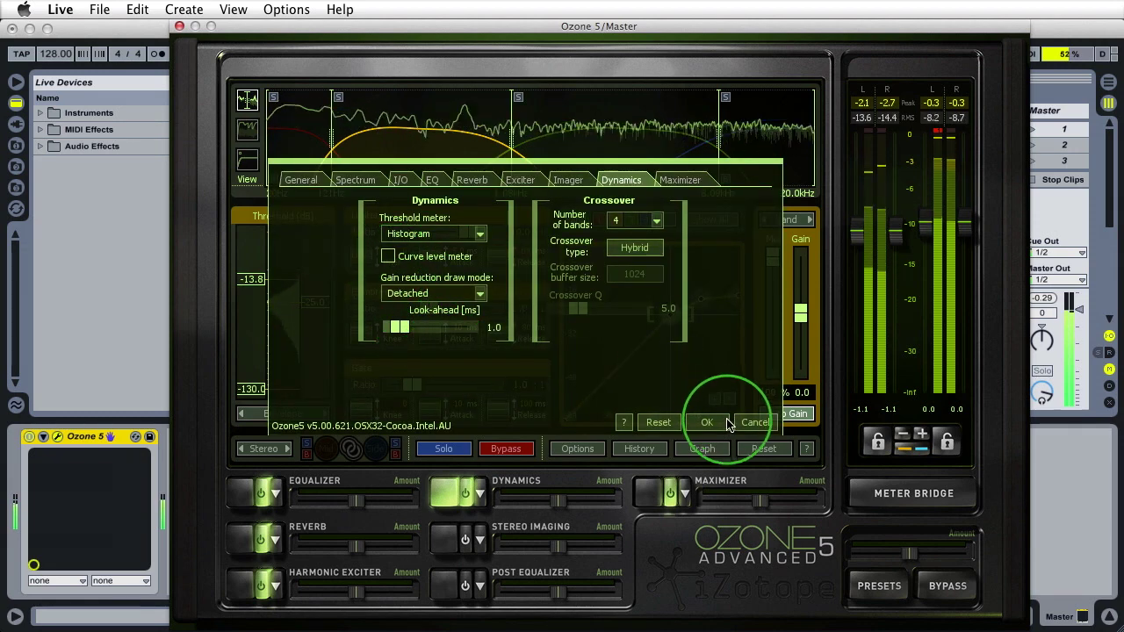
pyautogui.click(725, 423)
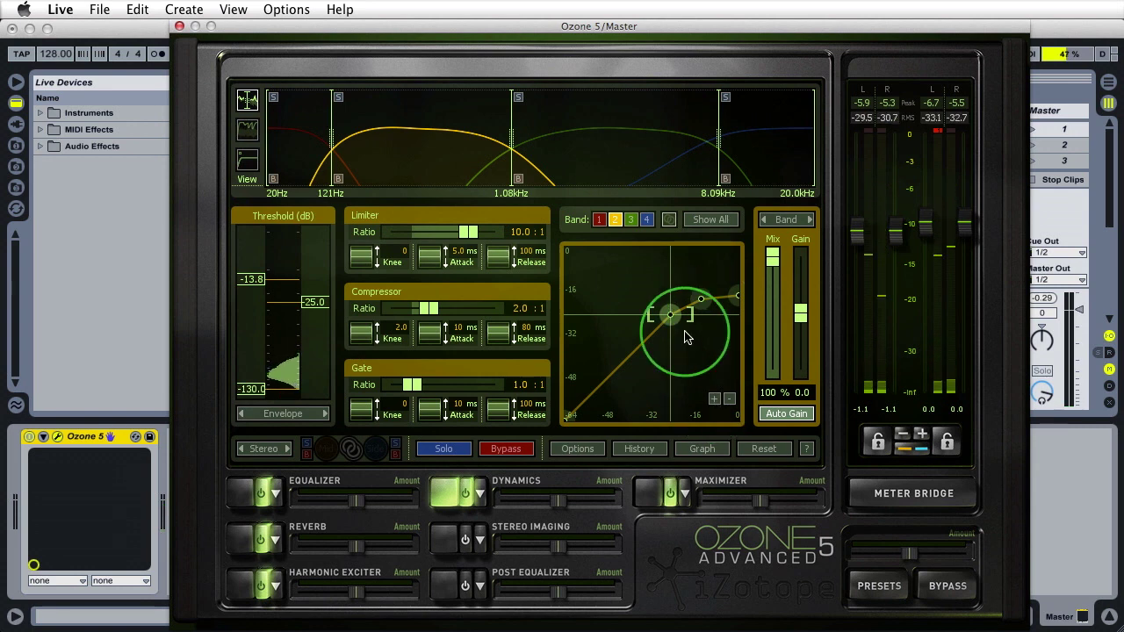
# Enable the curve level meter, set the threshold meter to Gain Reduction, and play the track to check the meter.
pyautogui.rightClick(636, 355)
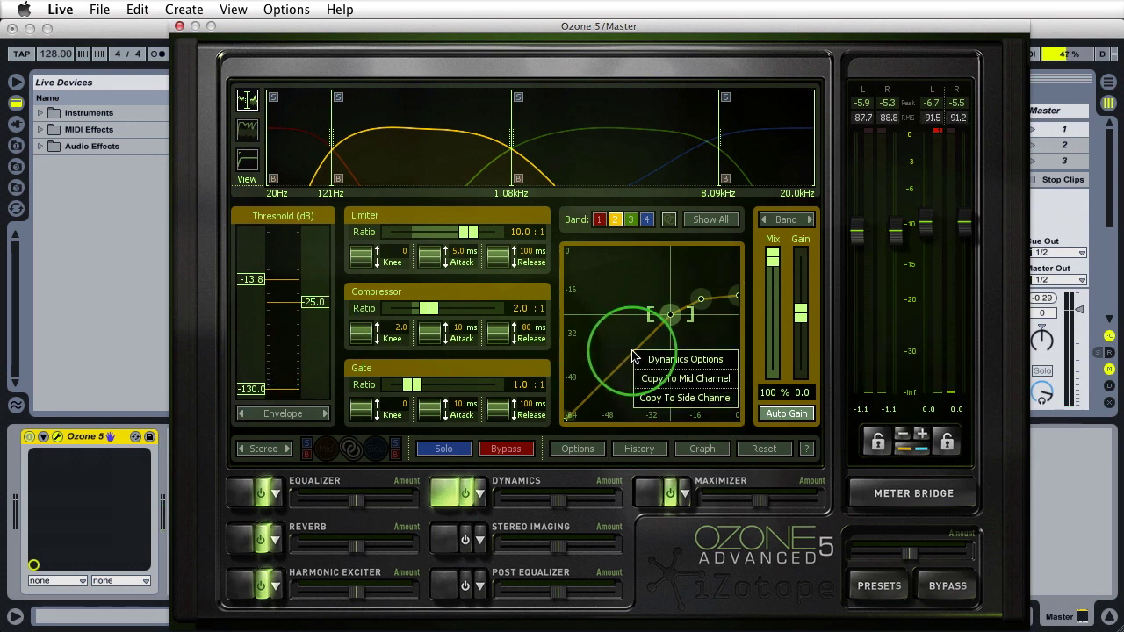
pyautogui.click(639, 359)
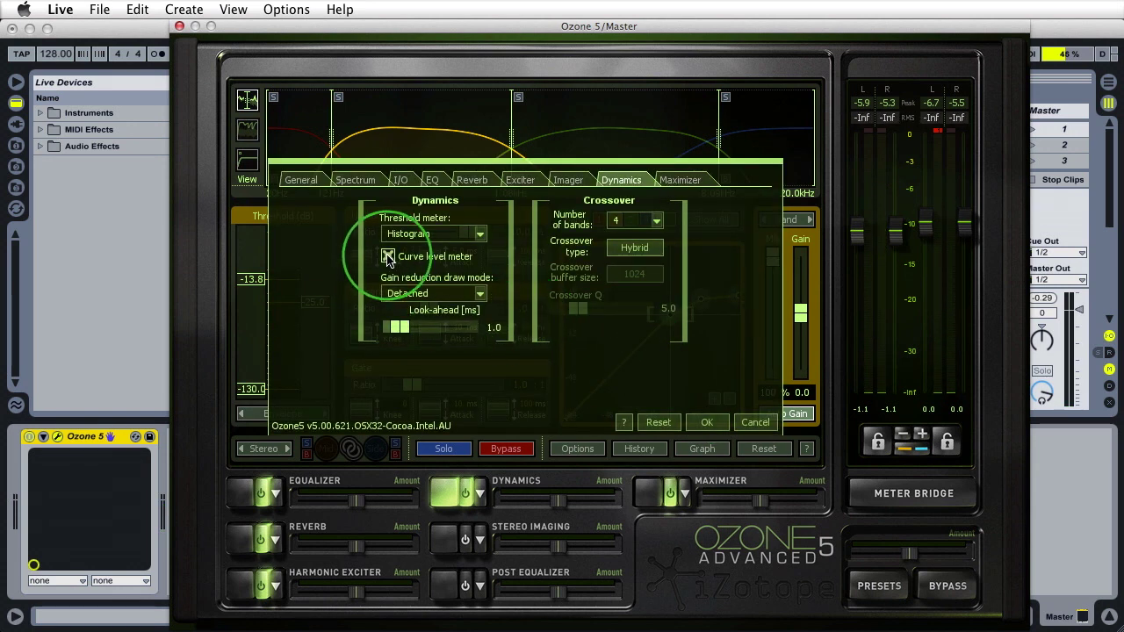
pyautogui.click(410, 233)
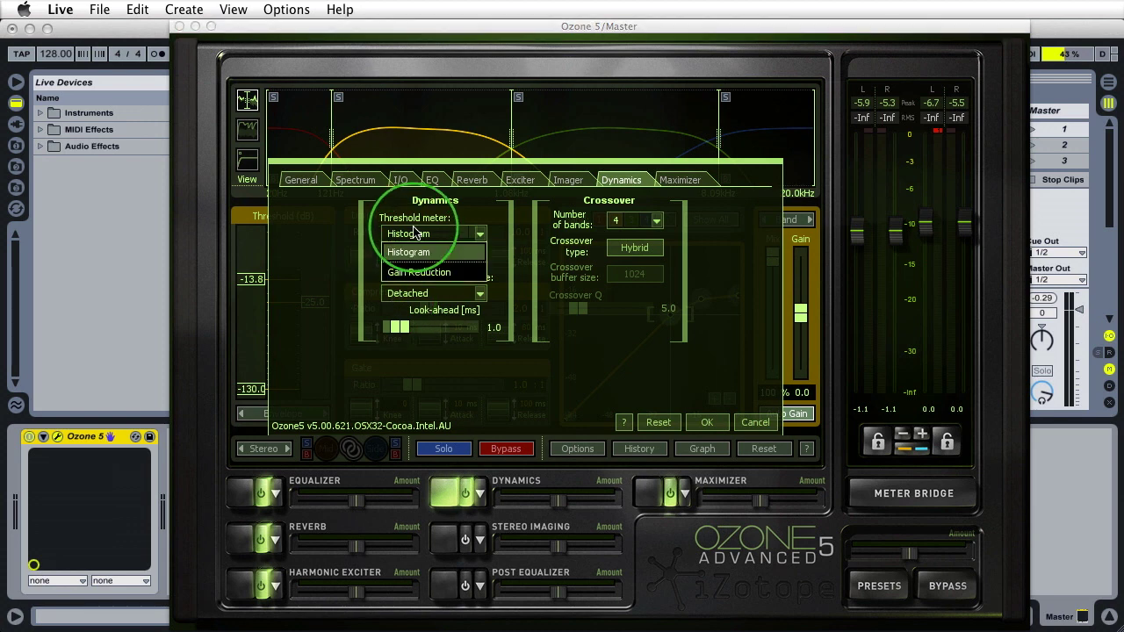
pyautogui.click(409, 273)
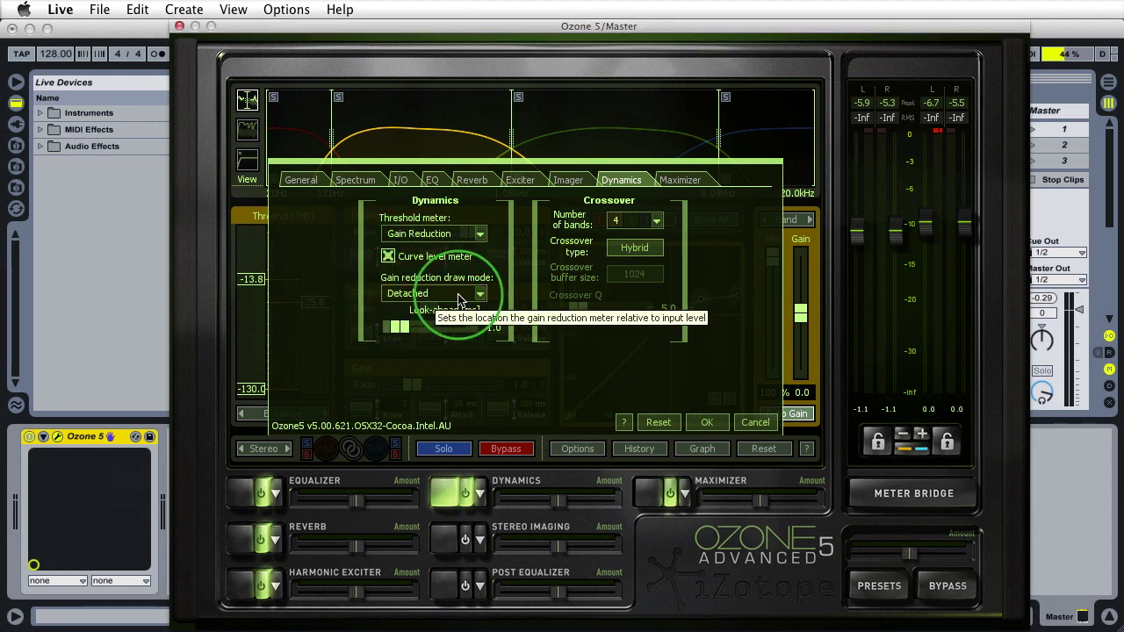
pyautogui.click(706, 422)
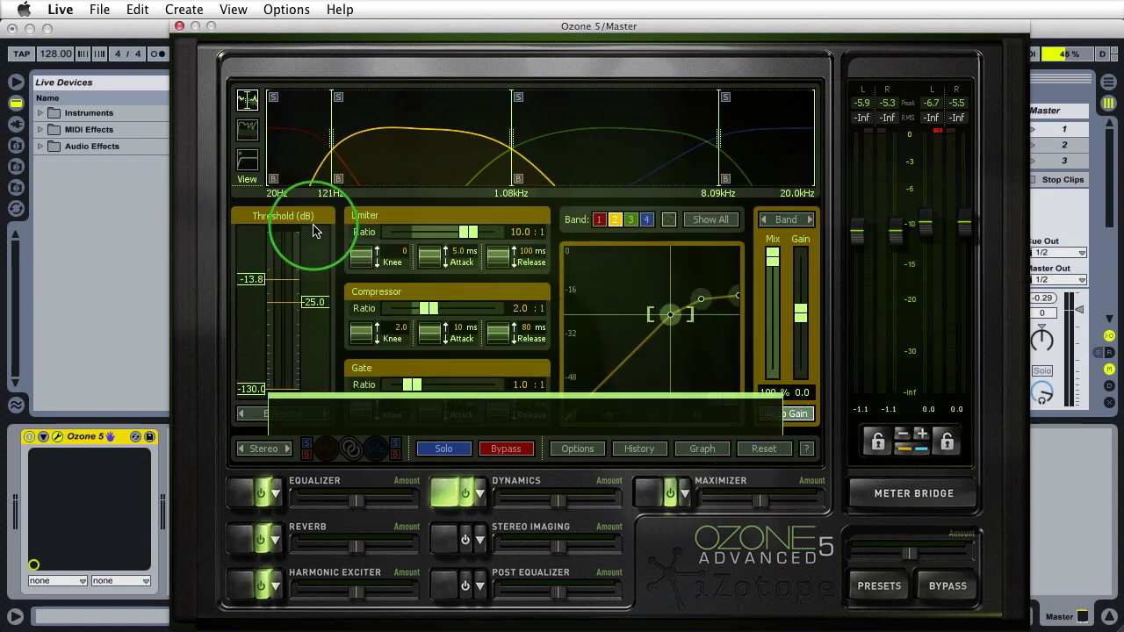
pyautogui.press('space')
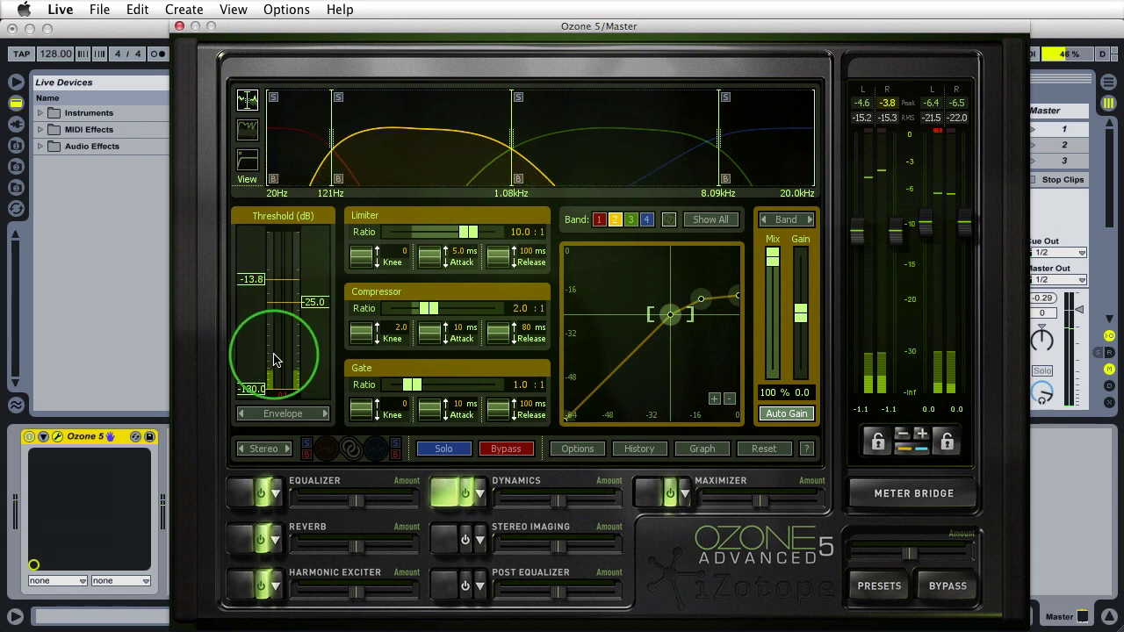
# Set the gain reduction draw mode to Attached in the Dynamics options and play the track to check it.
pyautogui.rightClick(630, 306)
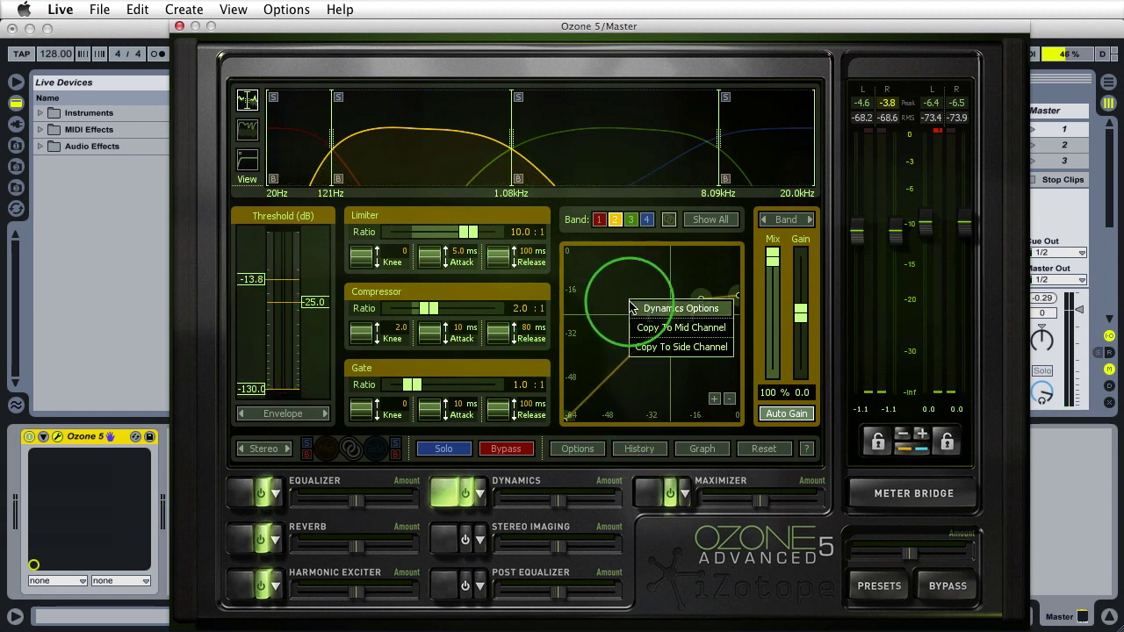
pyautogui.click(650, 308)
pyautogui.click(479, 295)
pyautogui.click(410, 314)
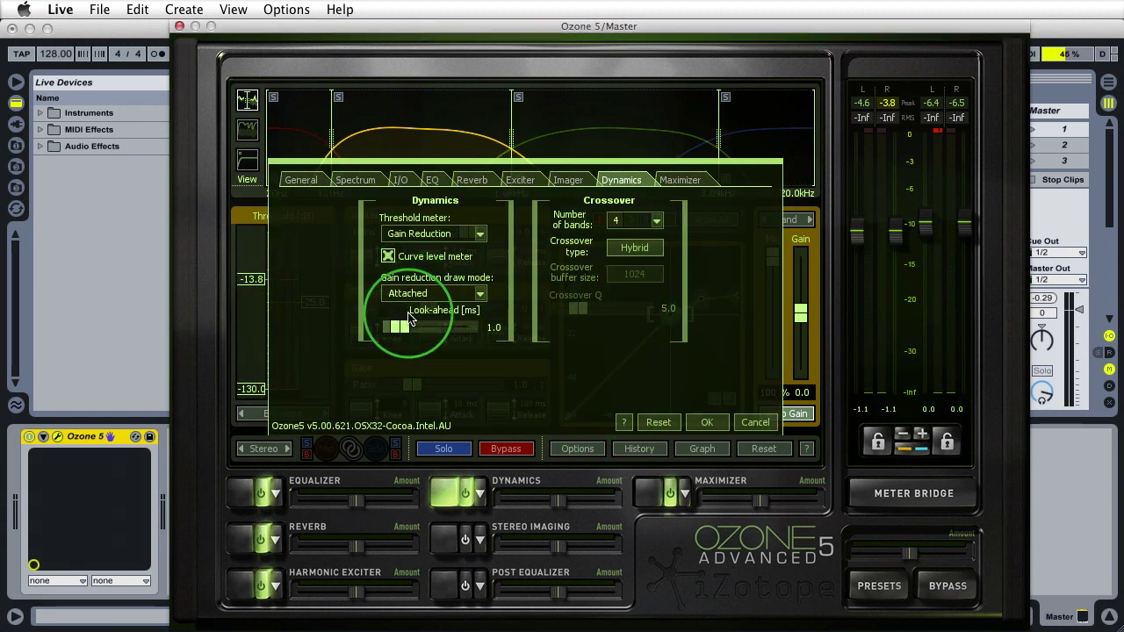
pyautogui.click(706, 422)
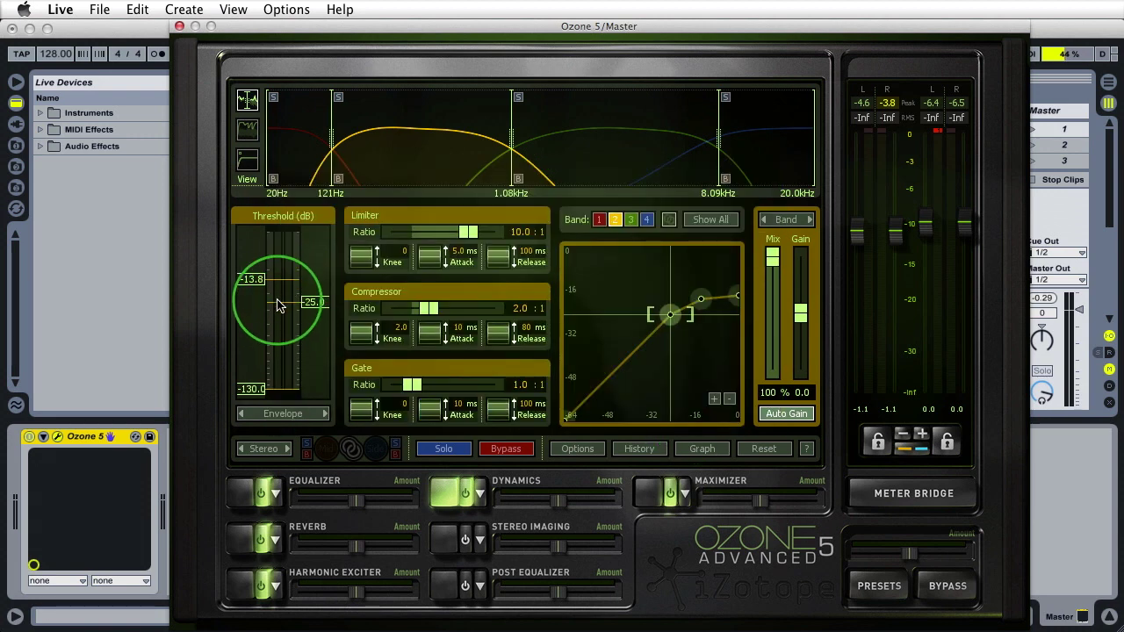
pyautogui.press('space')
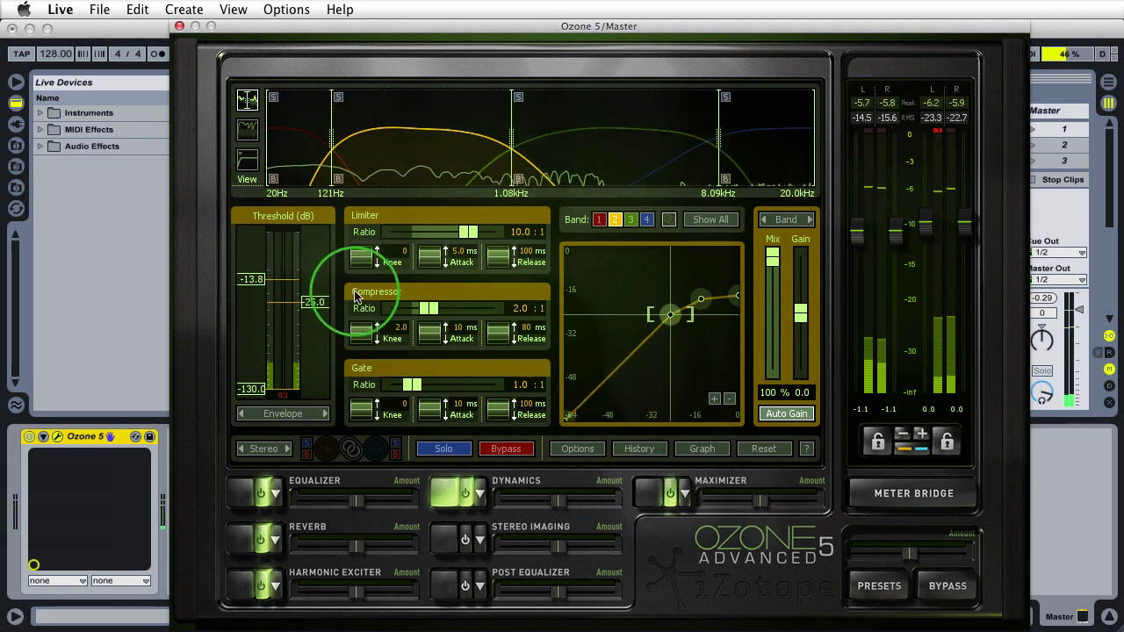
# Try the Detached gain reduction draw mode in the Dynamics options and discard the change.
pyautogui.rightClick(620, 360)
pyautogui.click(639, 367)
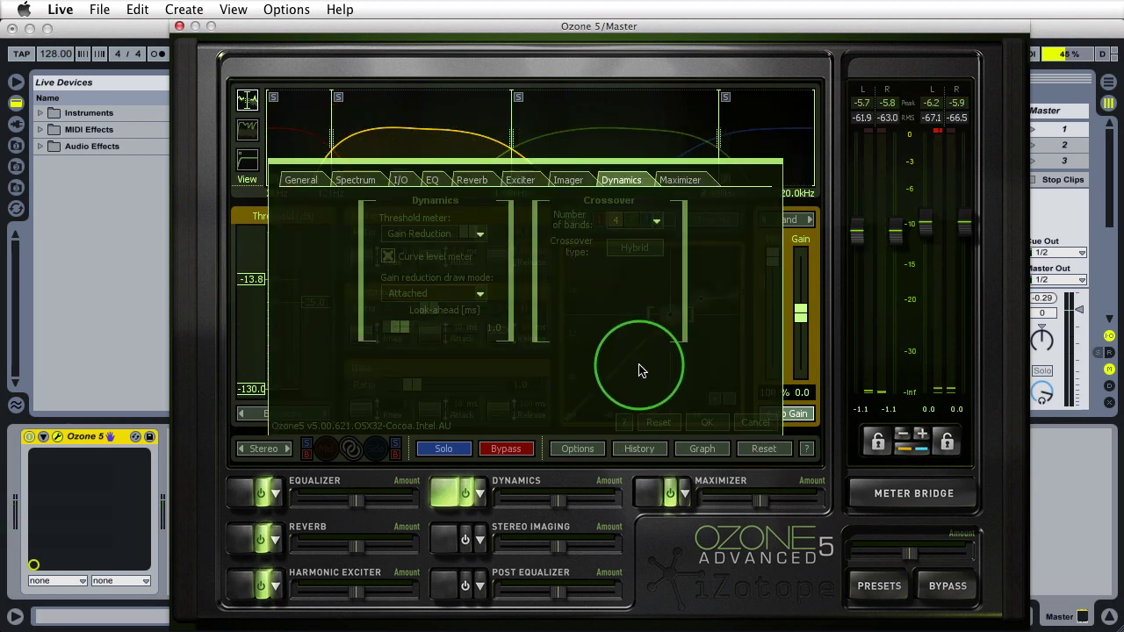
pyautogui.click(408, 296)
pyautogui.click(418, 334)
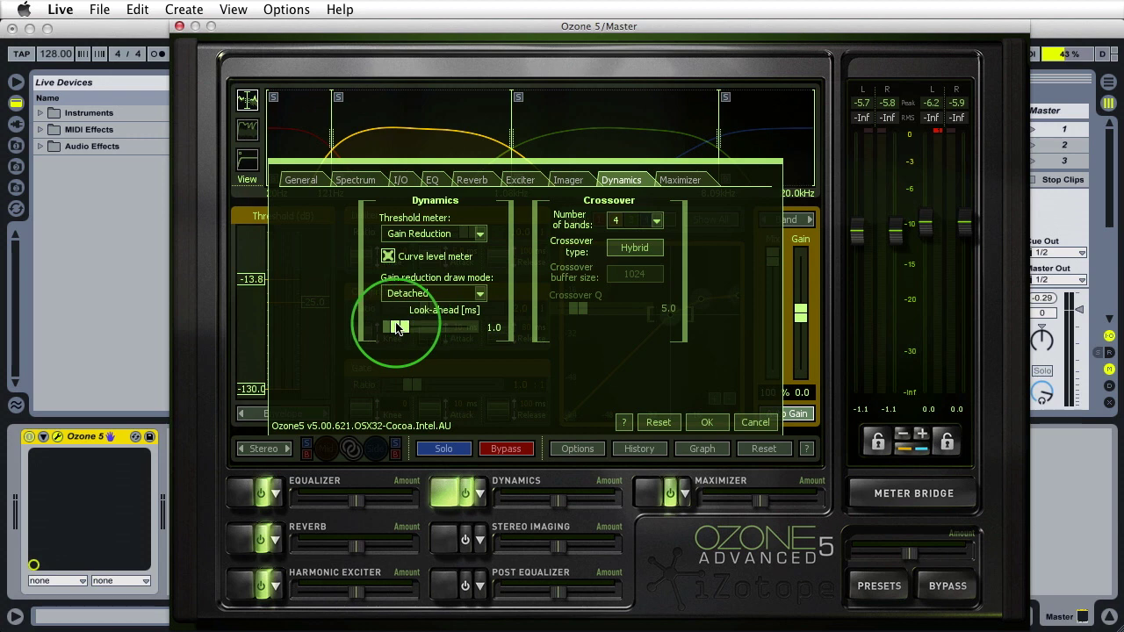
pyautogui.click(754, 422)
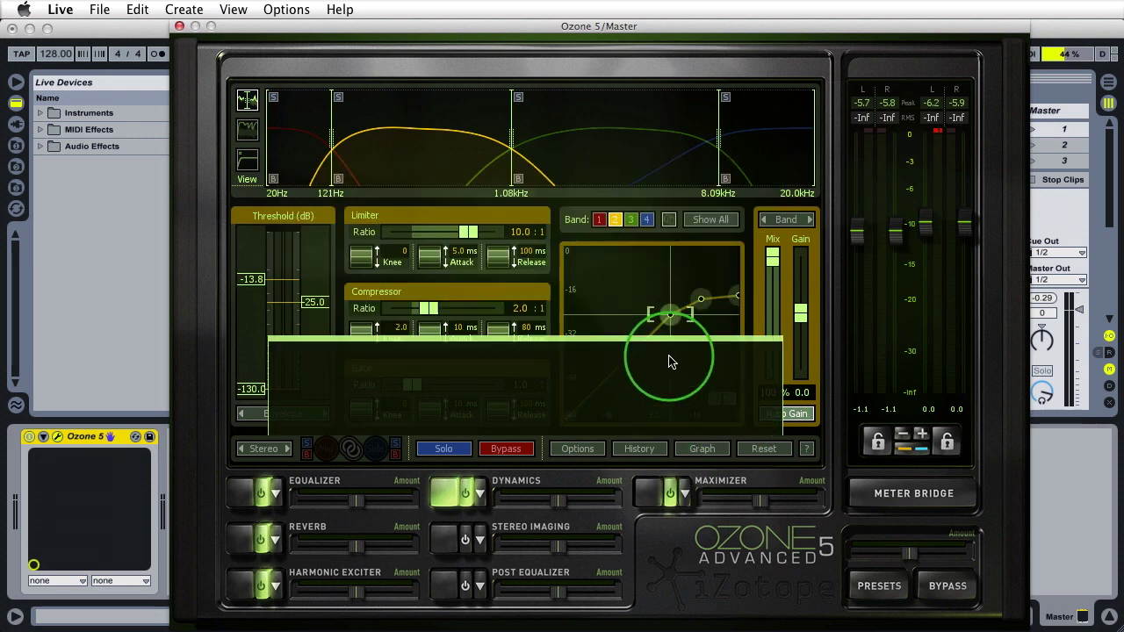